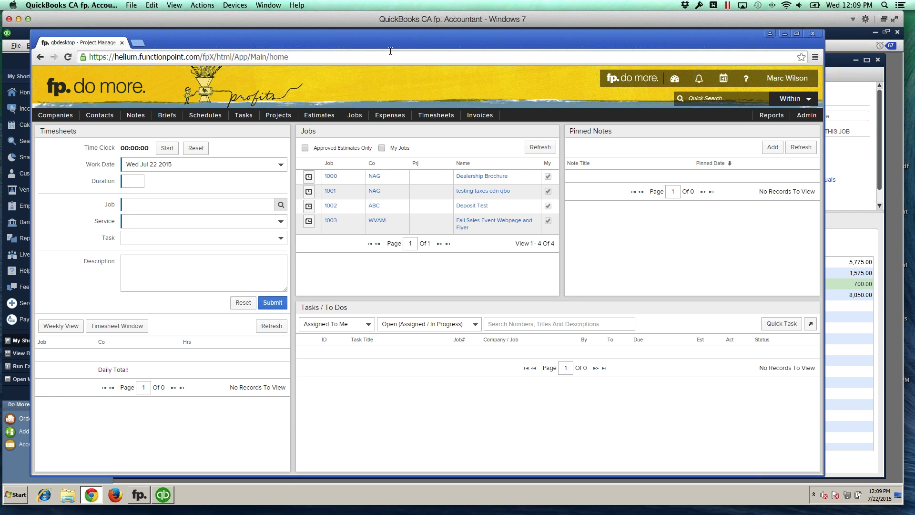
Step: Move the FunctionPoint browser window left and enlarge it to fill most of the screen
left_click_drag(379, 44, 353, 41)
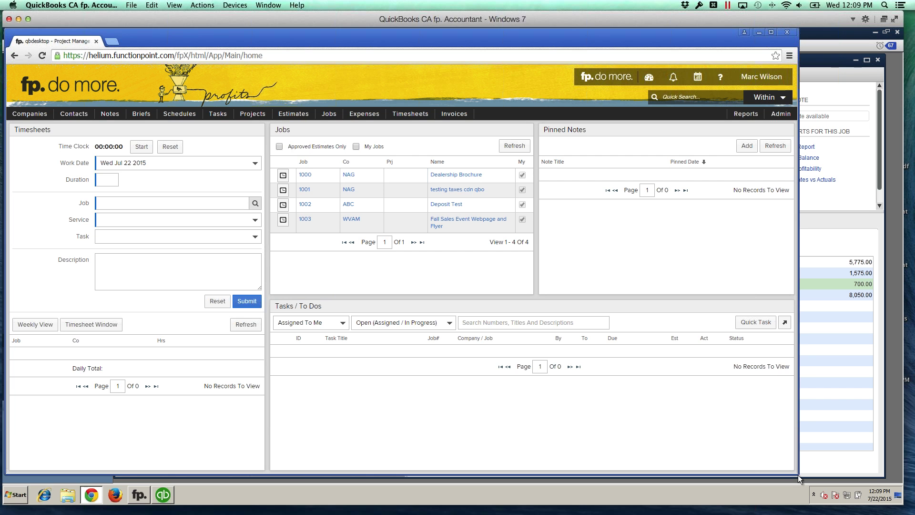
left_click_drag(795, 472, 911, 513)
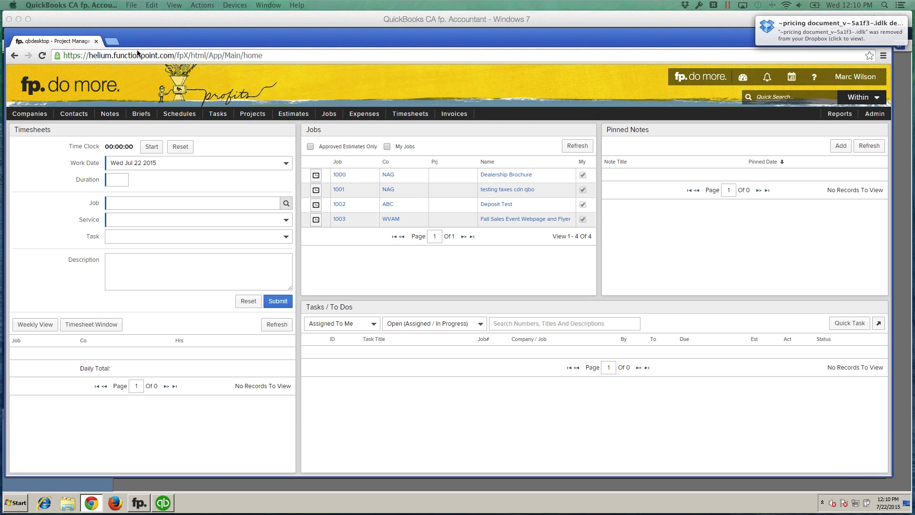
left_click(111, 41)
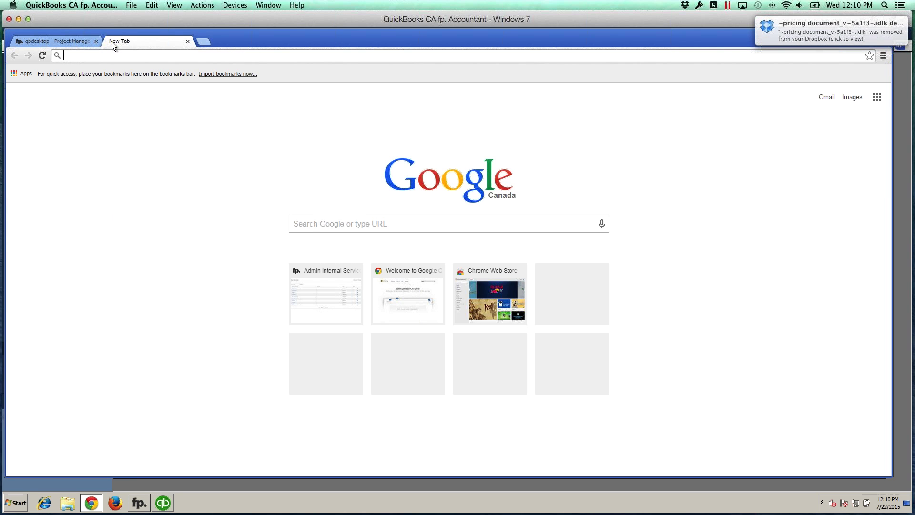
type("qb")
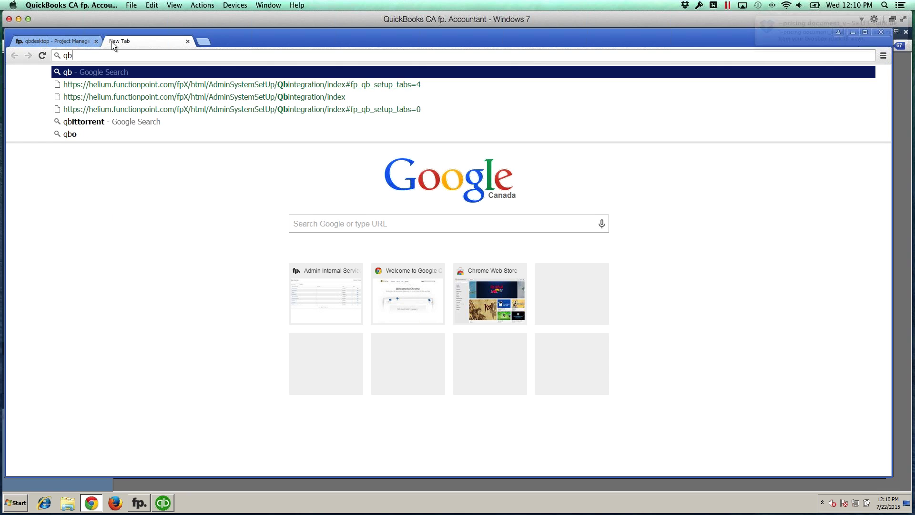
type(".functionpoint.com")
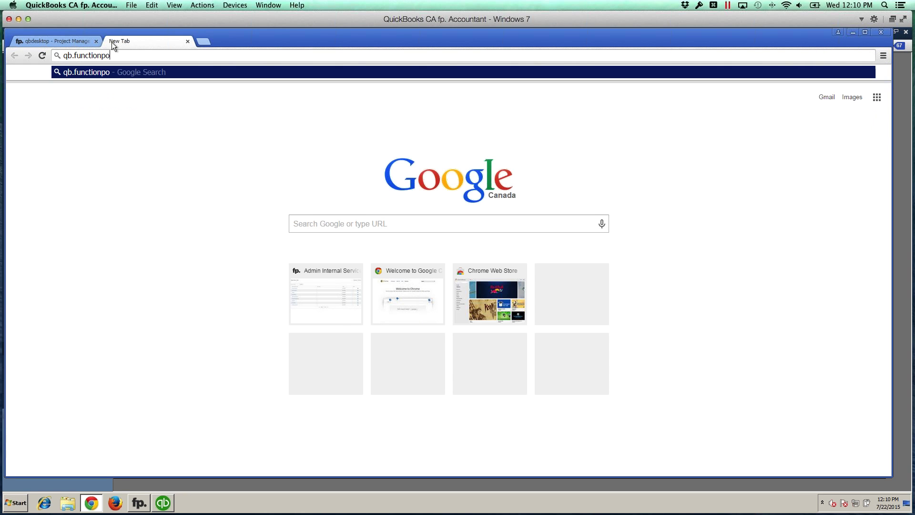
key("Return")
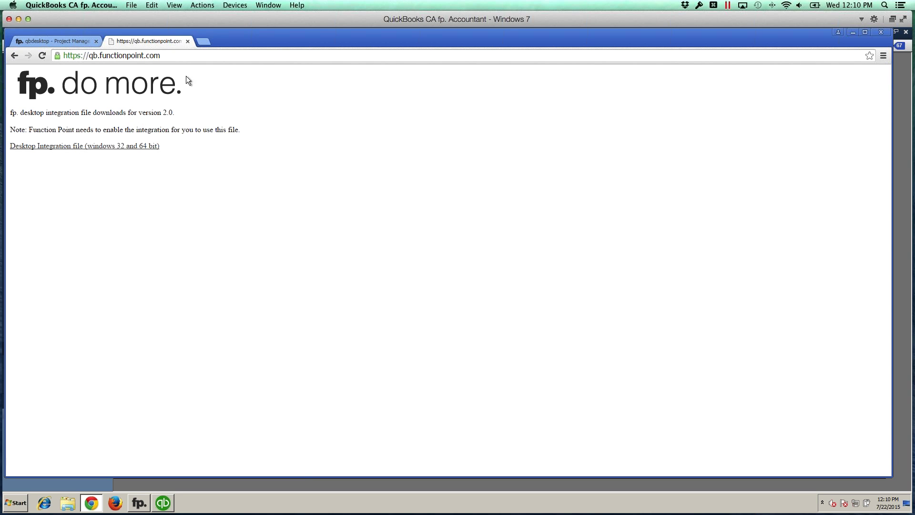
left_click(188, 42)
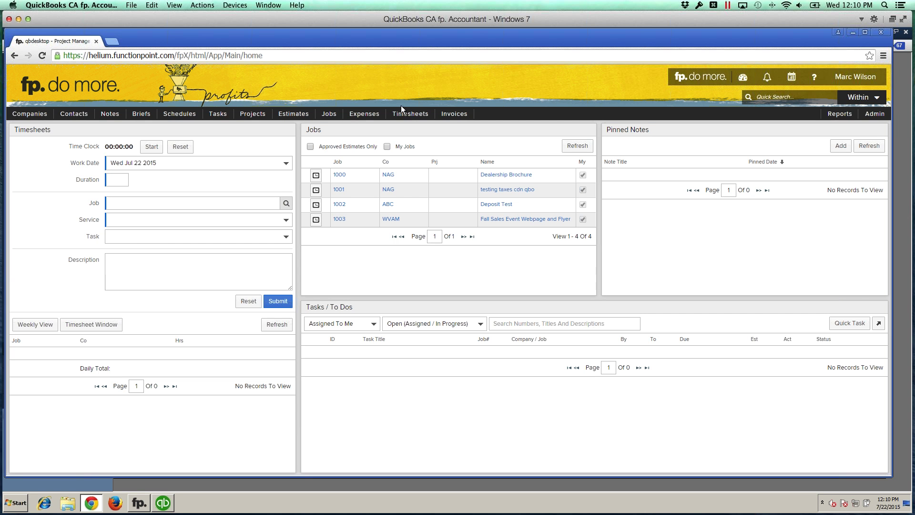
Step: Bring the fp. Accountant V2 integration window forward and move it up and left
left_click(813, 84)
left_click(139, 503)
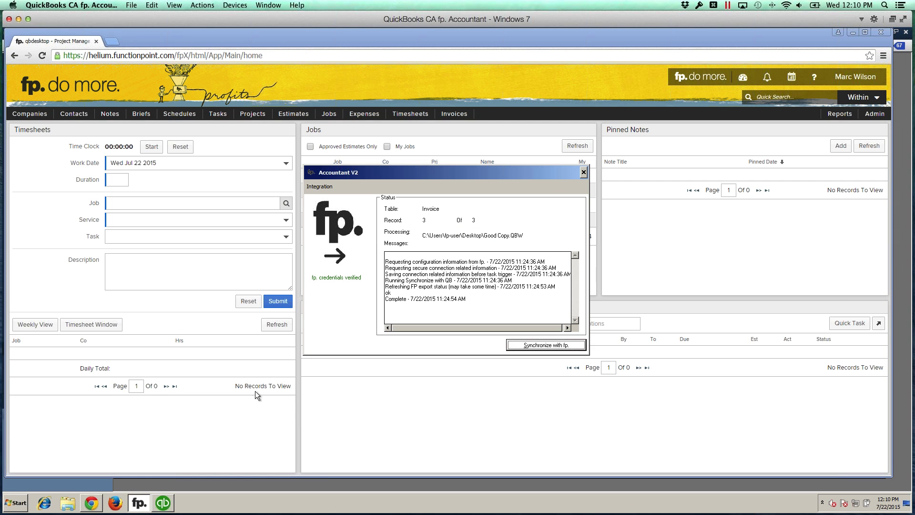
left_click_drag(391, 172, 375, 146)
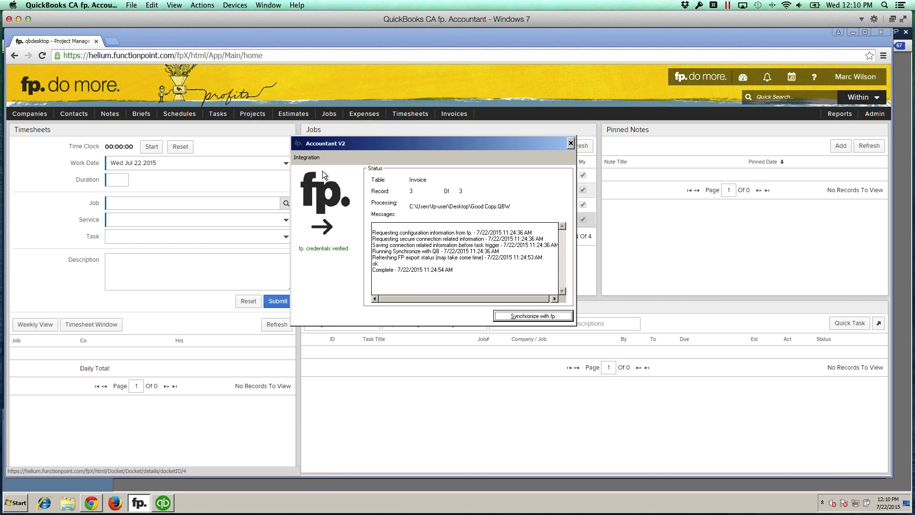
Step: Verify the fp login Company, User Name and Password credentials and save them
left_click(311, 158)
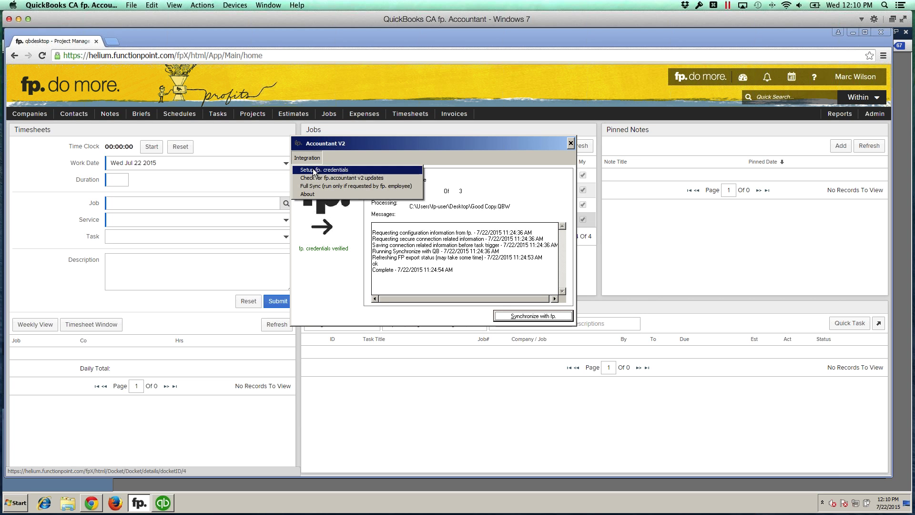
left_click(314, 171)
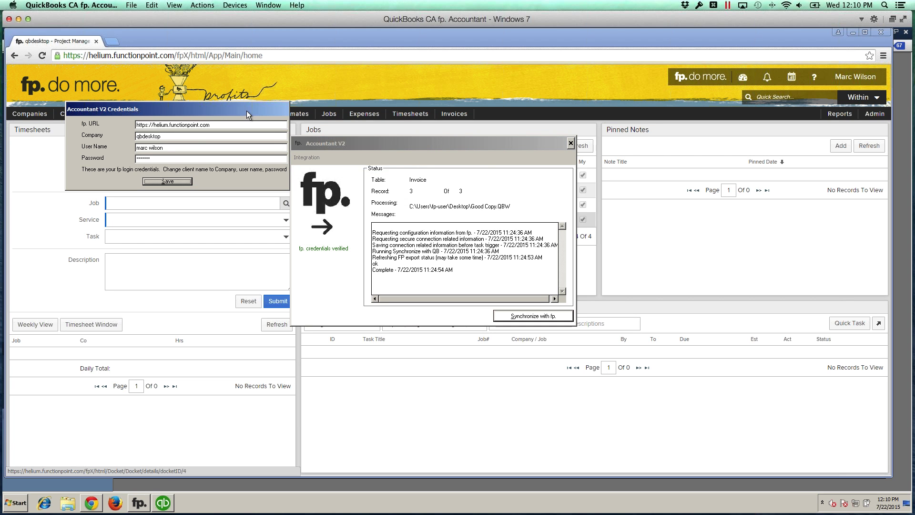
left_click_drag(245, 109, 432, 165)
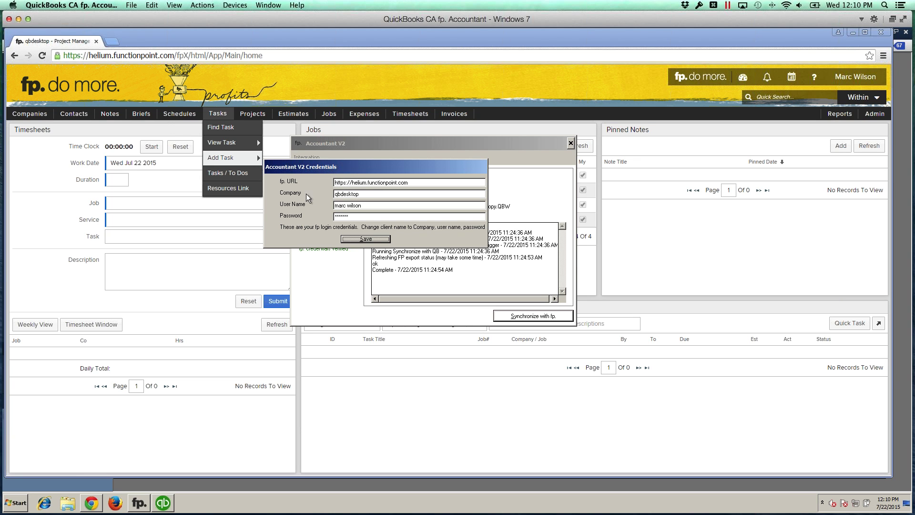
left_click(364, 194)
left_click(366, 238)
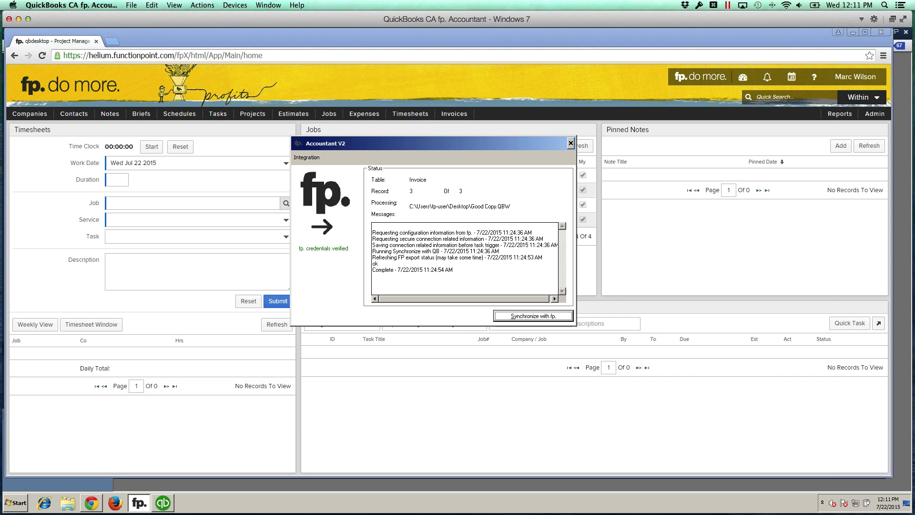
Step: In QuickBooks Desktop, check the product and company file information with F2, then close it
left_click(164, 504)
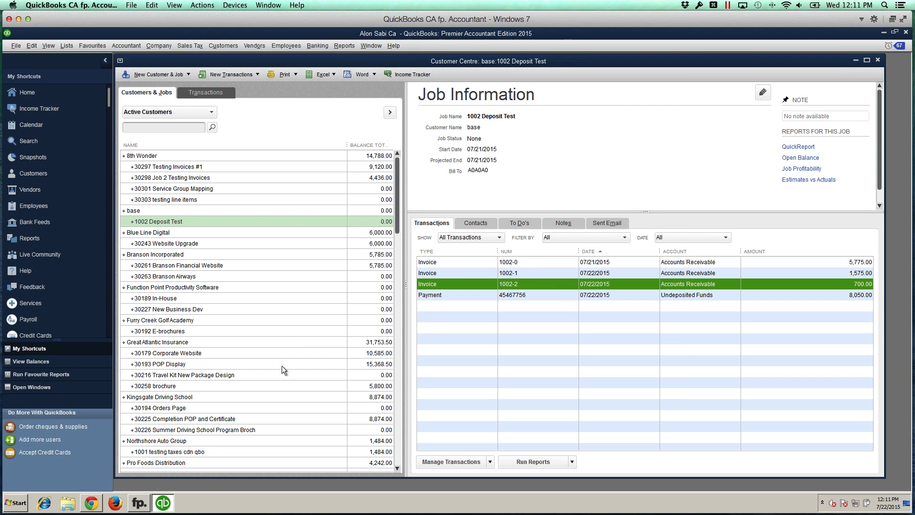
key("F2")
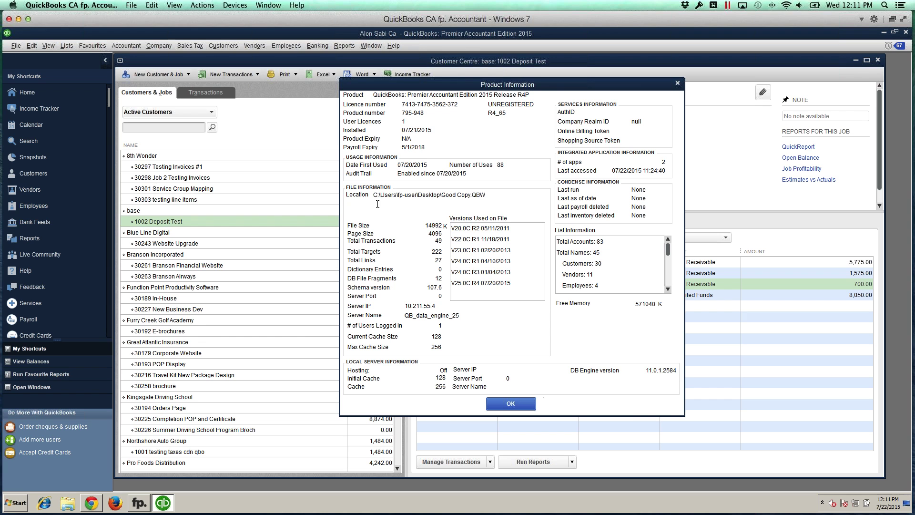
left_click_drag(373, 196, 490, 195)
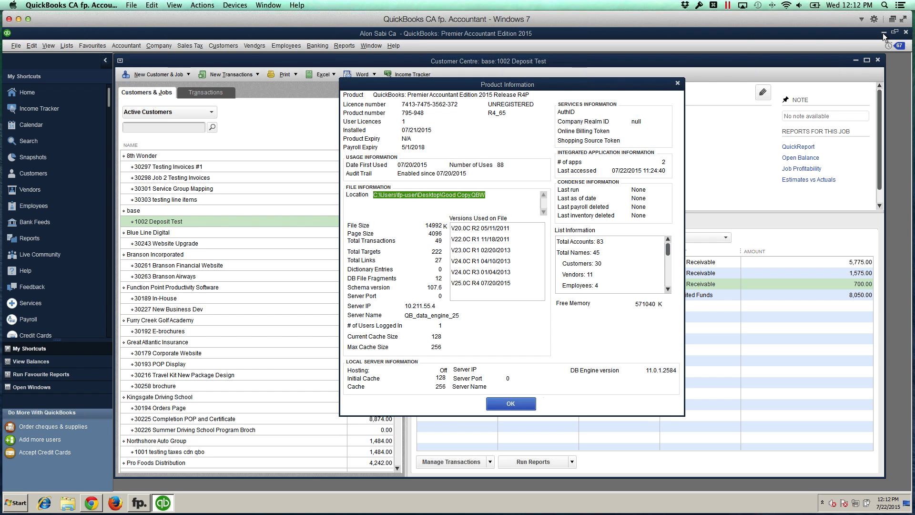
left_click(519, 404)
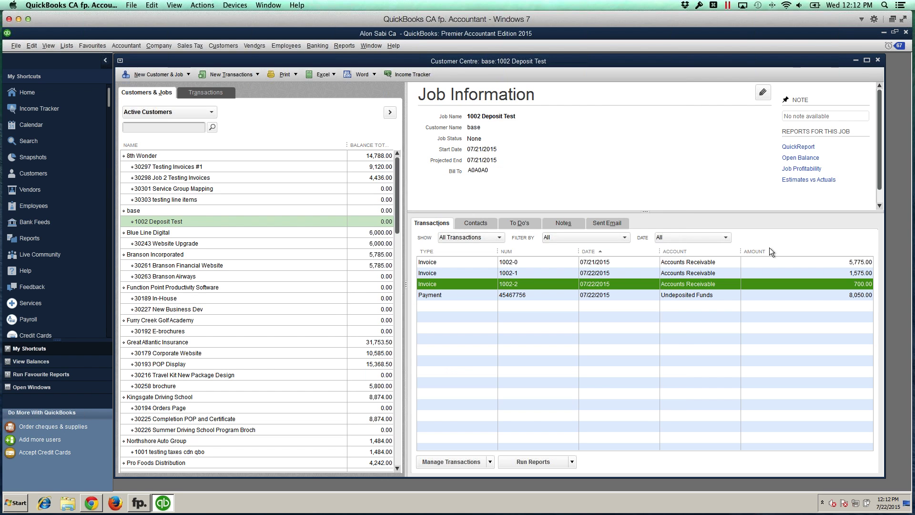
left_click(880, 31)
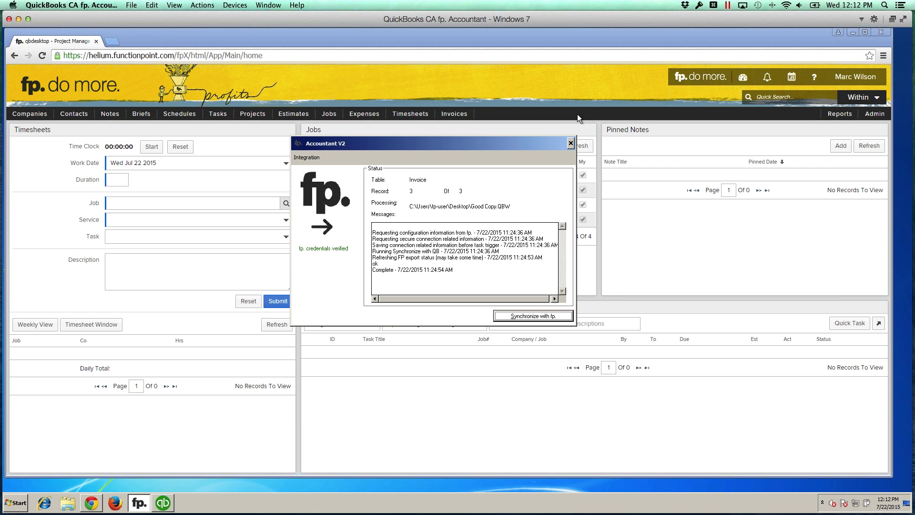
left_click(852, 33)
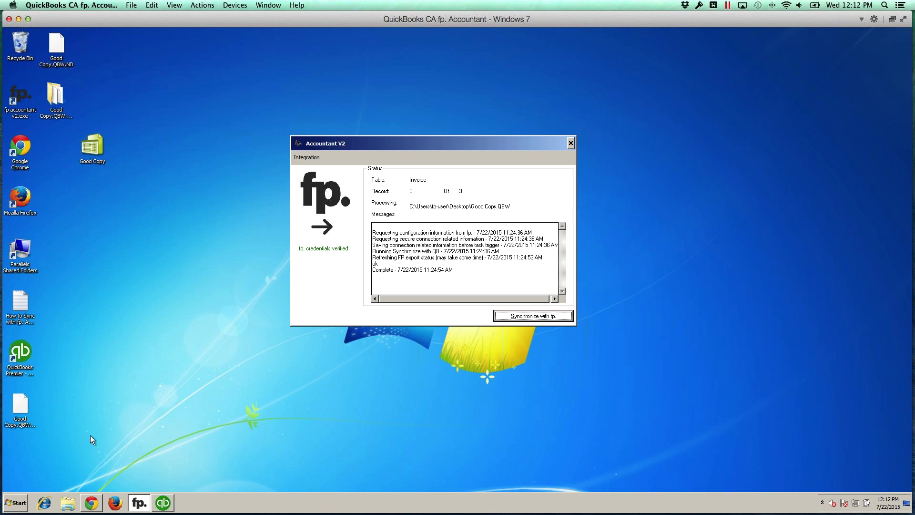
left_click(162, 503)
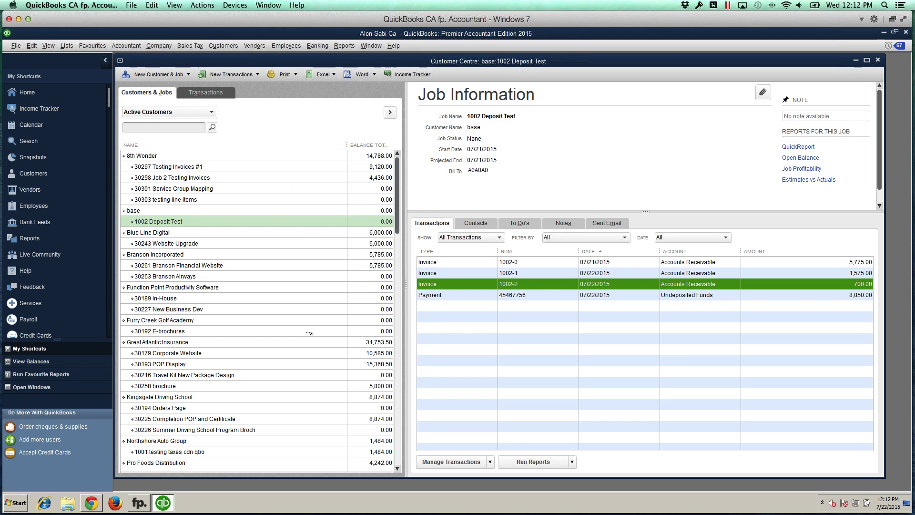
key("F2")
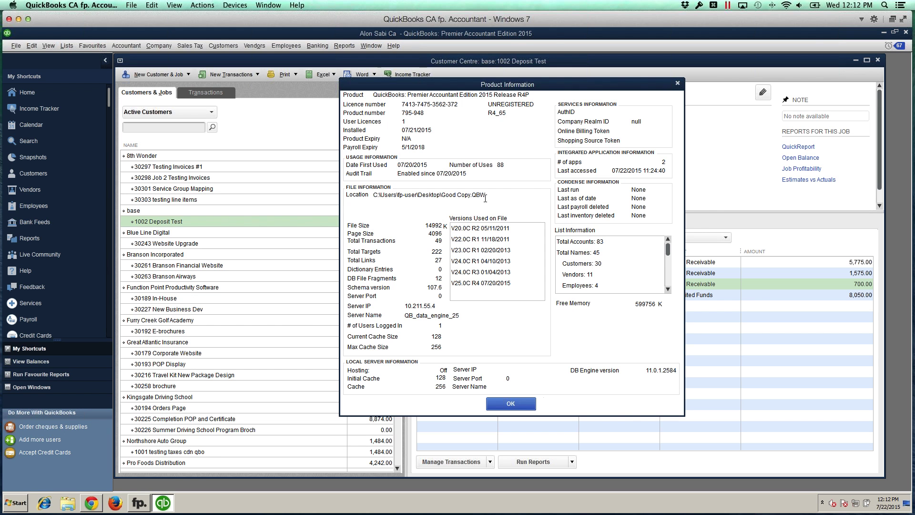
left_click(524, 400)
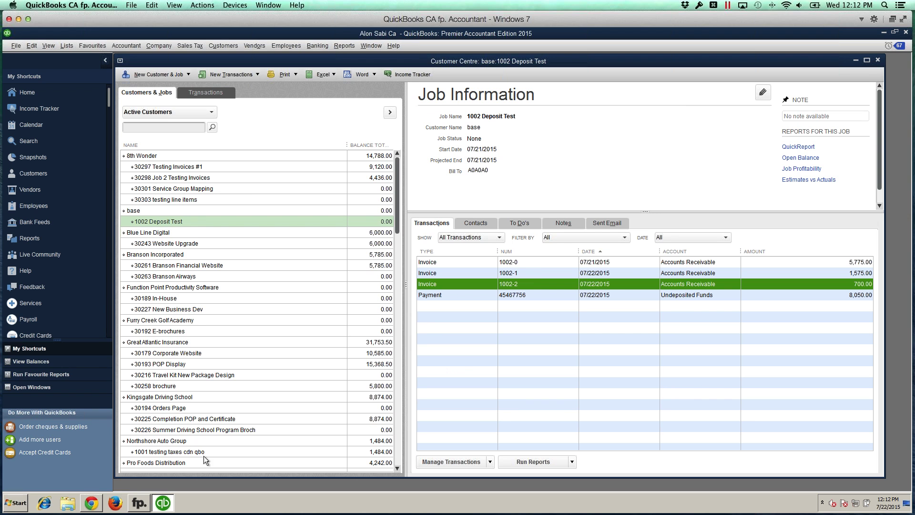
Step: Confirm the QuickBooks file path Good Copy.QBW for All Offices, then return to the dashboard
left_click(95, 506)
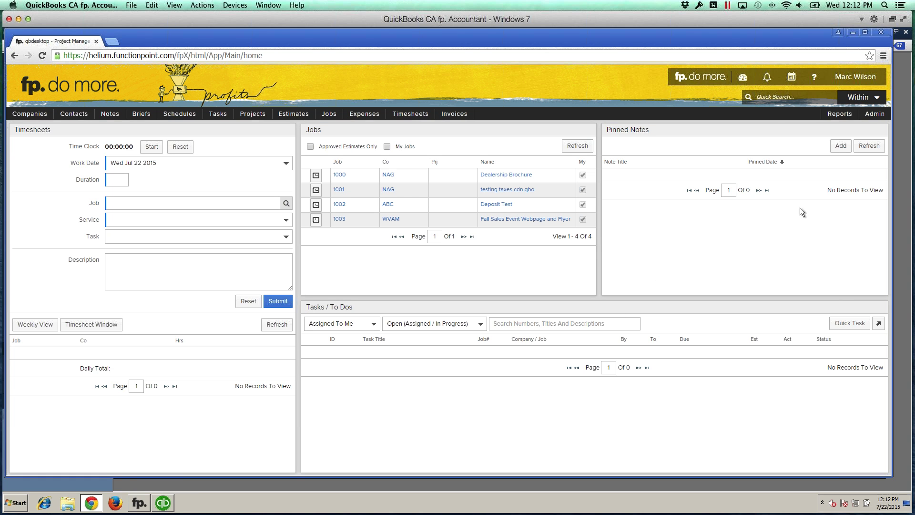
left_click(875, 114)
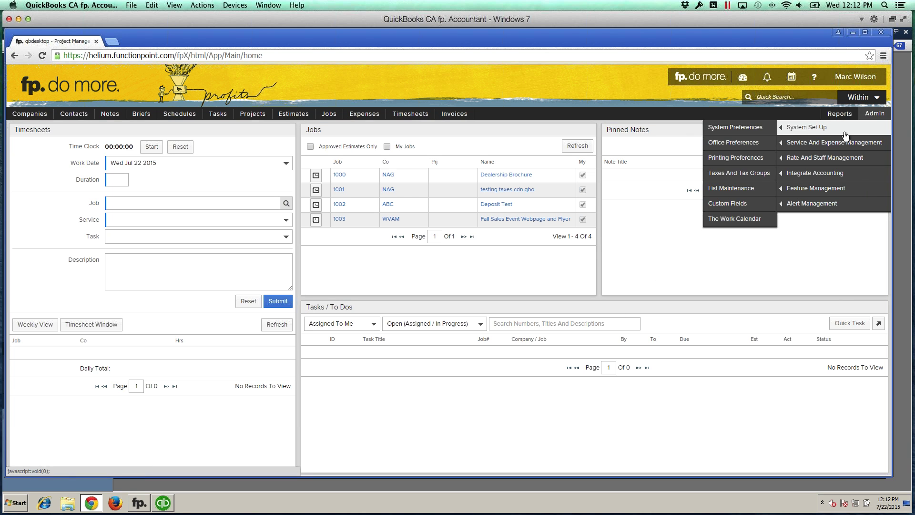
mouse_move(812, 172)
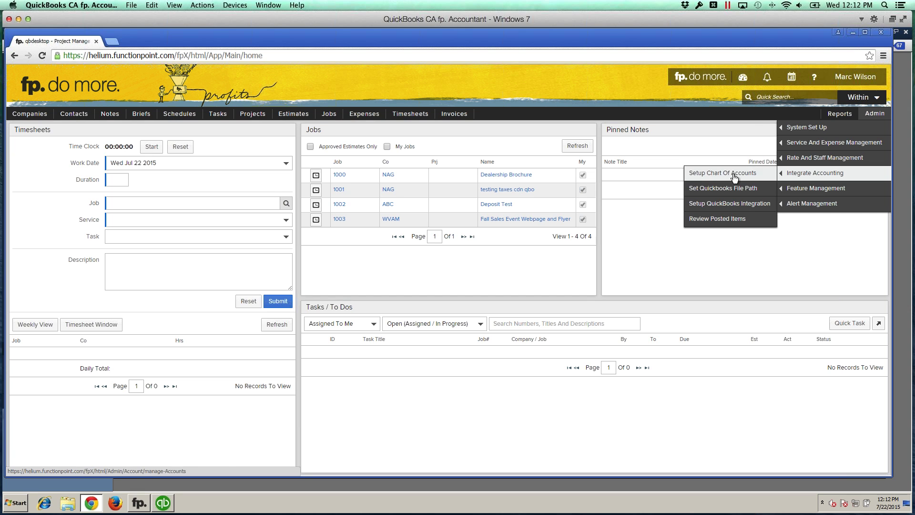
left_click(717, 190)
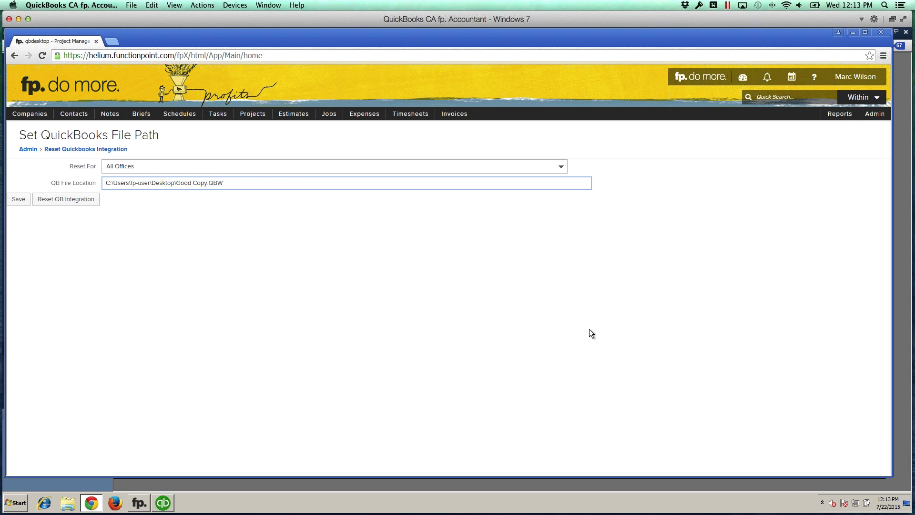
left_click(388, 301)
left_click(681, 79)
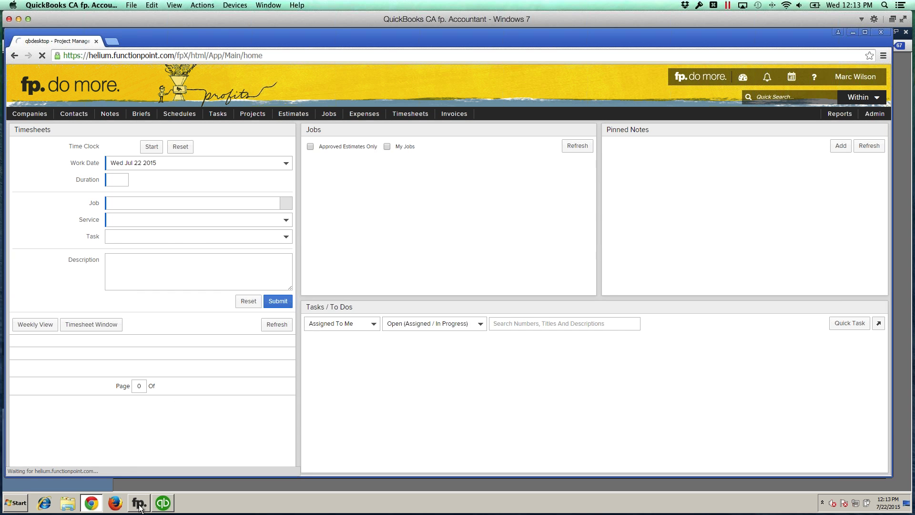
left_click_drag(367, 143, 383, 151)
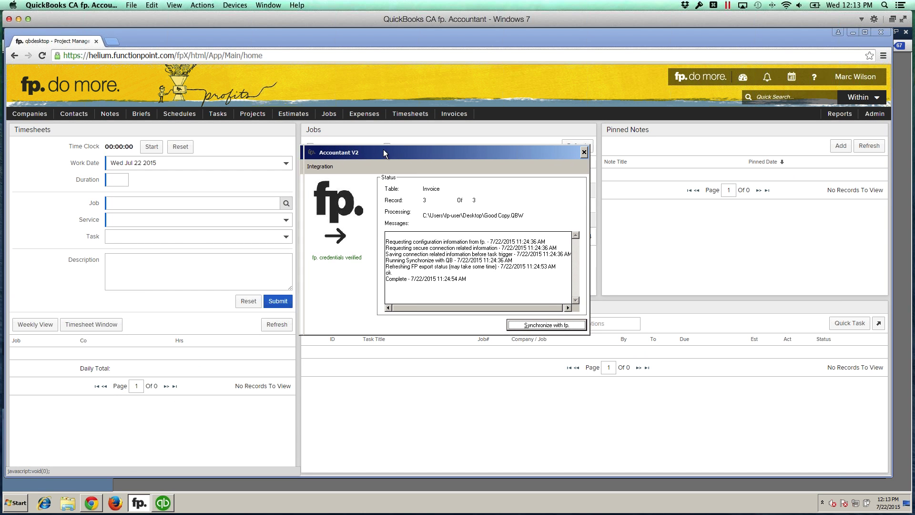
left_click(323, 167)
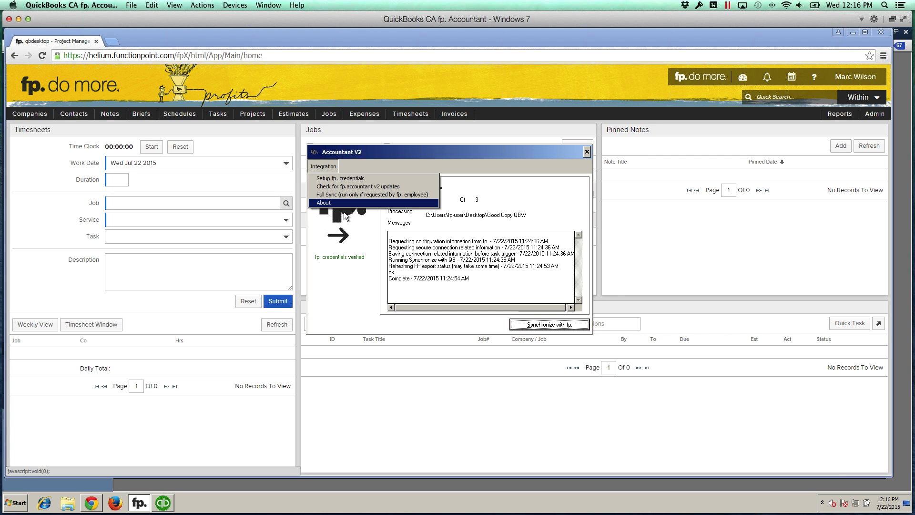
left_click(344, 257)
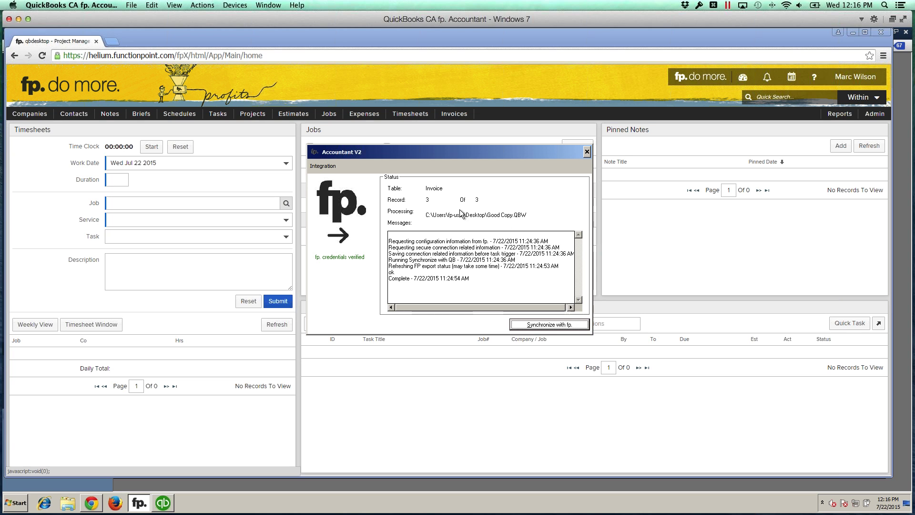
Step: Go to Admin > Integrate Accounting > Setup QuickBooks Integration from the FunctionPoint home page
left_click(674, 244)
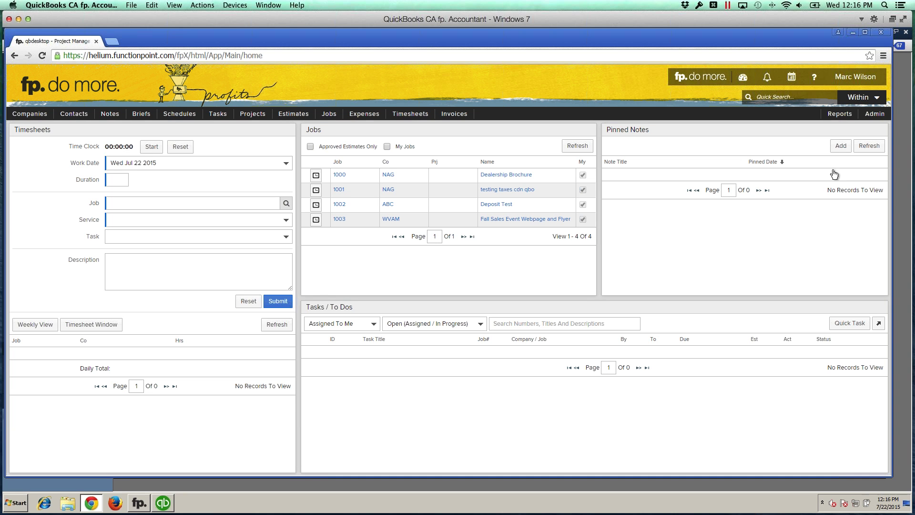
mouse_move(875, 117)
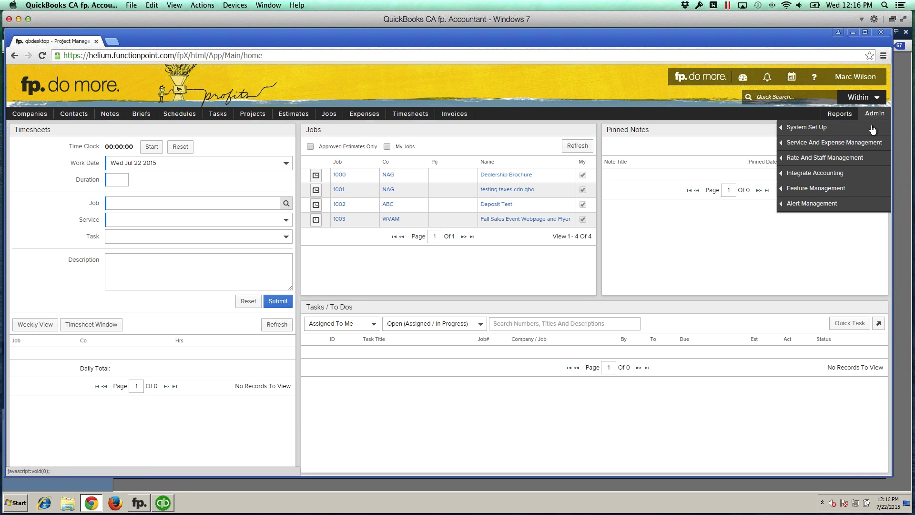
mouse_move(823, 175)
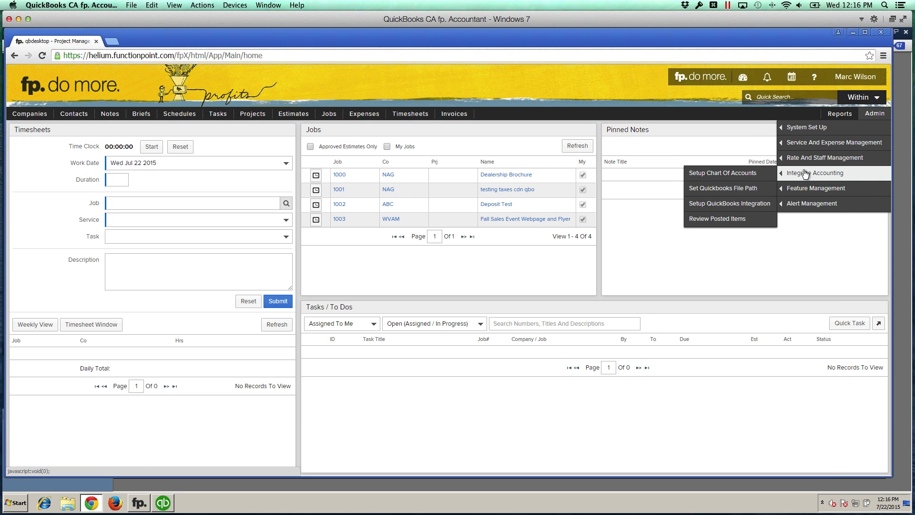
left_click(720, 205)
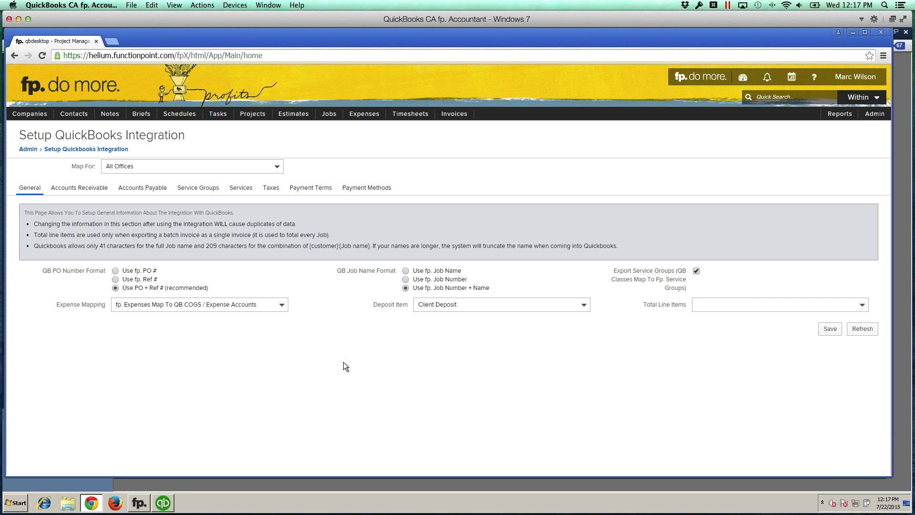
Step: Turn off exporting service groups as QuickBooks classes, leave deposit item unchanged, and view Accounts Receivable
mouse_move(386, 304)
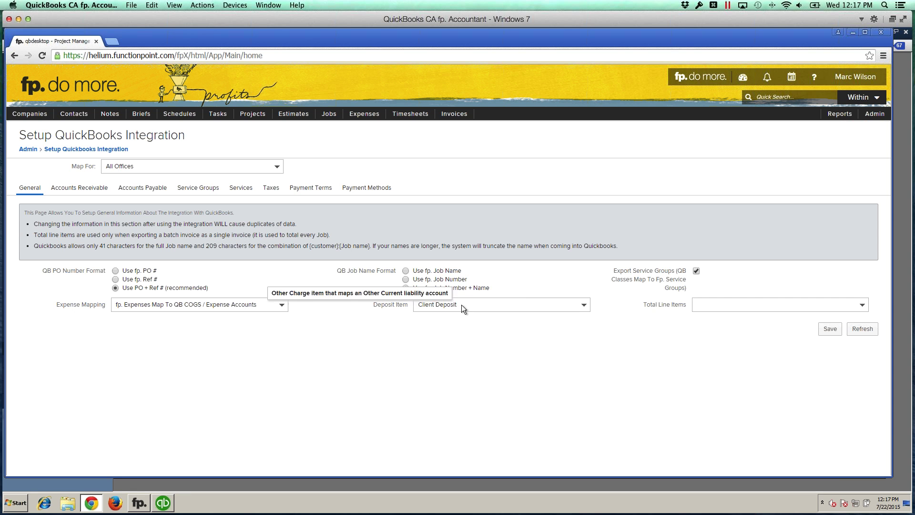
left_click(461, 305)
left_click(394, 314)
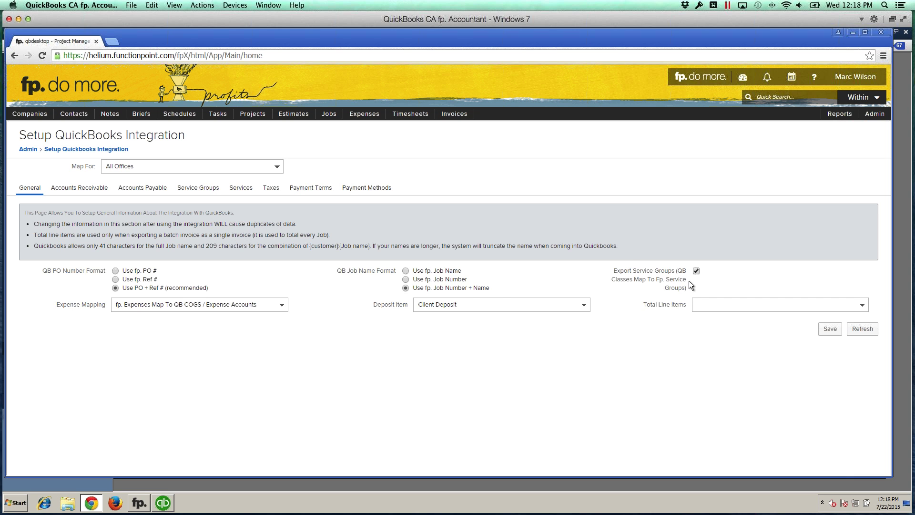
left_click(696, 271)
left_click(697, 309)
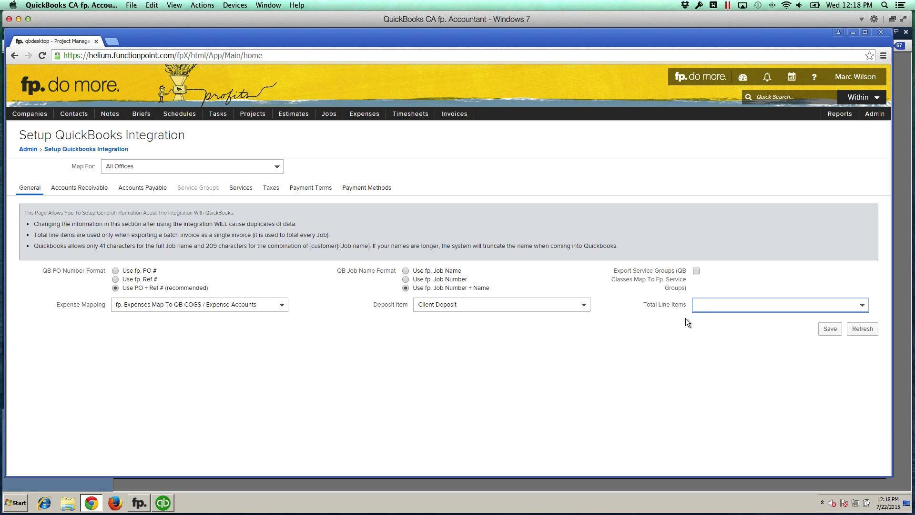
left_click(685, 318)
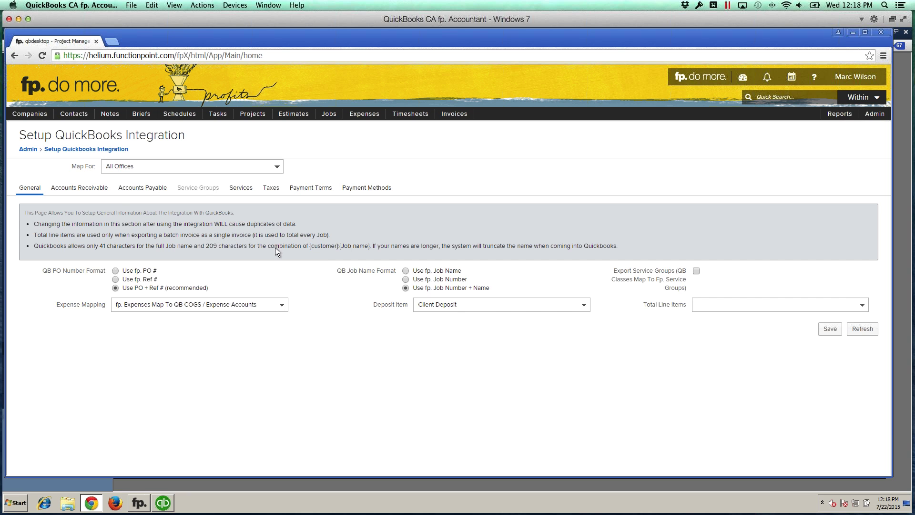
left_click(86, 190)
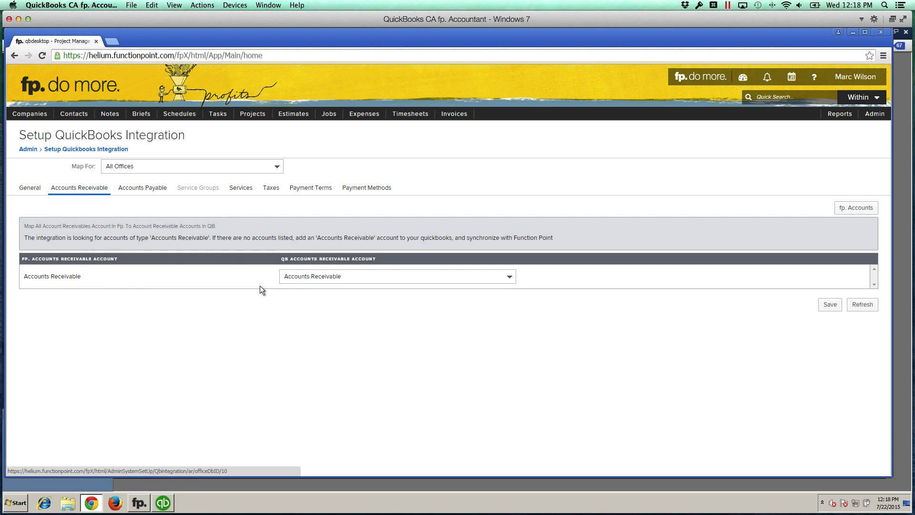
Step: Look through the Accounts Payable mapping, then the Services mapping to QuickBooks items
left_click(144, 189)
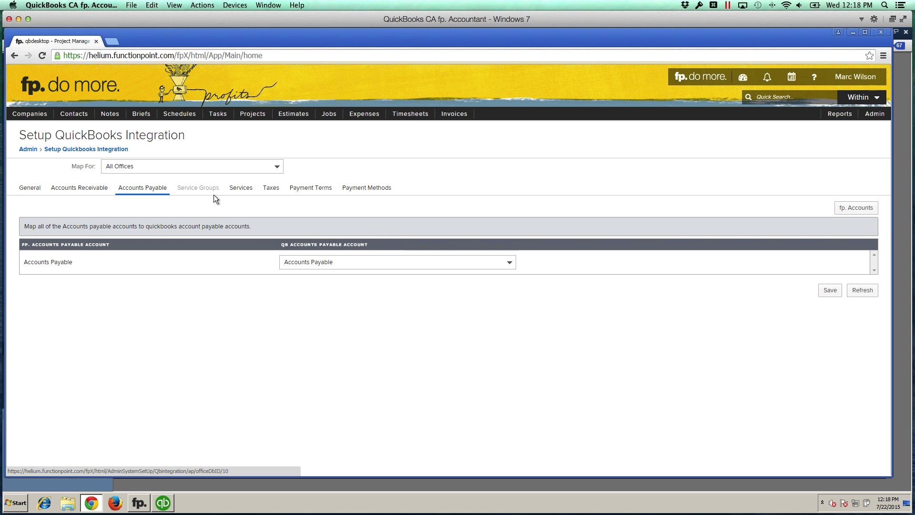
left_click(242, 189)
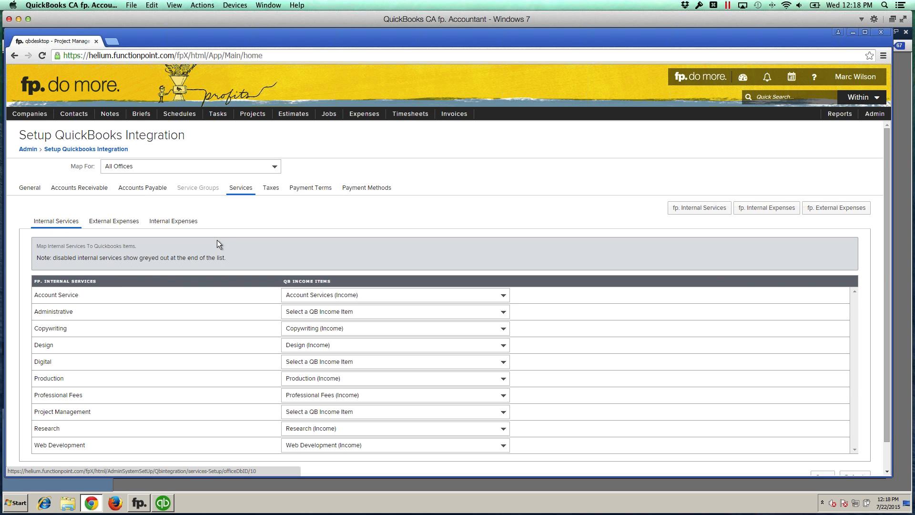
Step: Keep Account Service mapped to Account Services (Income) and bring up Administrative's income item choices
left_click_drag(38, 296, 76, 296)
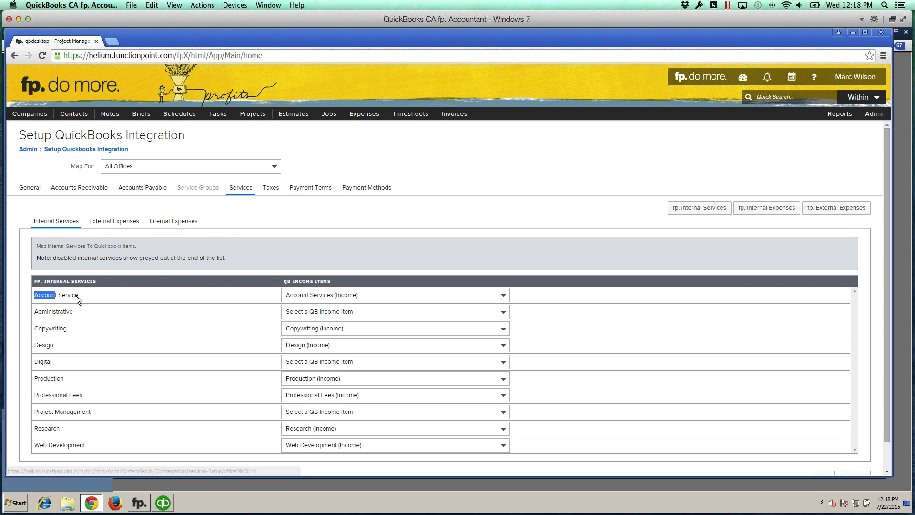
double_click(43, 311)
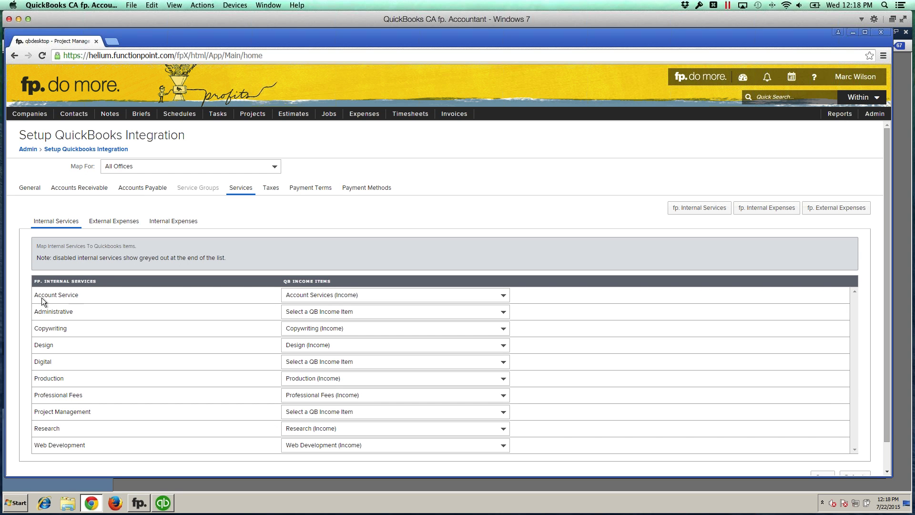
left_click(95, 302)
left_click(316, 296)
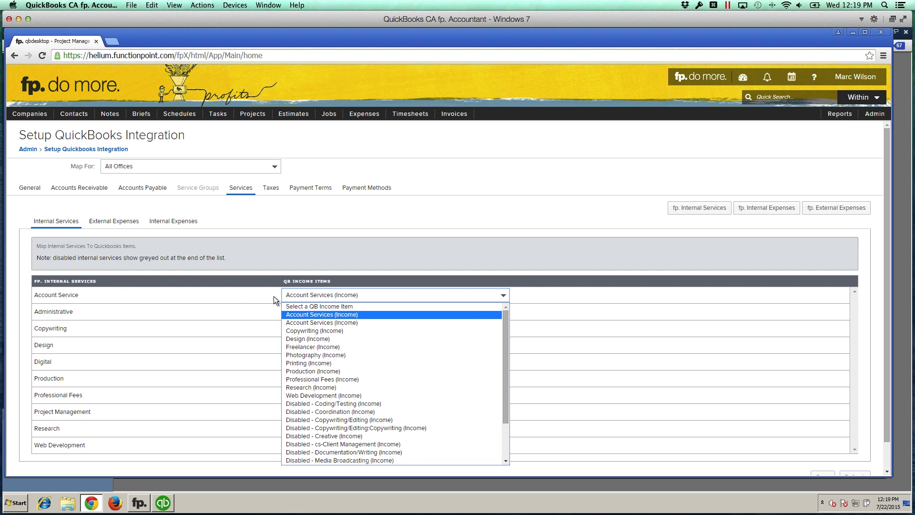
left_click(260, 295)
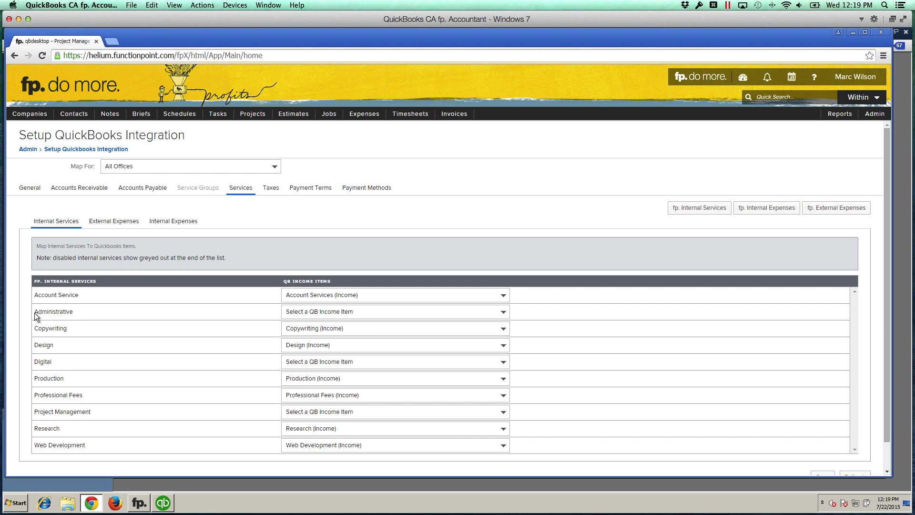
left_click(348, 313)
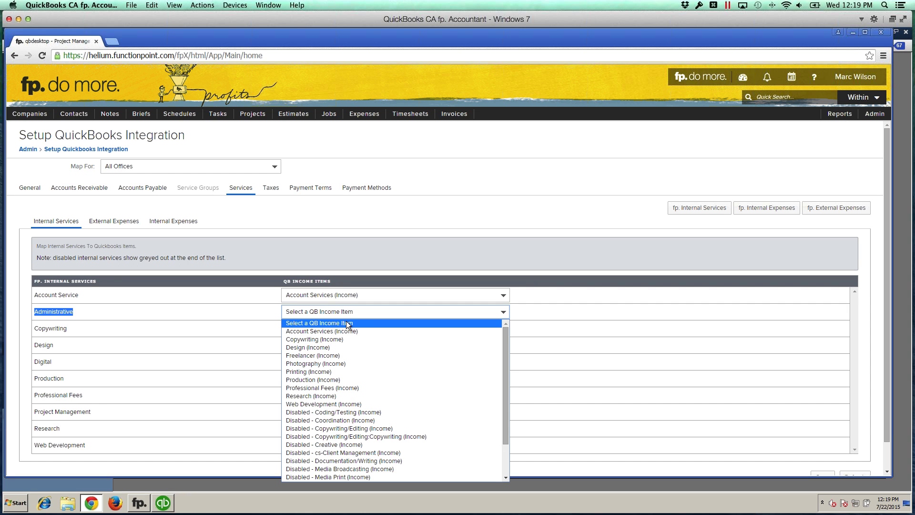
Step: Map the Administrative and Digital services to Professional Fees (Income)
left_click(316, 387)
left_click(256, 339)
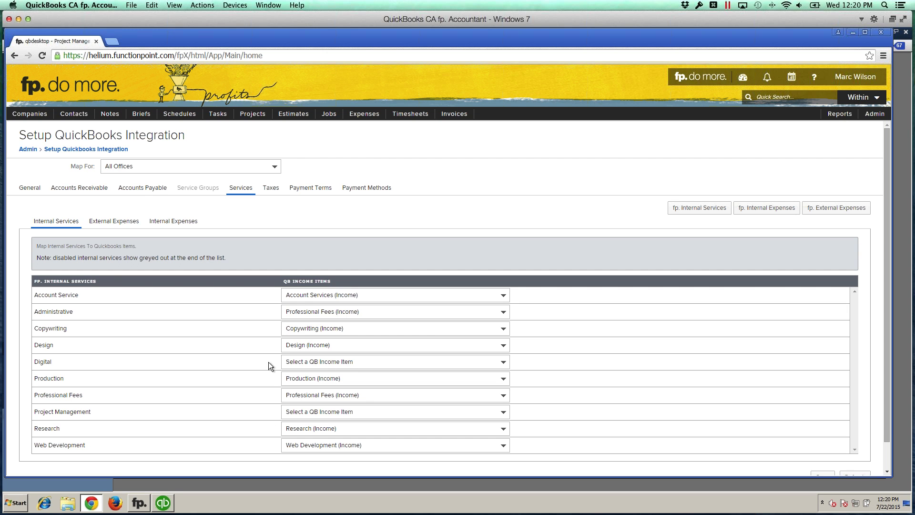
left_click_drag(29, 361, 29, 361)
left_click(341, 360)
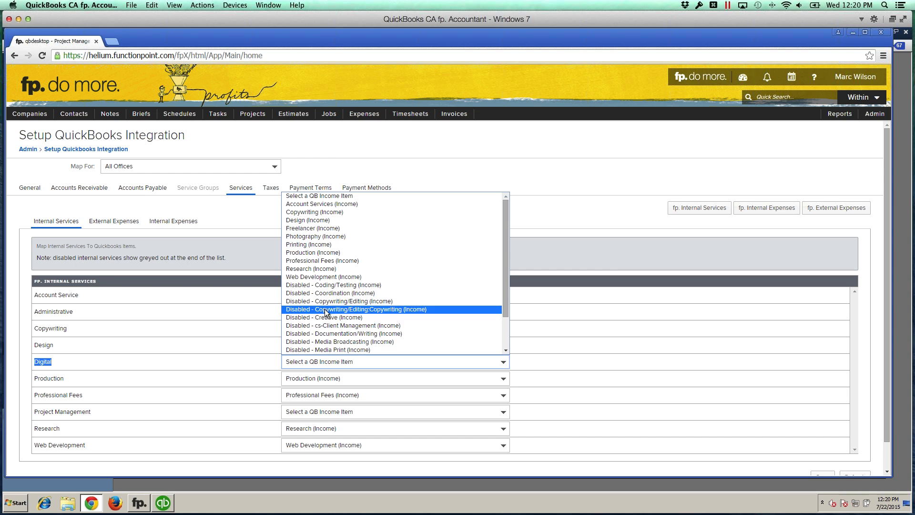
left_click(307, 261)
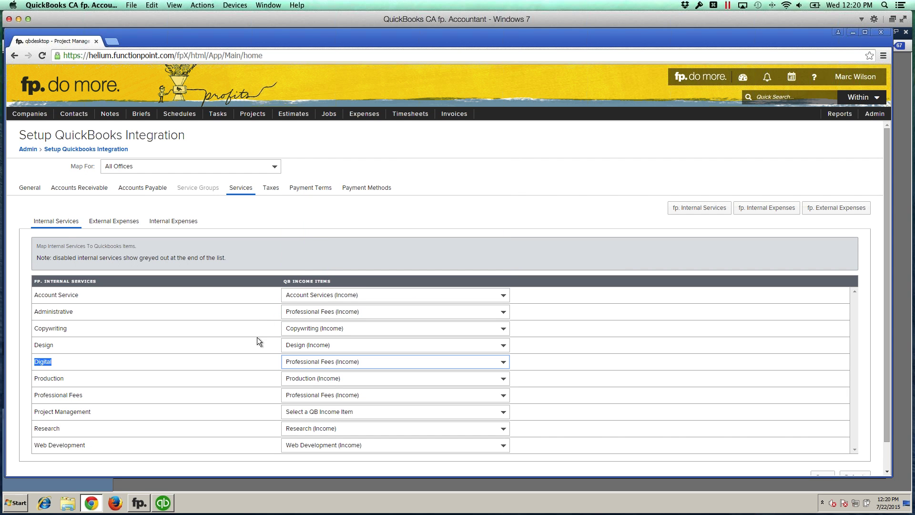
Step: Map the Project Management service to Professional Fees (Income)
scroll(258, 340, "down", 1)
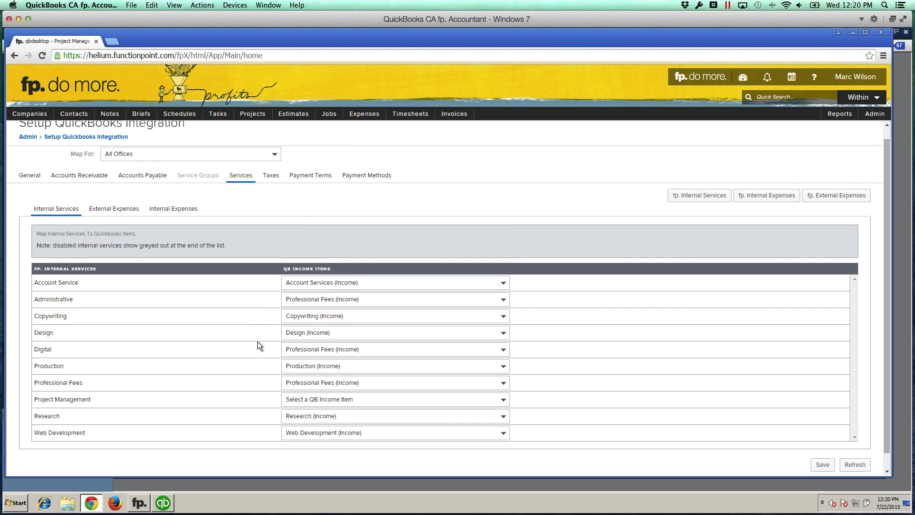
scroll(278, 351, "down", 1)
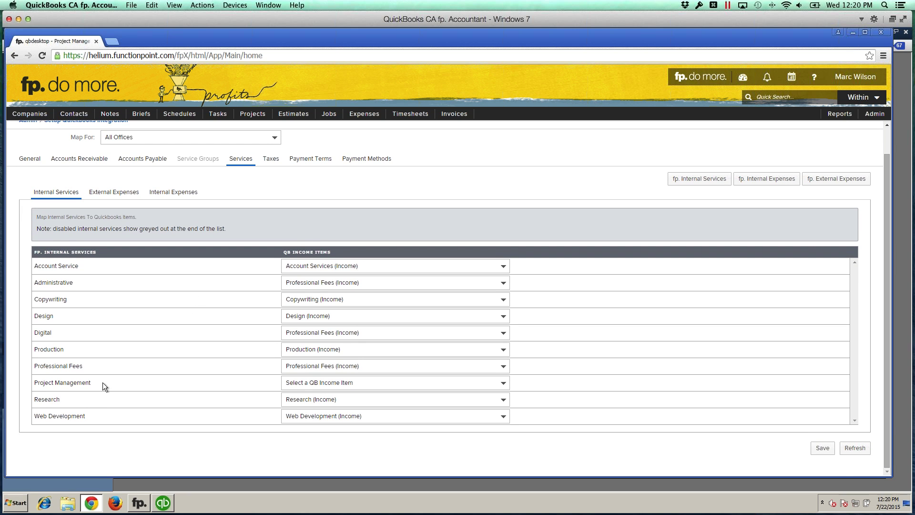
left_click(290, 384)
left_click(303, 377)
scroll(305, 386, "up", 1)
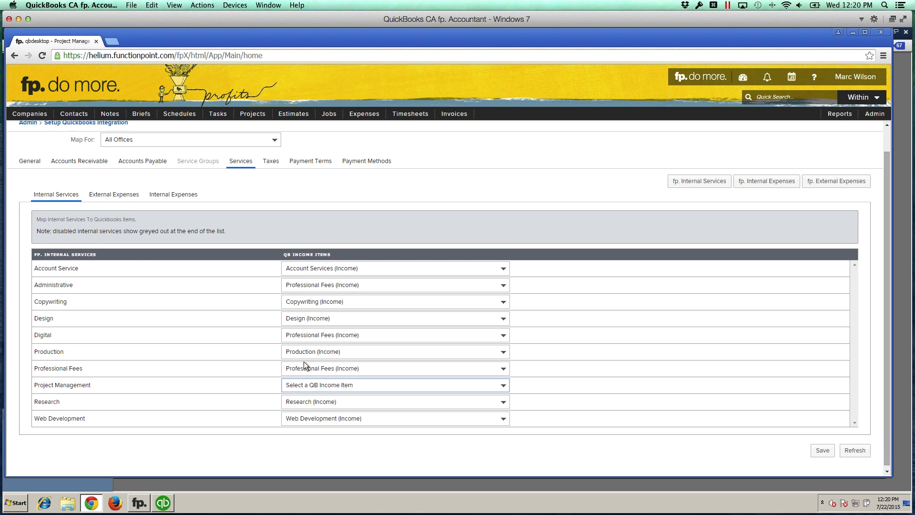
left_click(307, 389)
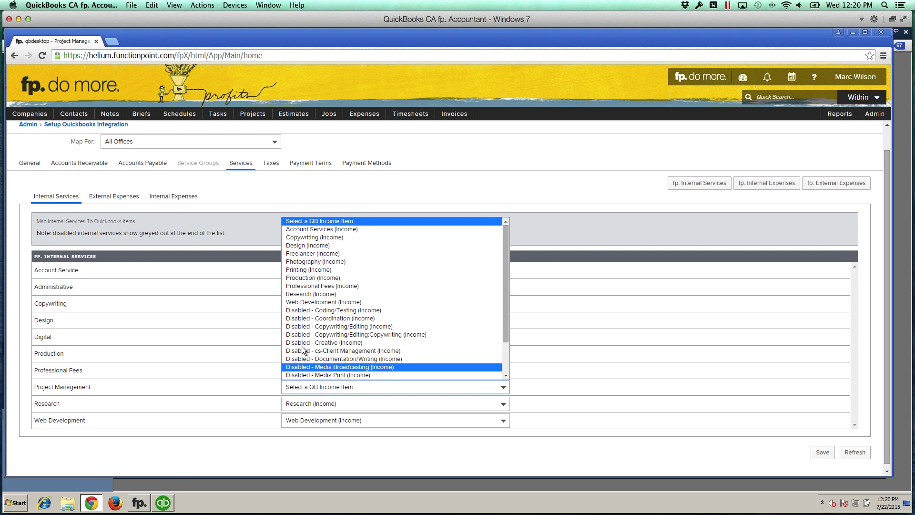
left_click(309, 286)
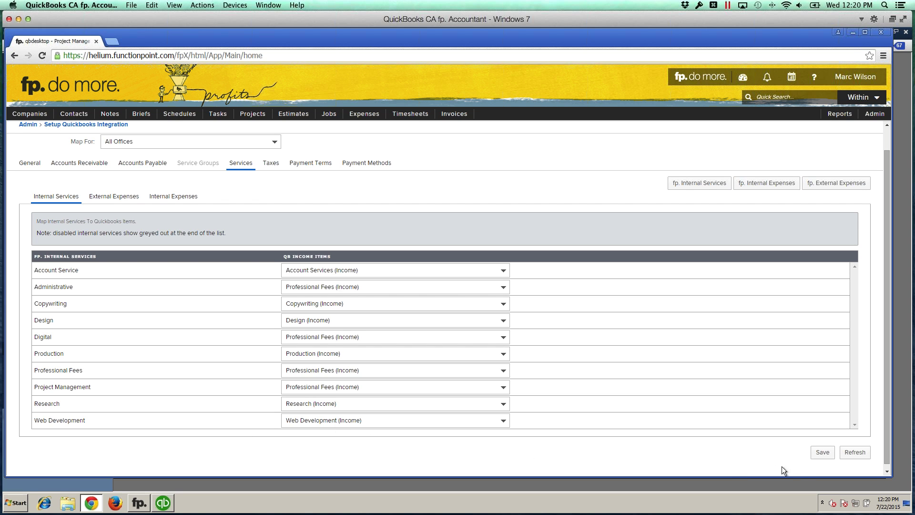
Step: Save the service mappings, review the Internal Services table, and switch to QuickBooks Desktop
left_click(818, 456)
scroll(369, 187, "up", 1)
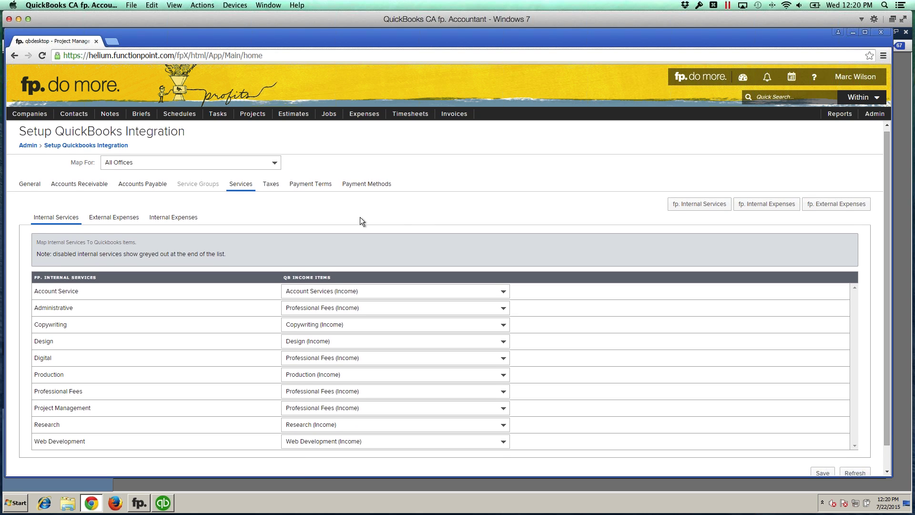
scroll(361, 220, "up", 1)
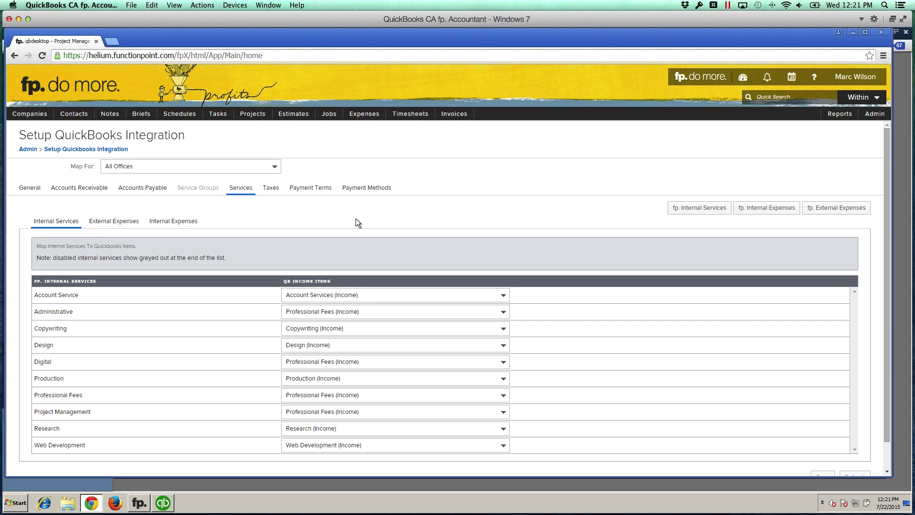
scroll(355, 218, "down", 1)
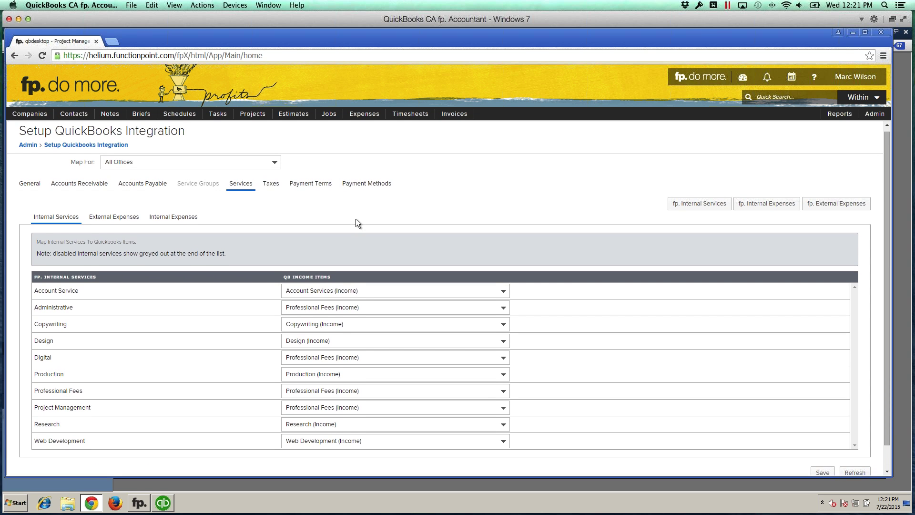
scroll(356, 221, "up", 1)
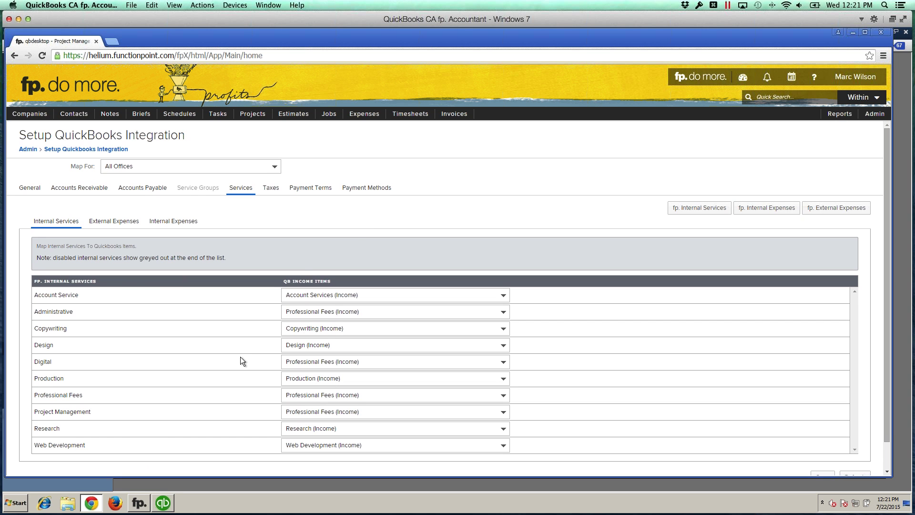
left_click(167, 501)
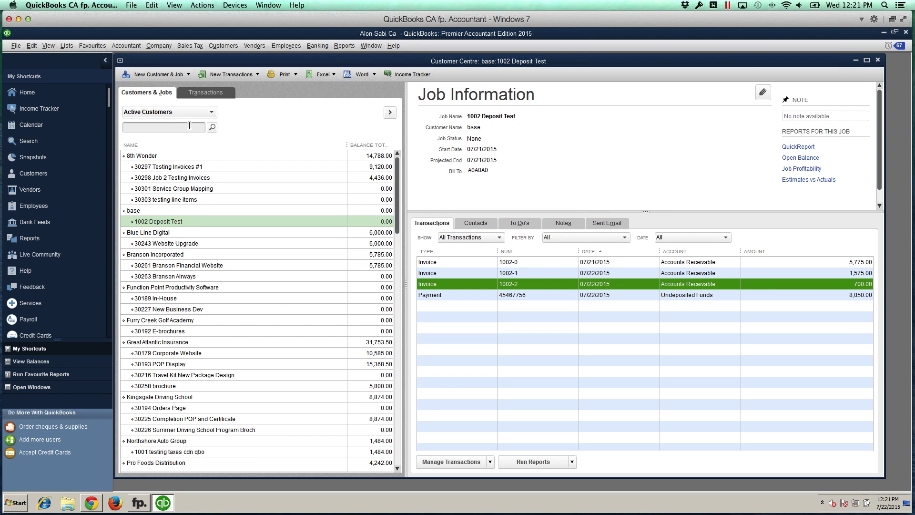
Step: Open QuickBooks' Item List from the Lists menu to see service items such as Account Services
left_click(67, 46)
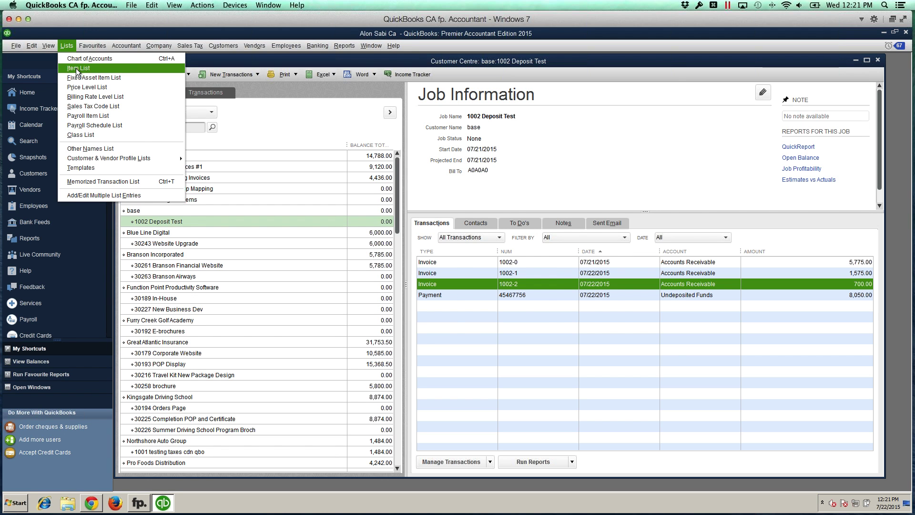
left_click(76, 68)
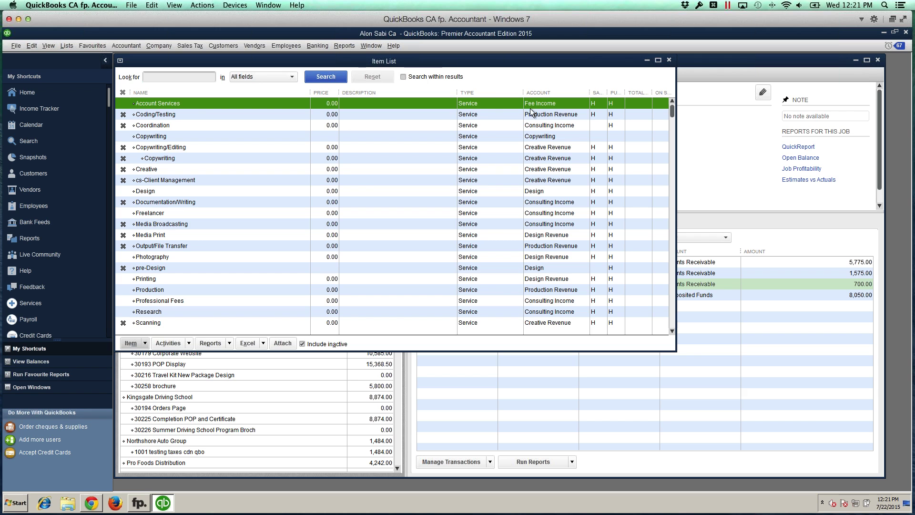
Step: Open QuickBooks' Chart of Accounts from the Lists menu, then close it
left_click(64, 45)
left_click(80, 58)
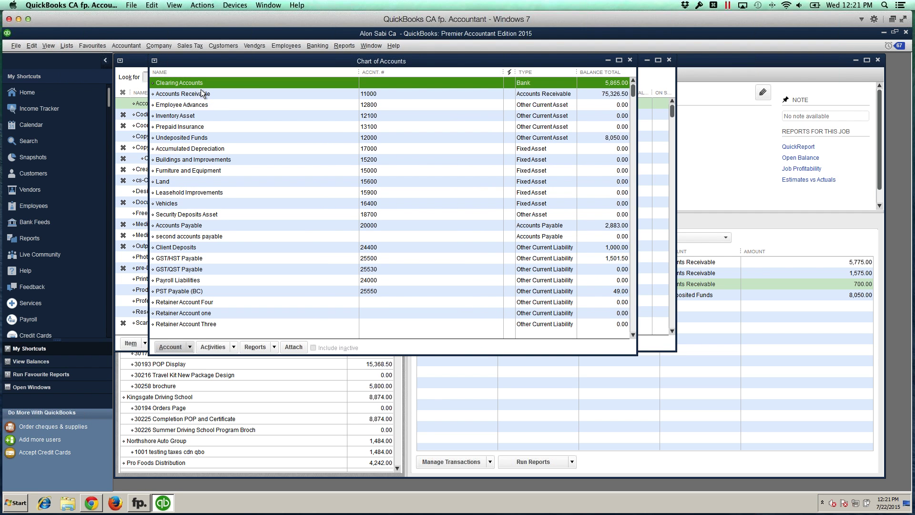
left_click(630, 60)
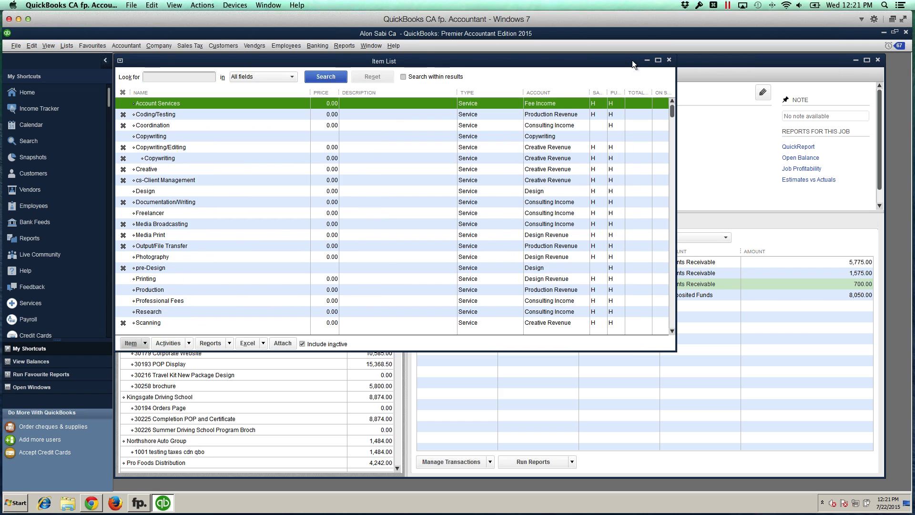
Step: Bring the Item List back up, close it, and return to FunctionPoint in Chrome
left_click_drag(371, 61, 379, 61)
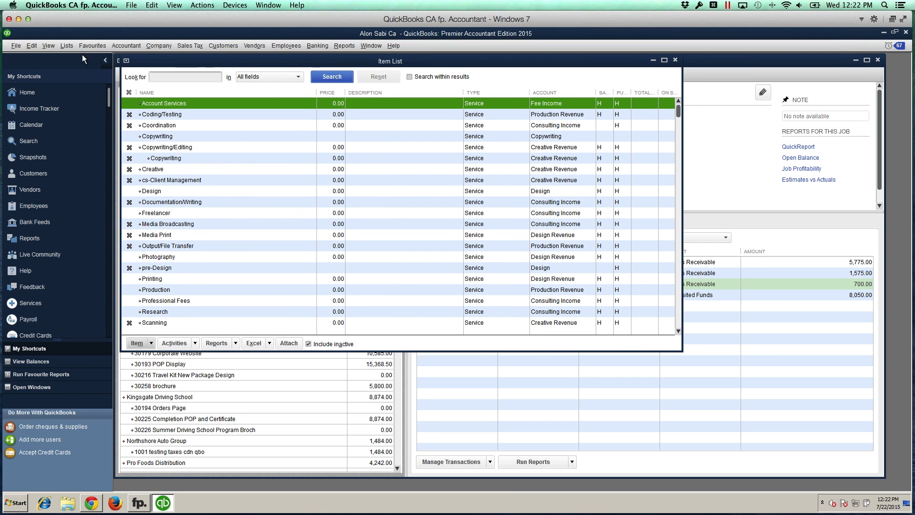
left_click(67, 46)
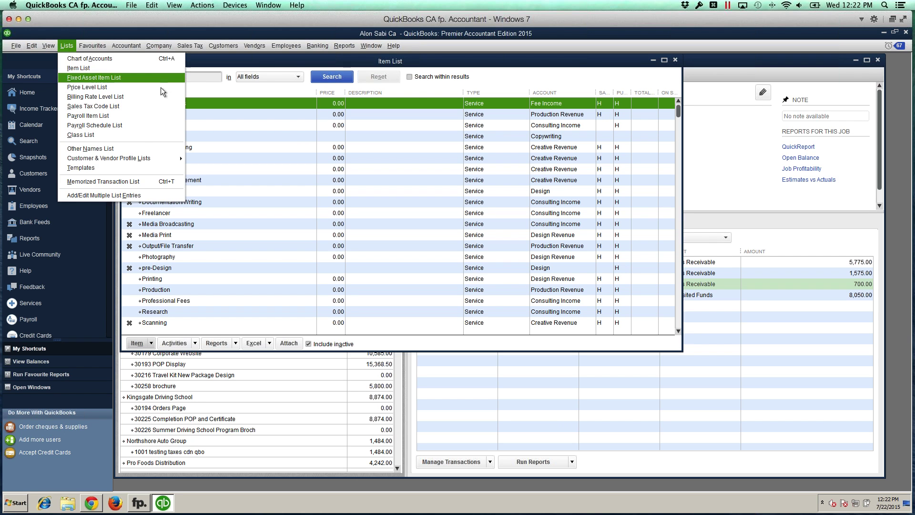
left_click(79, 67)
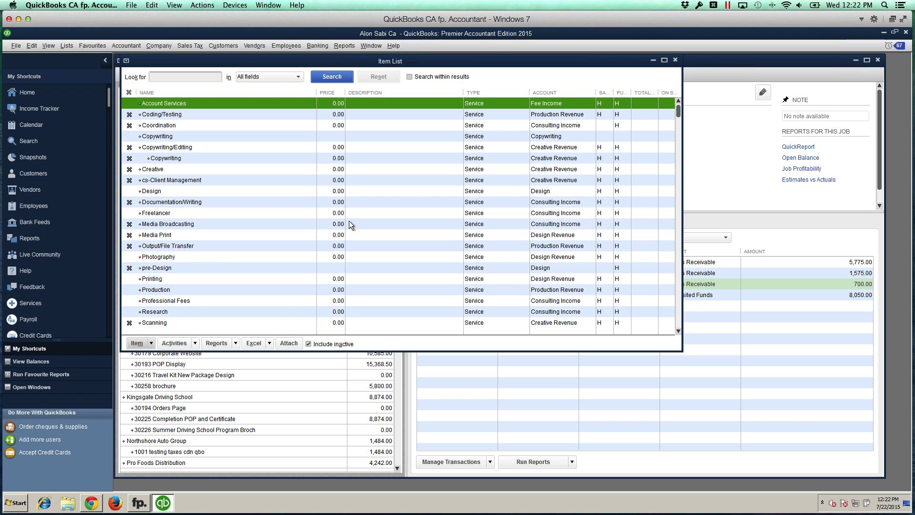
left_click(674, 59)
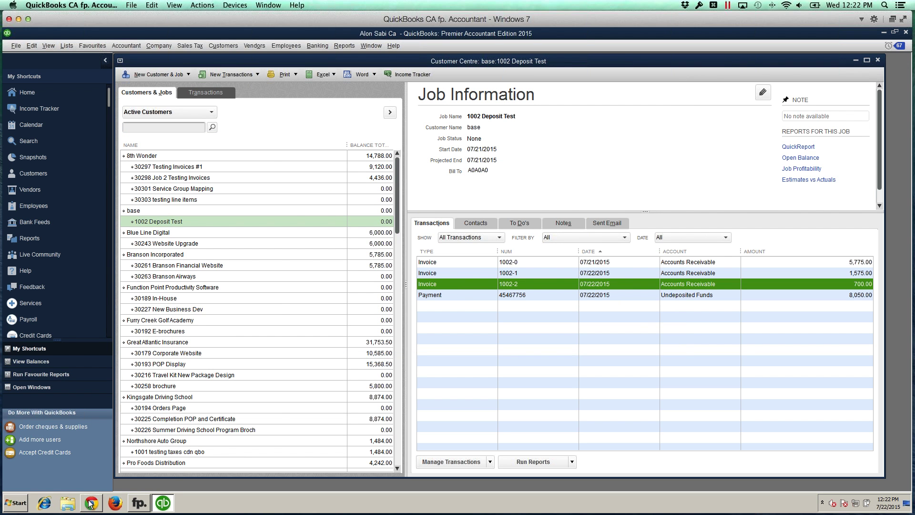
left_click(91, 502)
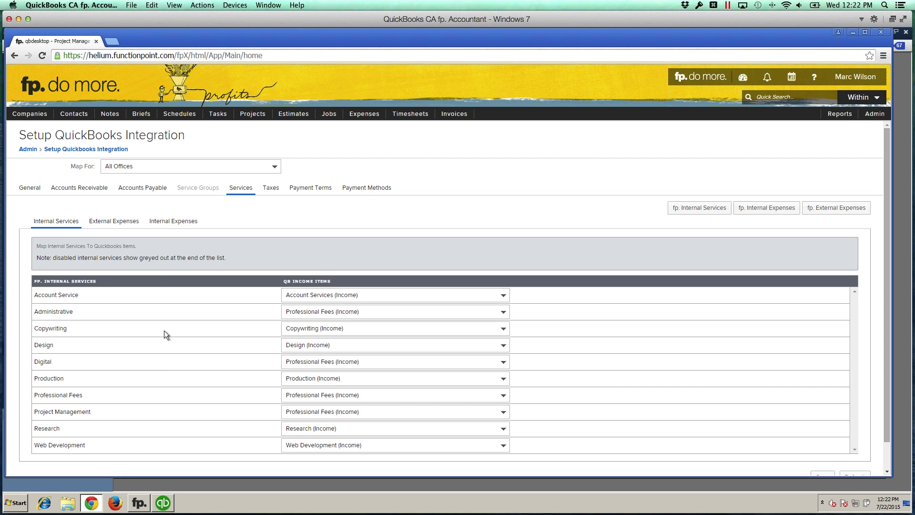
Step: Show the External Expenses mapping, highlighting the QB Income Items and COGS / Expense Accounts columns
left_click(115, 222)
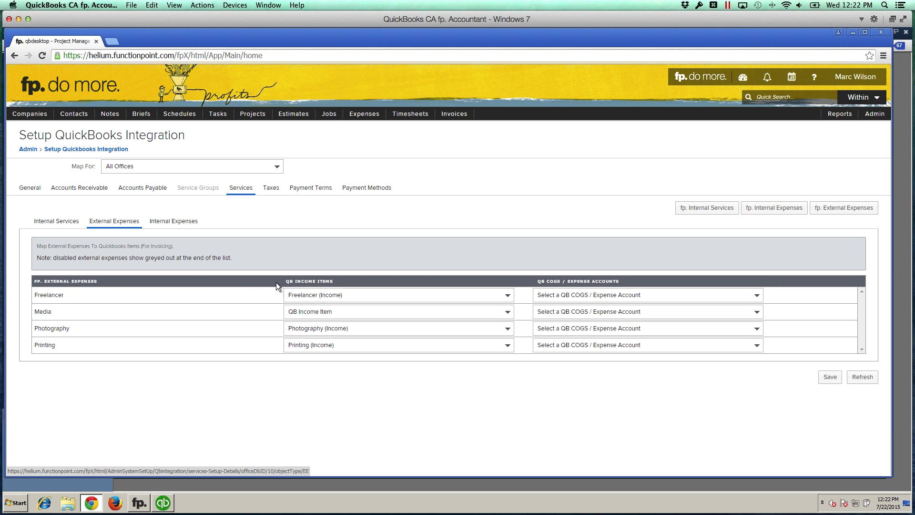
left_click_drag(286, 282, 325, 281)
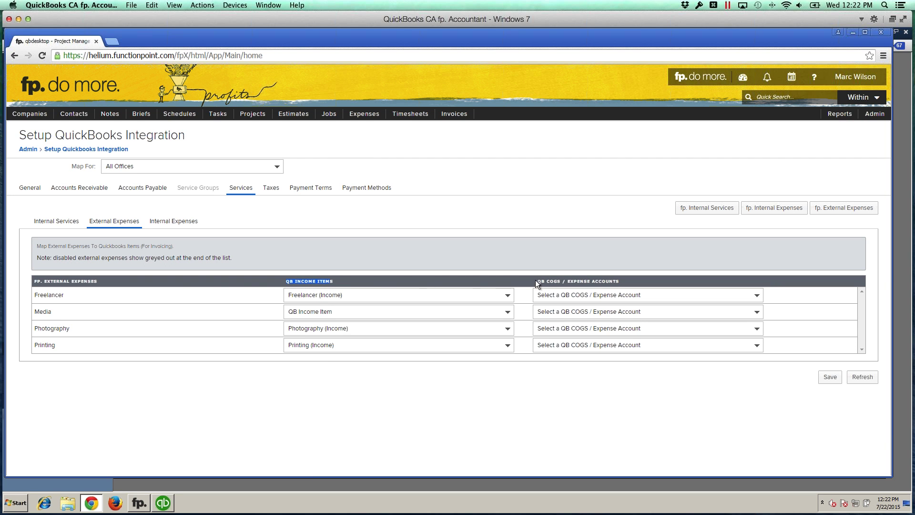
left_click_drag(535, 281, 559, 281)
Step: Map the Media external expense to the Professional Fees (Income) income item
left_click(343, 312)
left_click(350, 319)
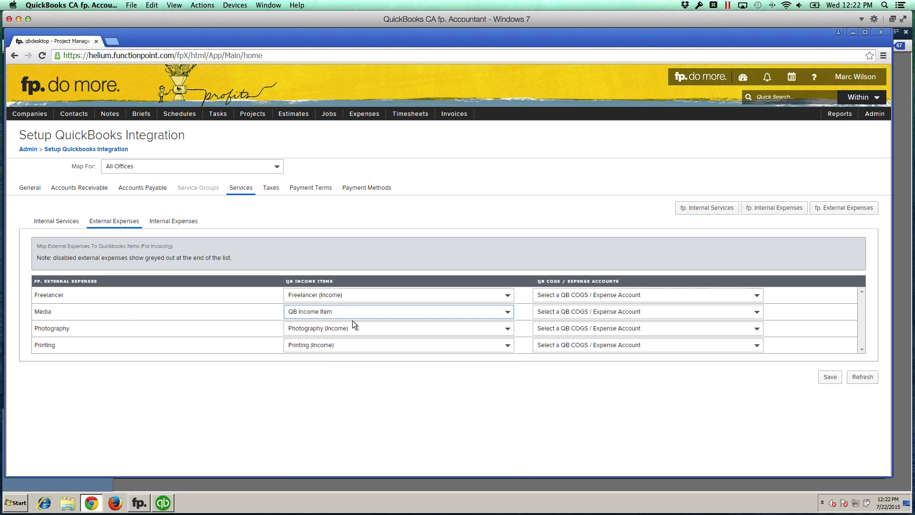
left_click(352, 314)
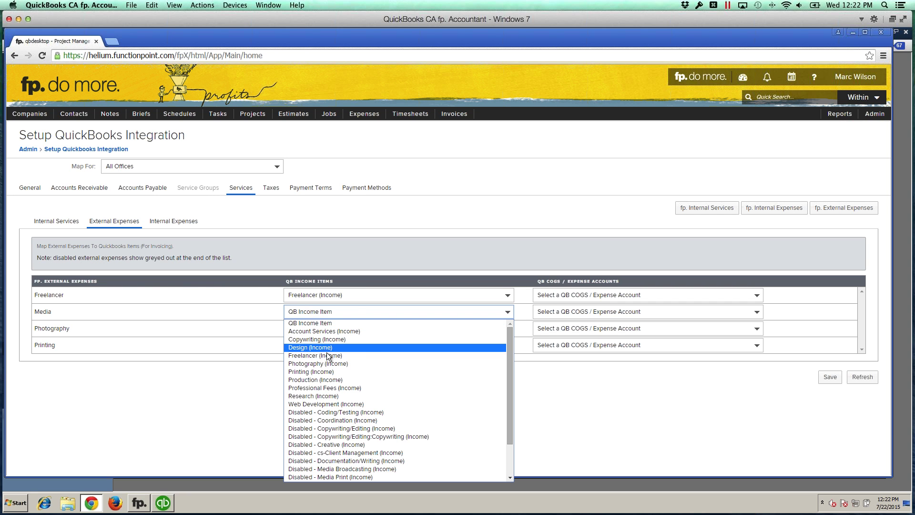
left_click(305, 387)
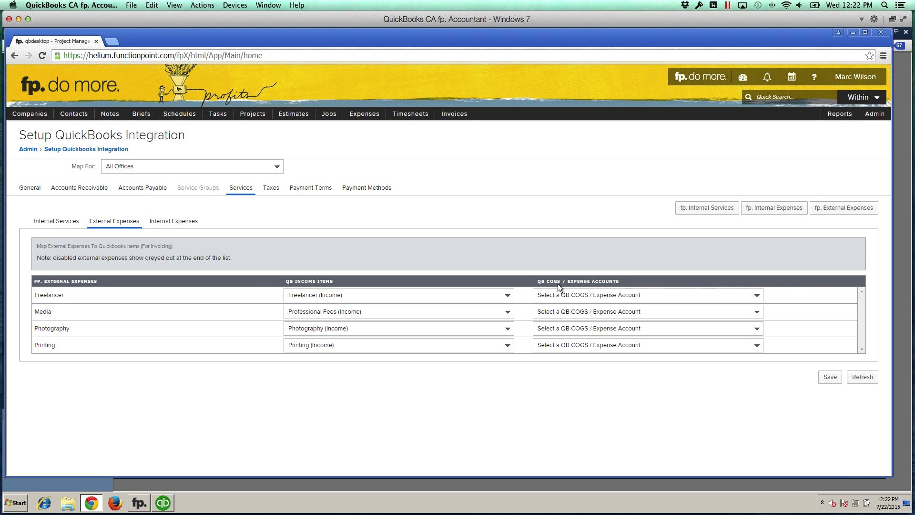
Step: Map Freelancer, Media, Photography and Printing expense accounts to Cost of Goods Sold (COGS) and save
left_click(581, 294)
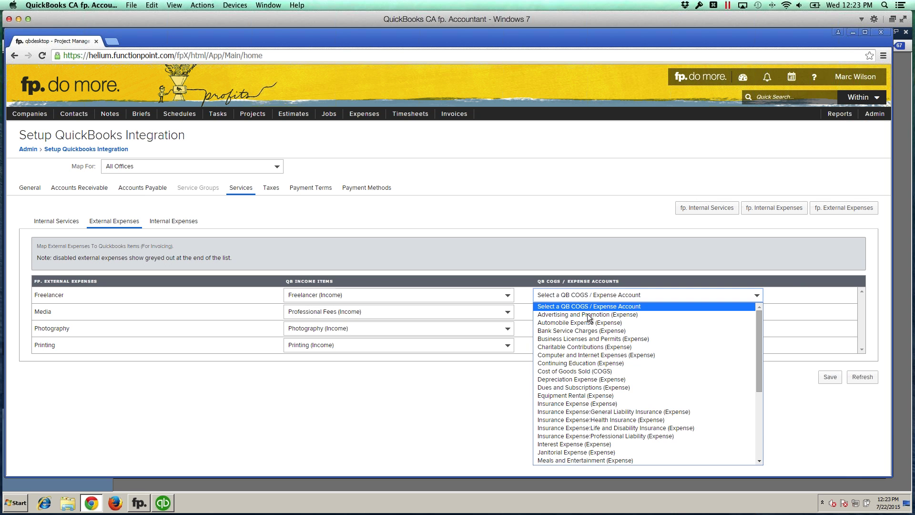
left_click(570, 370)
left_click(567, 311)
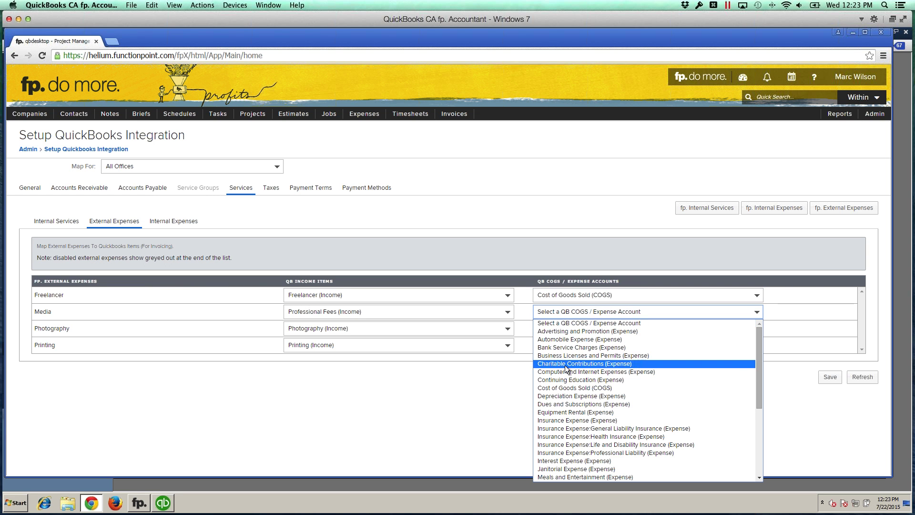
left_click(565, 387)
left_click(565, 330)
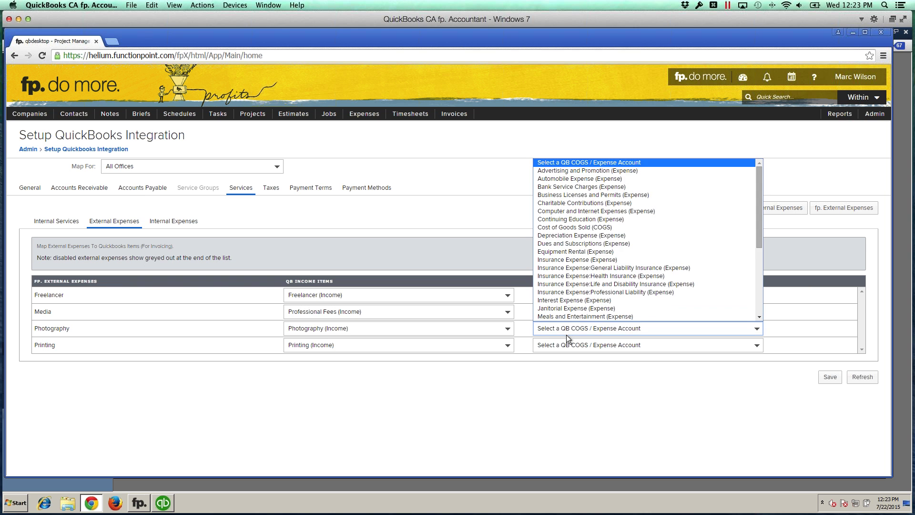
left_click(565, 236)
left_click(573, 346)
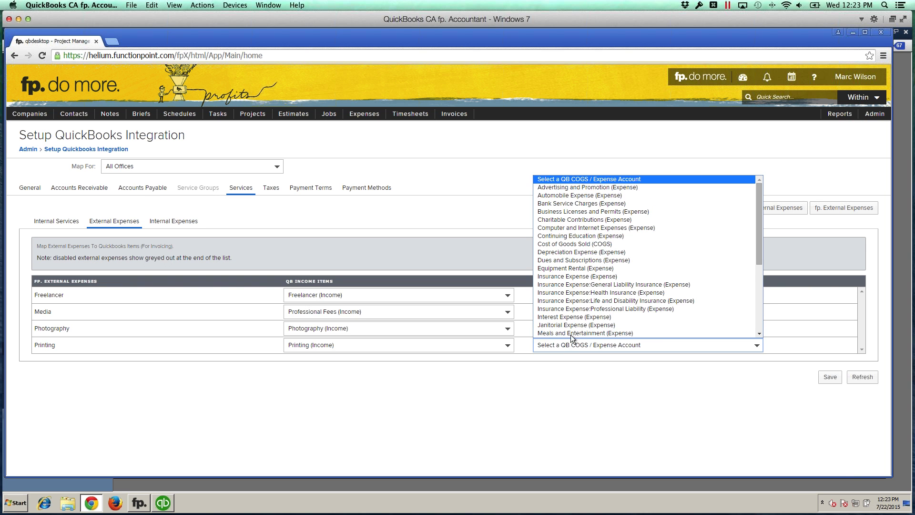
left_click(570, 245)
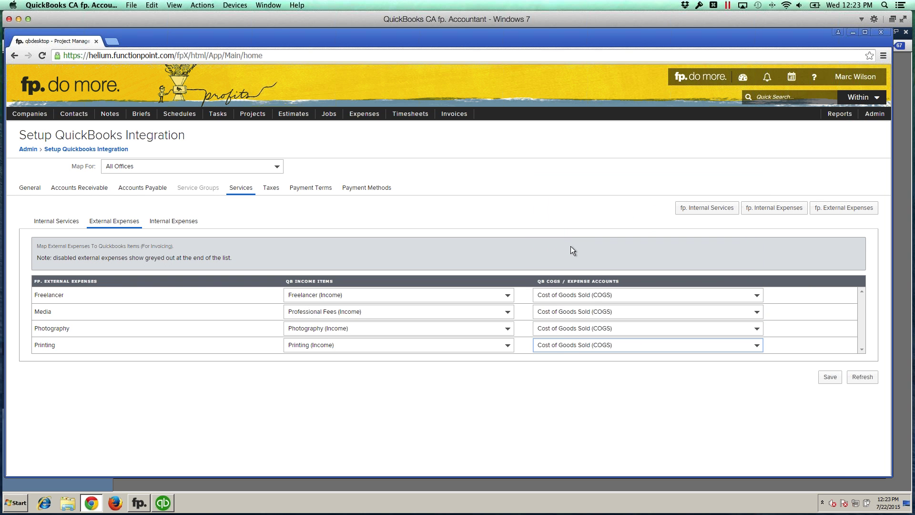
left_click(559, 385)
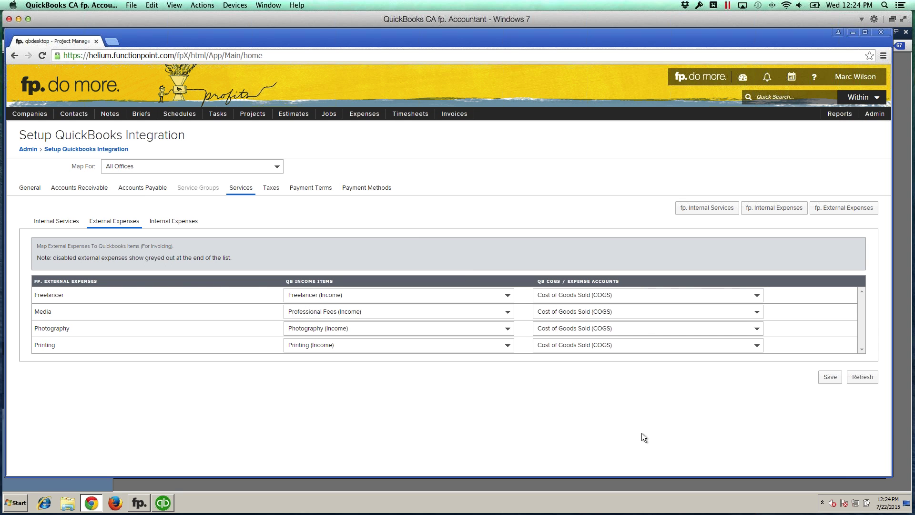
left_click(830, 377)
Step: Map internal expenses Color Copies and Printing (Internal) to Professional Fees (Income), save, and view Taxes
left_click(177, 222)
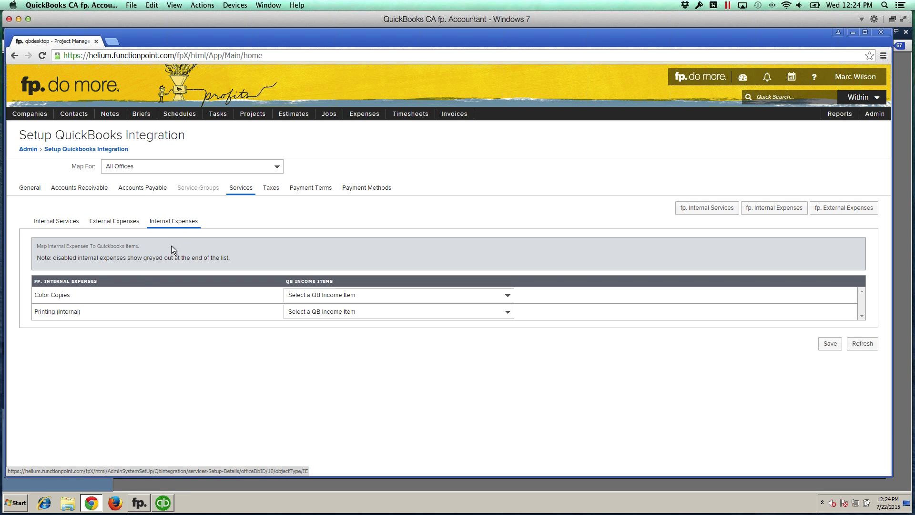
left_click(69, 293)
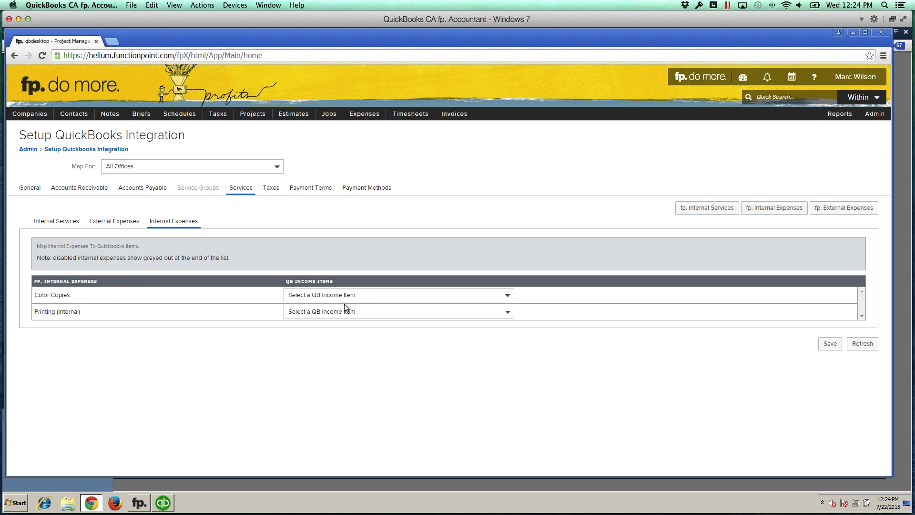
left_click(360, 297)
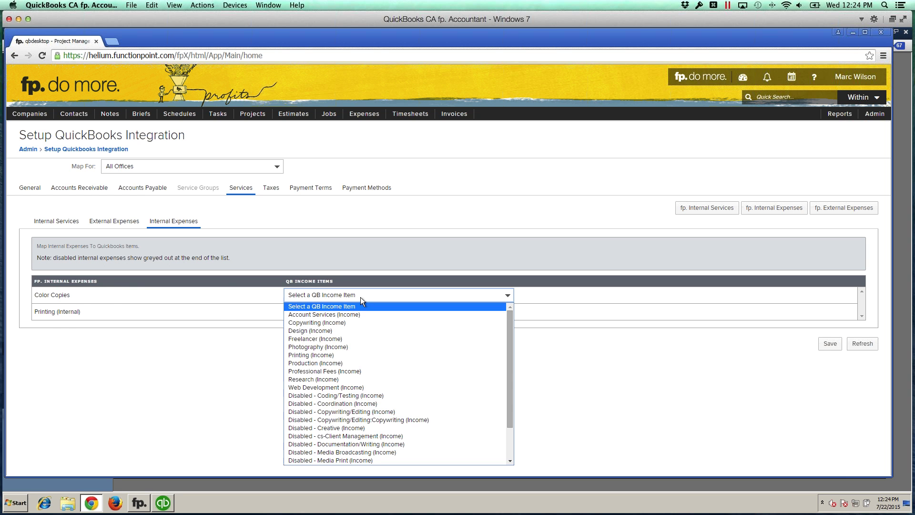
left_click(325, 371)
left_click(325, 310)
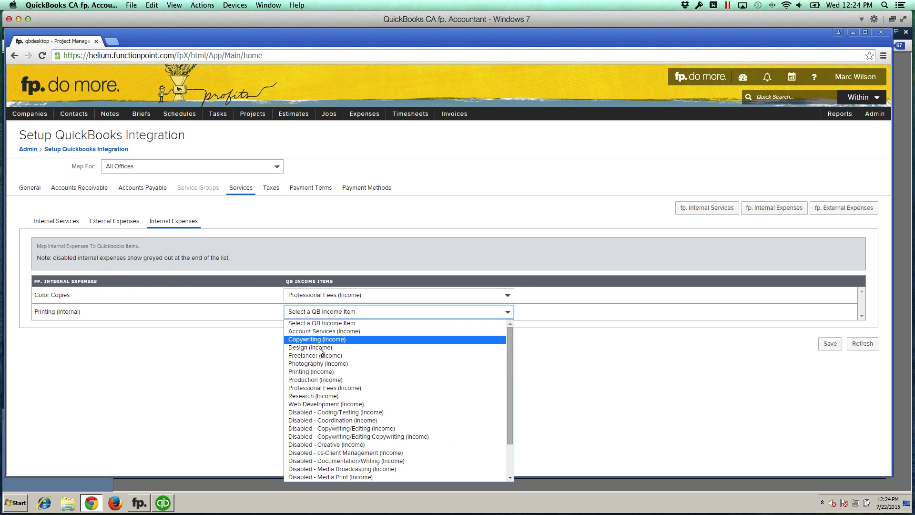
left_click(320, 387)
left_click(830, 344)
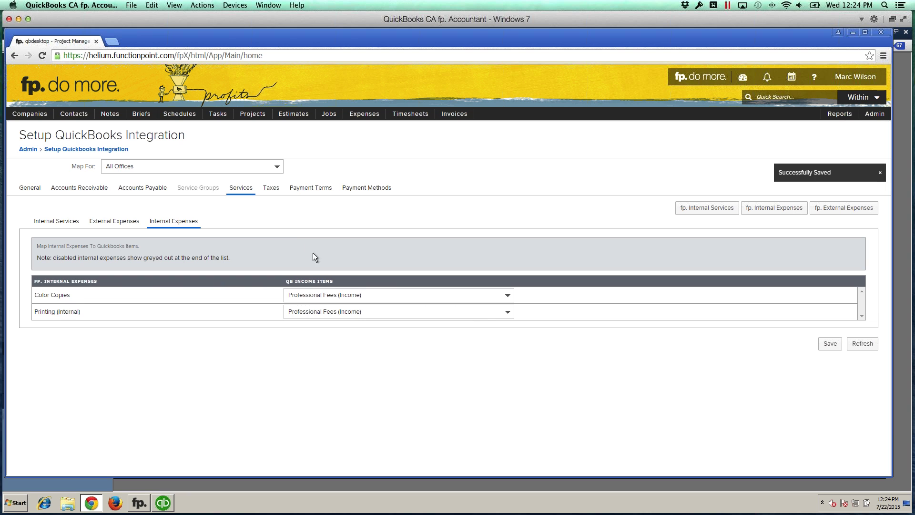
left_click(269, 190)
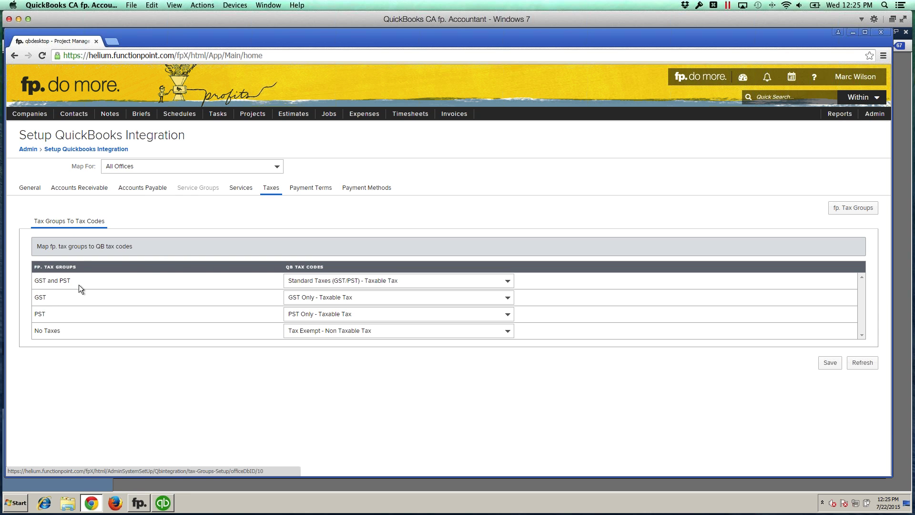
left_click_drag(44, 280, 36, 281)
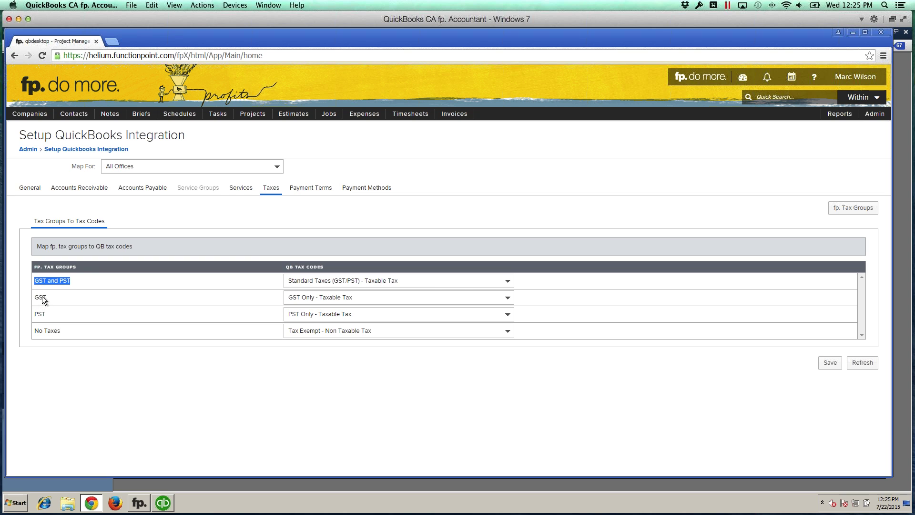
left_click(78, 353)
left_click(50, 288)
left_click(377, 280)
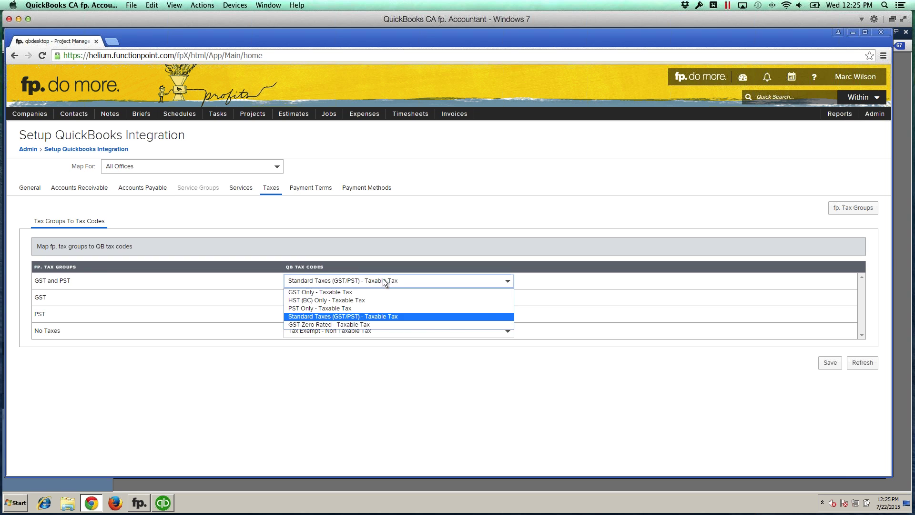
left_click(349, 316)
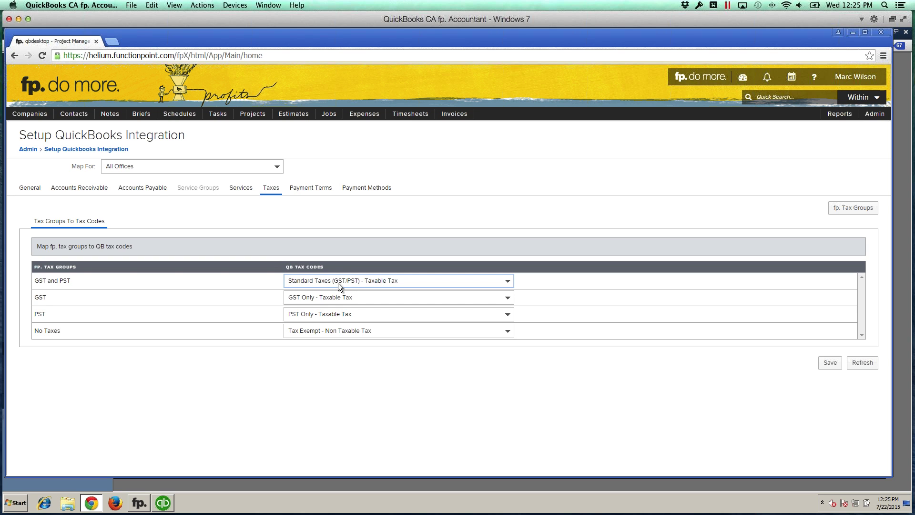
left_click(308, 313)
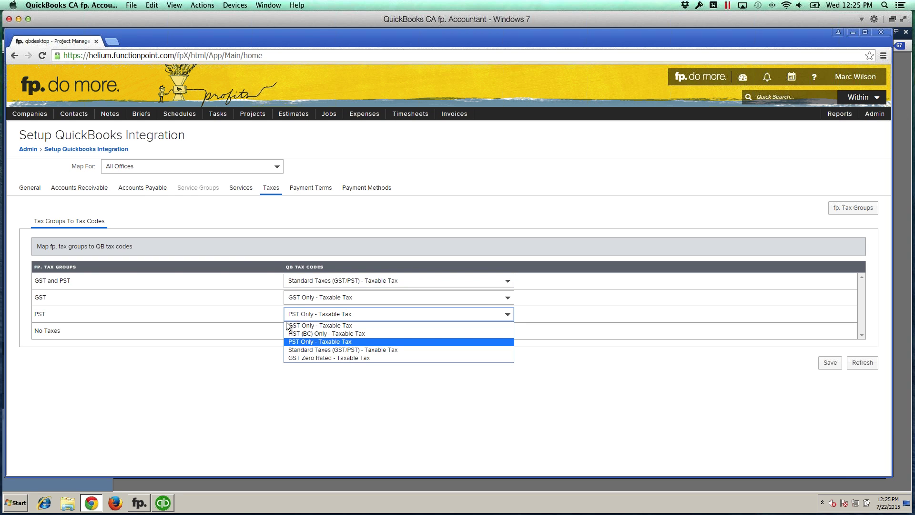
left_click(242, 381)
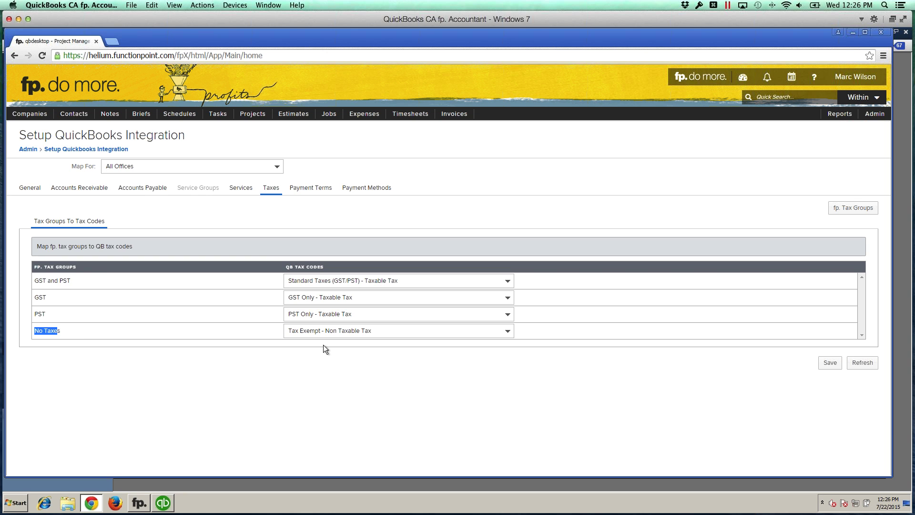
mouse_move(455, 119)
mouse_move(457, 142)
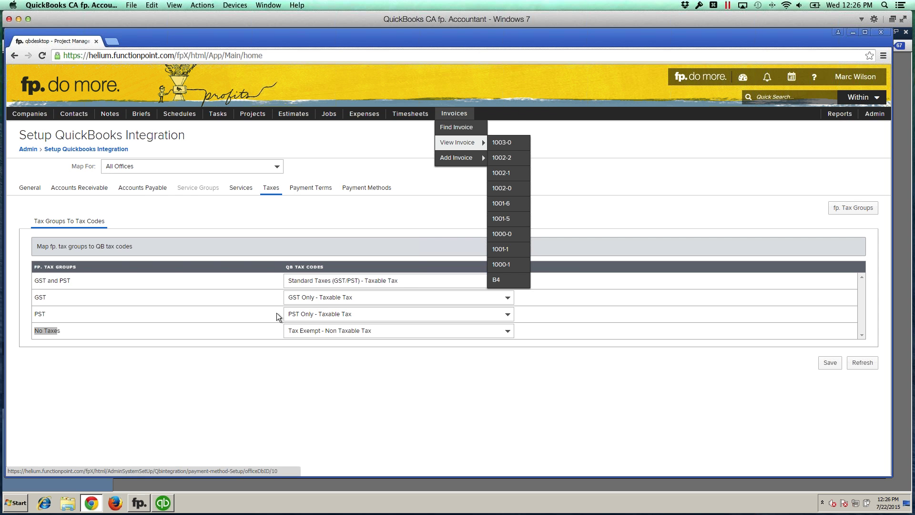
Step: Open QuickBooks invoice 1002-0 and confirm its Client Deposit line uses tax code G
left_click(164, 503)
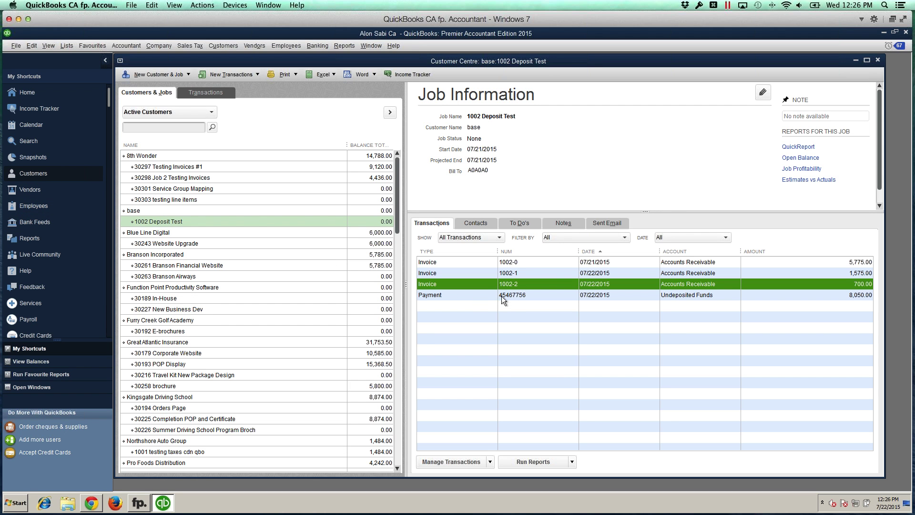
double_click(481, 262)
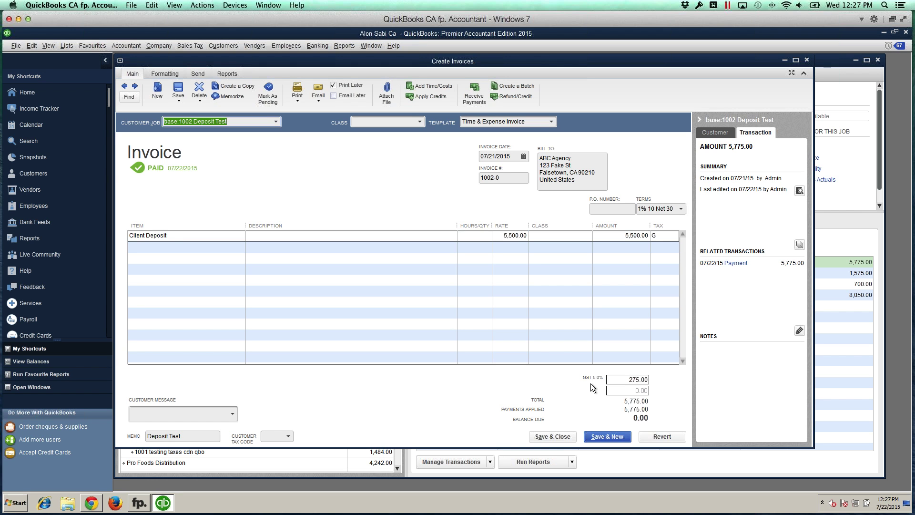
left_click(659, 236)
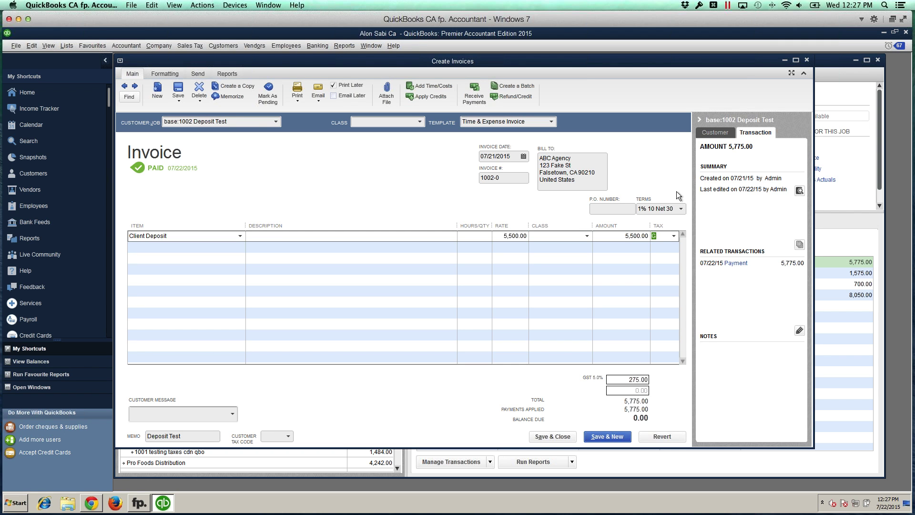
left_click(674, 235)
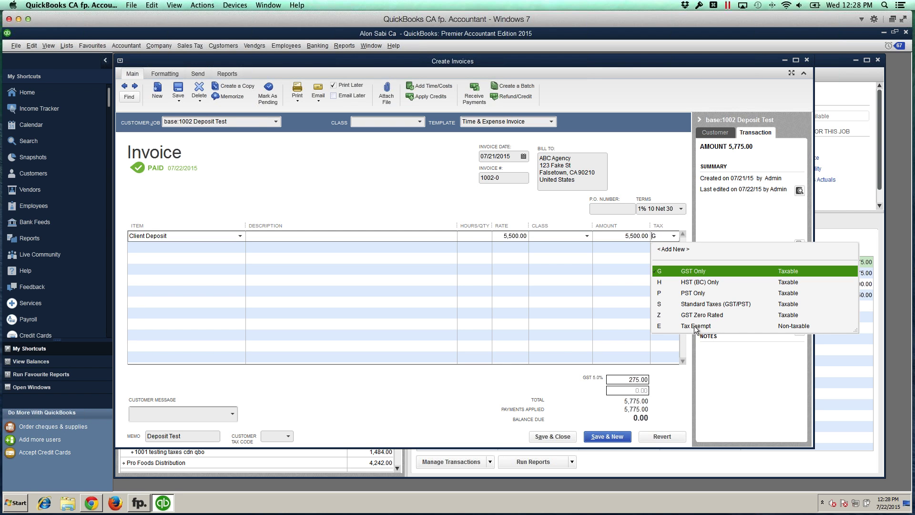
left_click(662, 147)
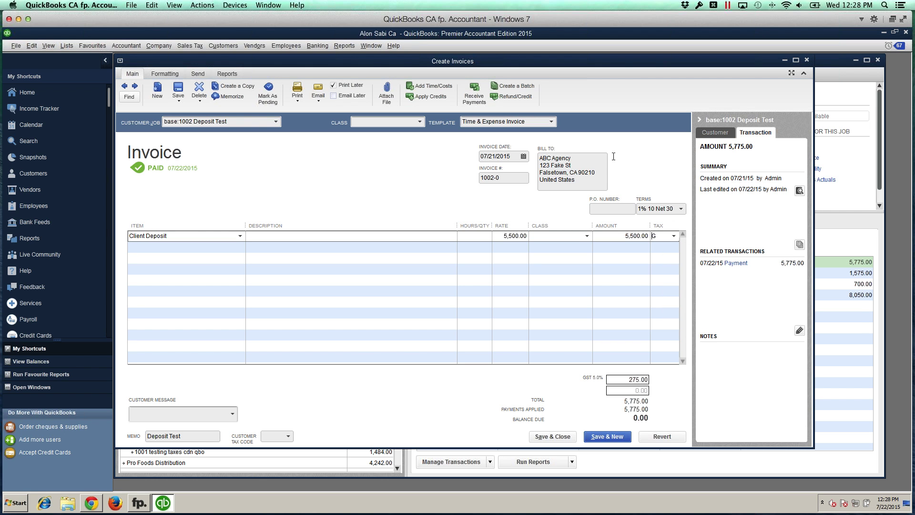
left_click(92, 502)
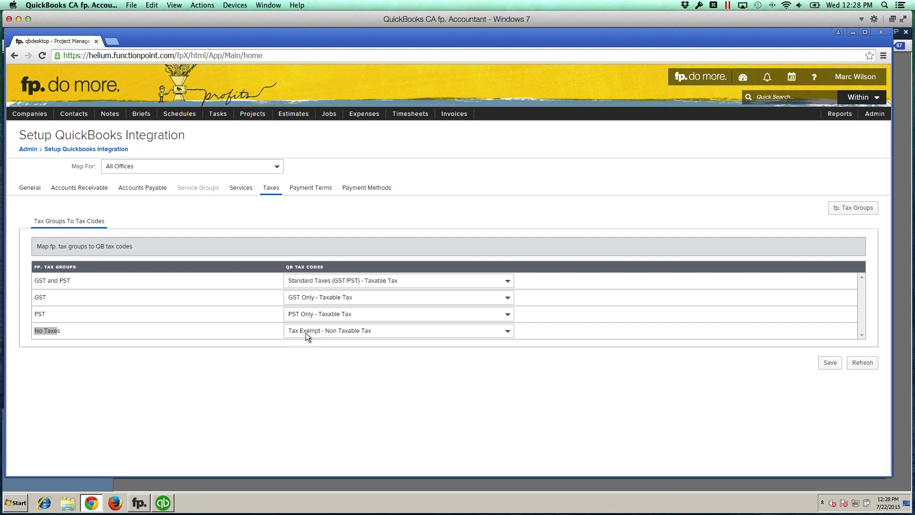
Step: Save the tax mappings, No Taxes to Tax Exempt - Non Taxable Tax, and view Payment Terms
left_click(315, 350)
left_click(830, 362)
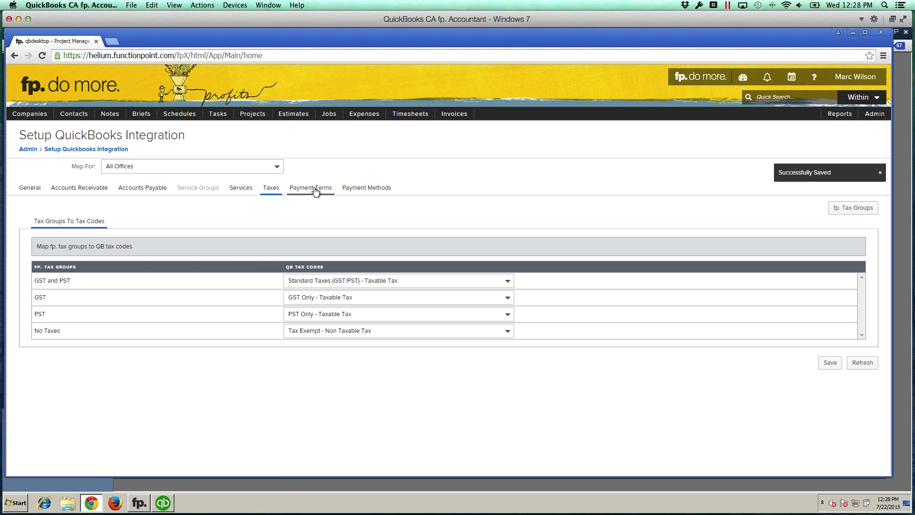
left_click(314, 189)
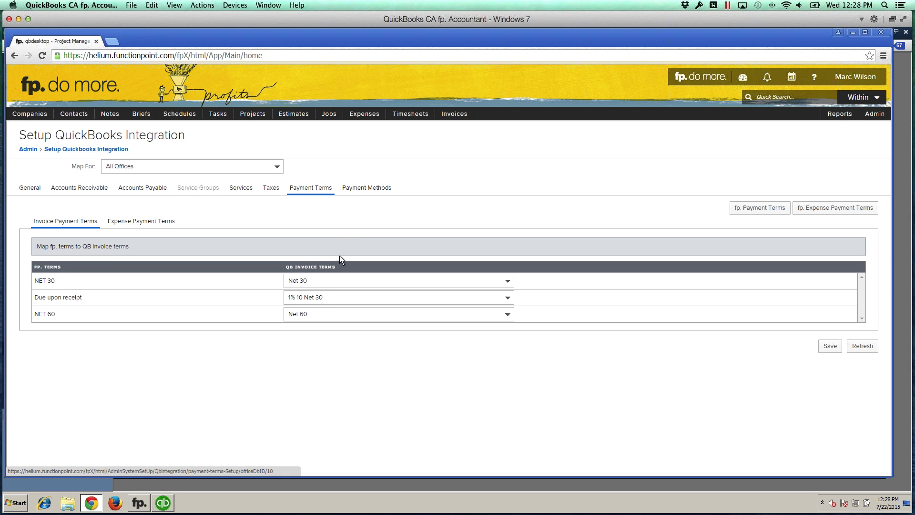
Step: Show the Payment Methods mapping and keep Cash mapped to the Cash QuickBooks method
left_click(359, 197)
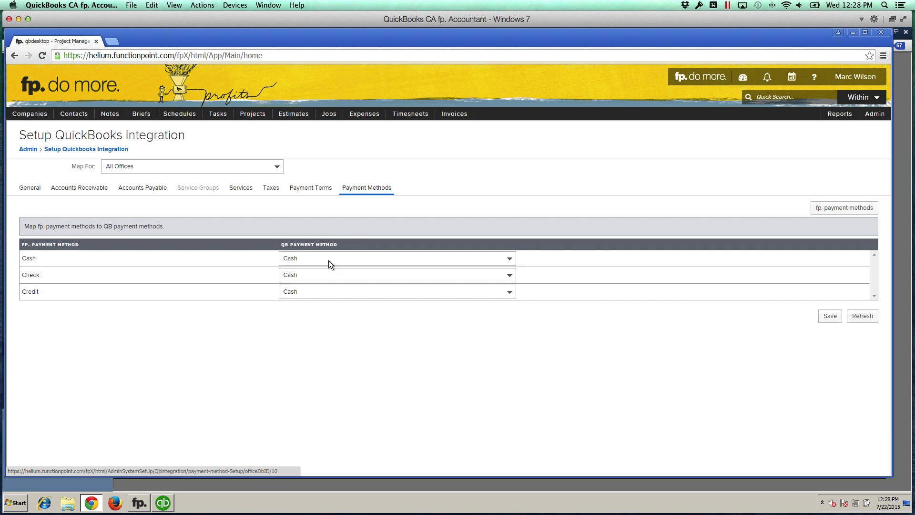
left_click(308, 258)
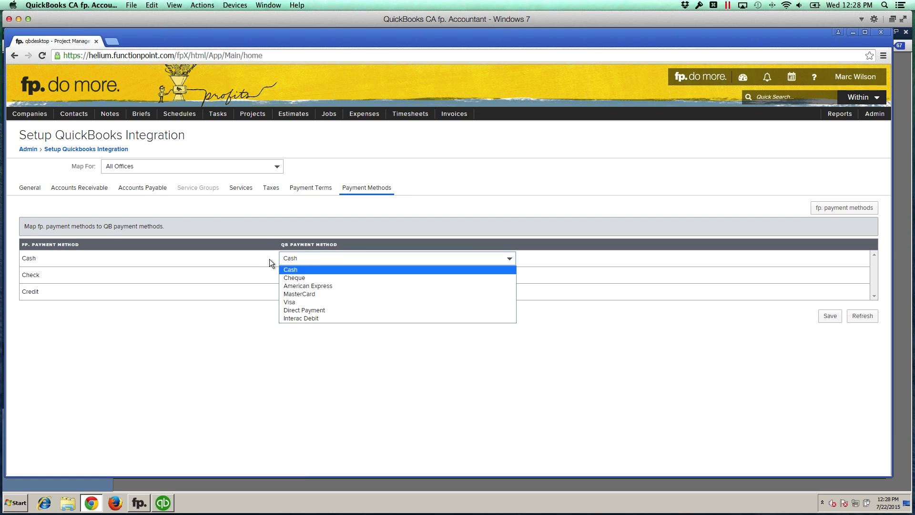
left_click(244, 265)
left_click_drag(23, 275, 28, 276)
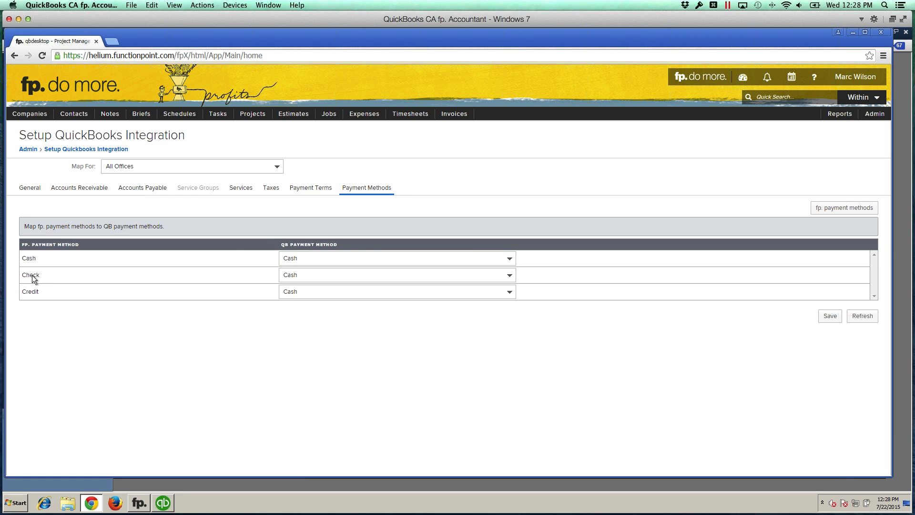
Step: Map Check to Cheque and Credit to Visa, then save the payment methods
left_click(307, 275)
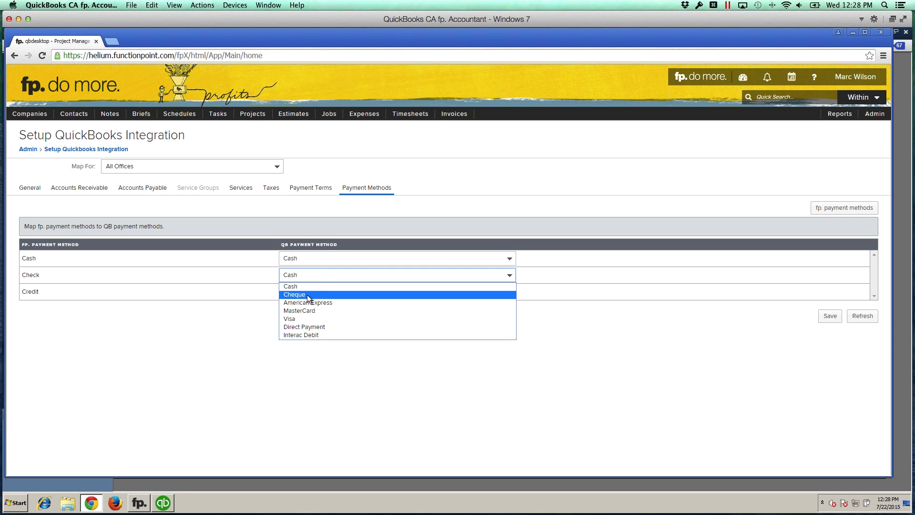
left_click(299, 294)
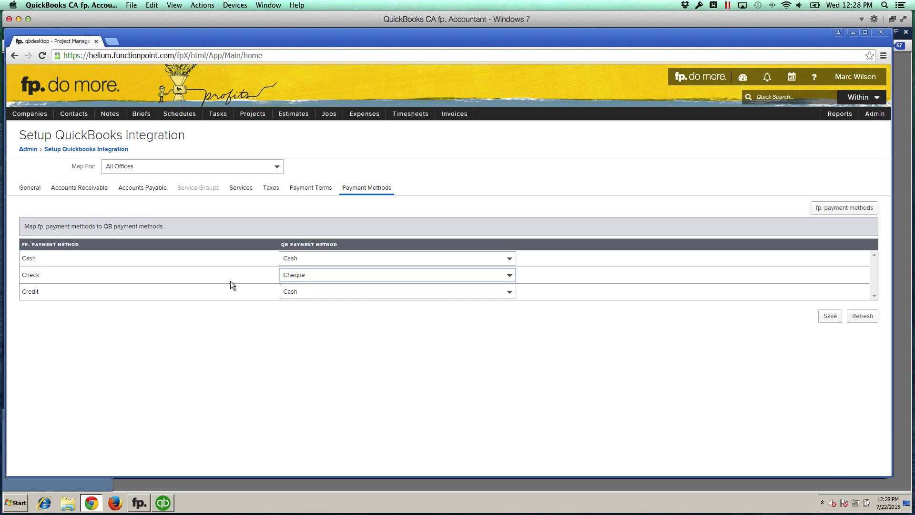
left_click(317, 291)
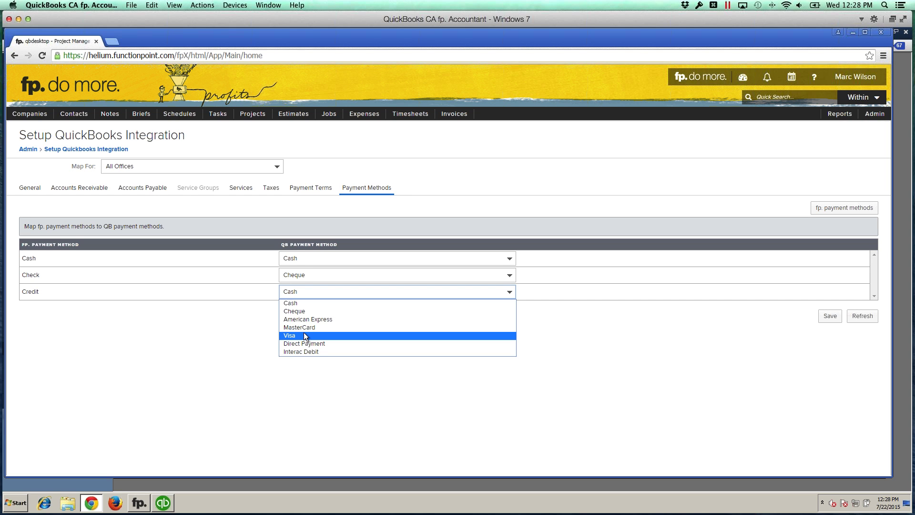
left_click(304, 333)
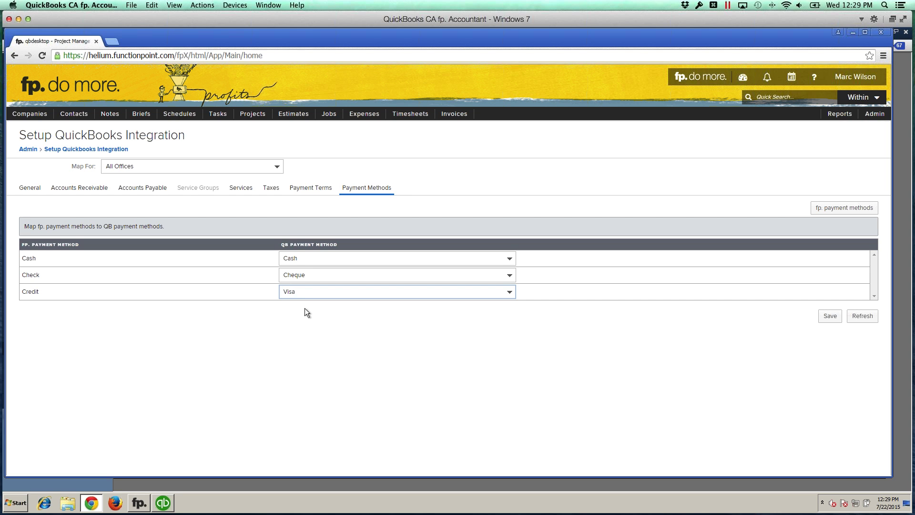
left_click(305, 313)
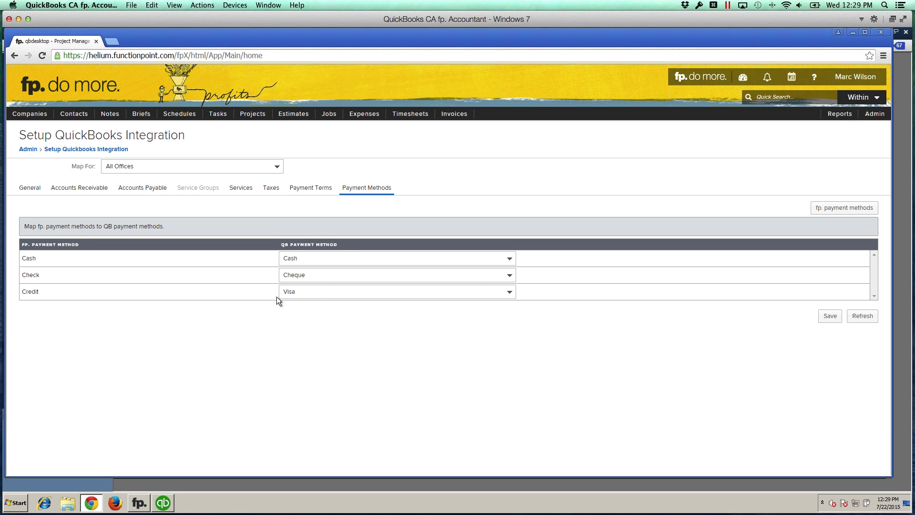
left_click(316, 295)
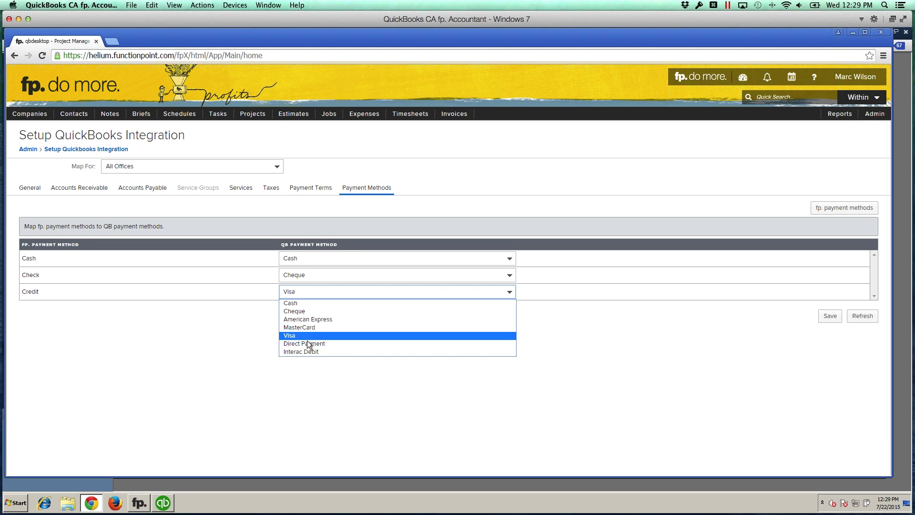
left_click(174, 342)
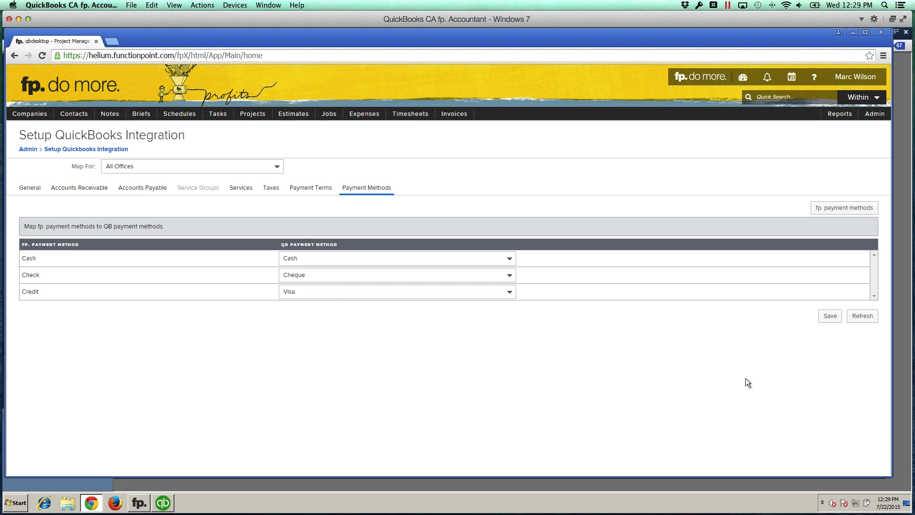
left_click(829, 317)
Step: Enable exporting service groups as QuickBooks classes on the General tab, save, and view Service Groups
left_click(30, 188)
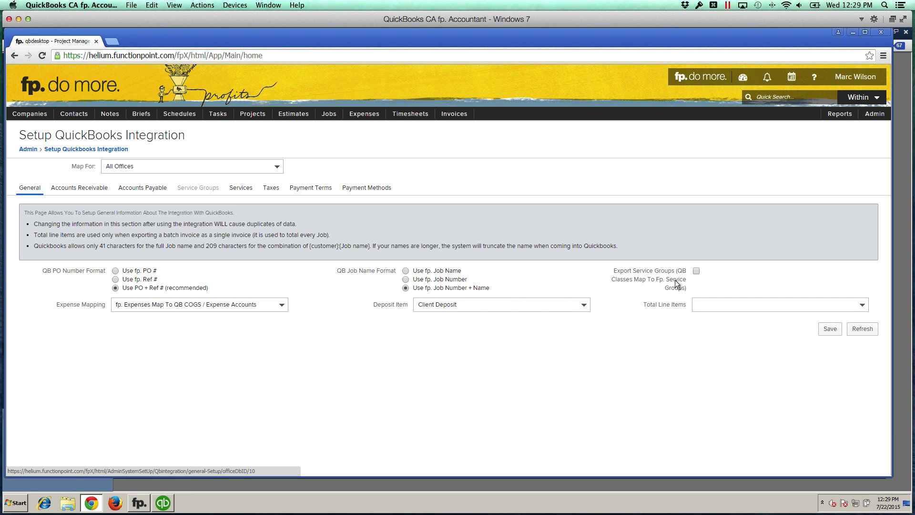
left_click(696, 271)
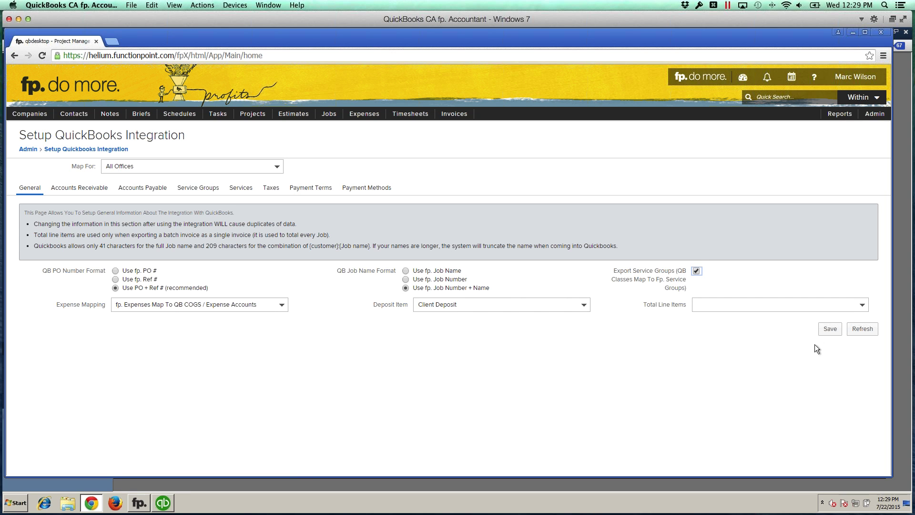
left_click(828, 330)
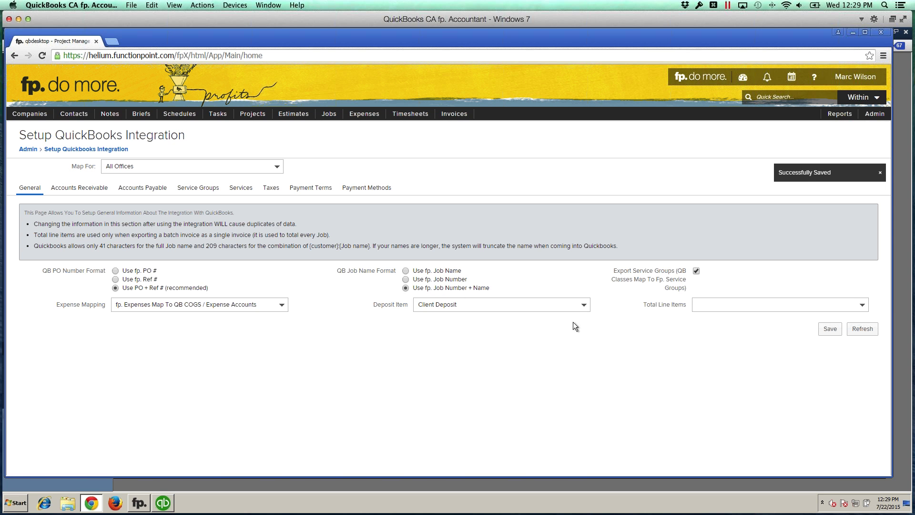
left_click(206, 188)
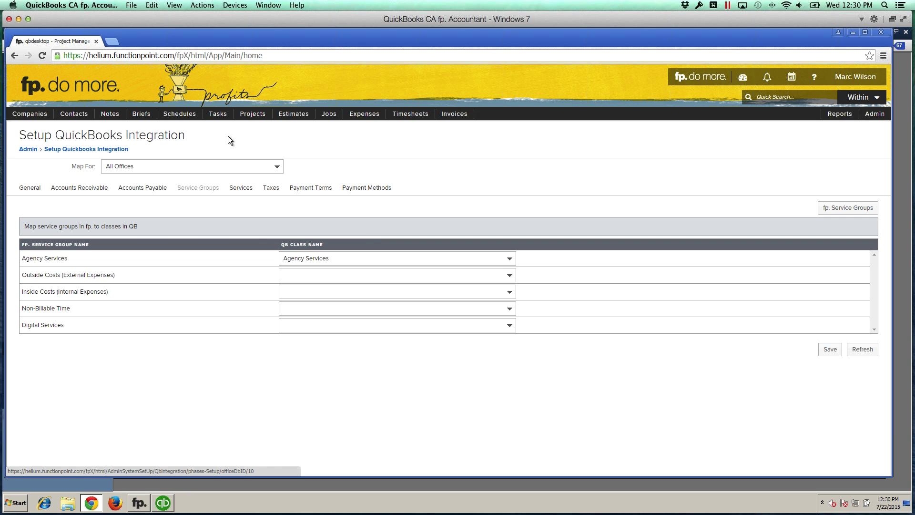
Step: Open a new Add Estimate form for ABC Agency in a second browser tab
mouse_move(294, 114)
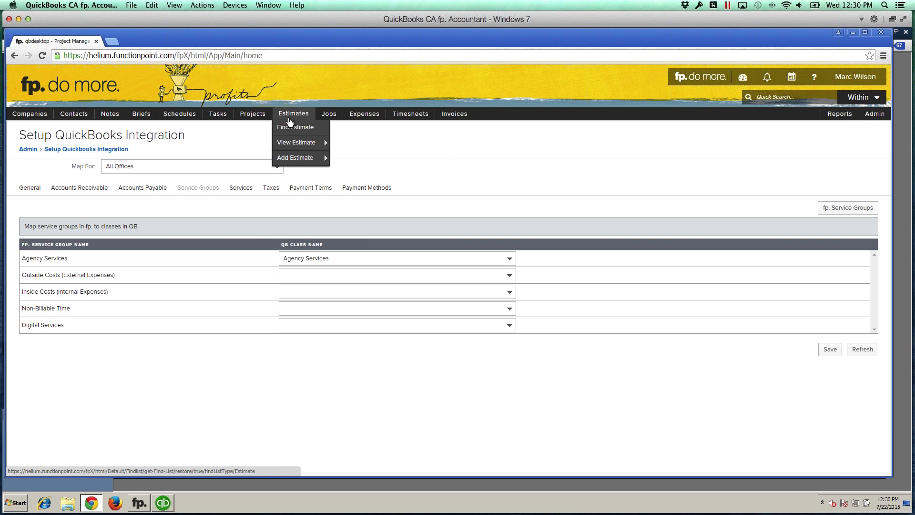
right_click(294, 161)
left_click(300, 164)
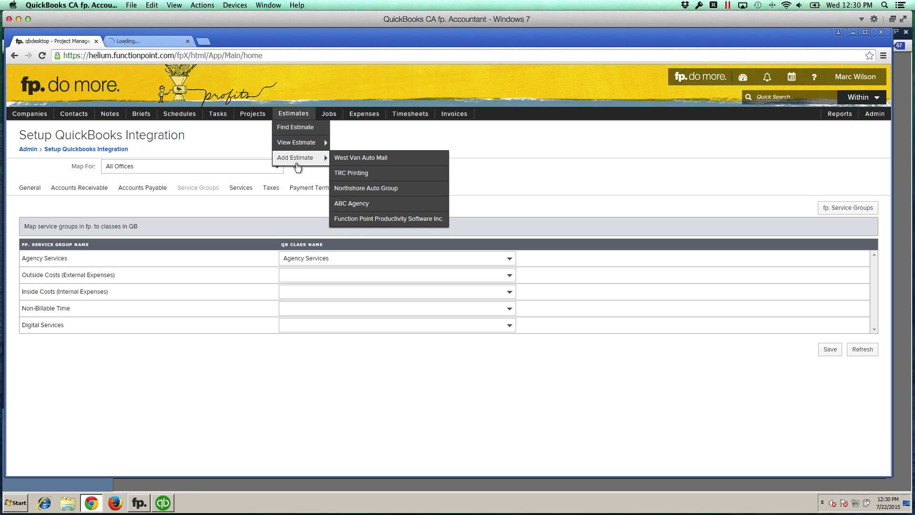
left_click(152, 40)
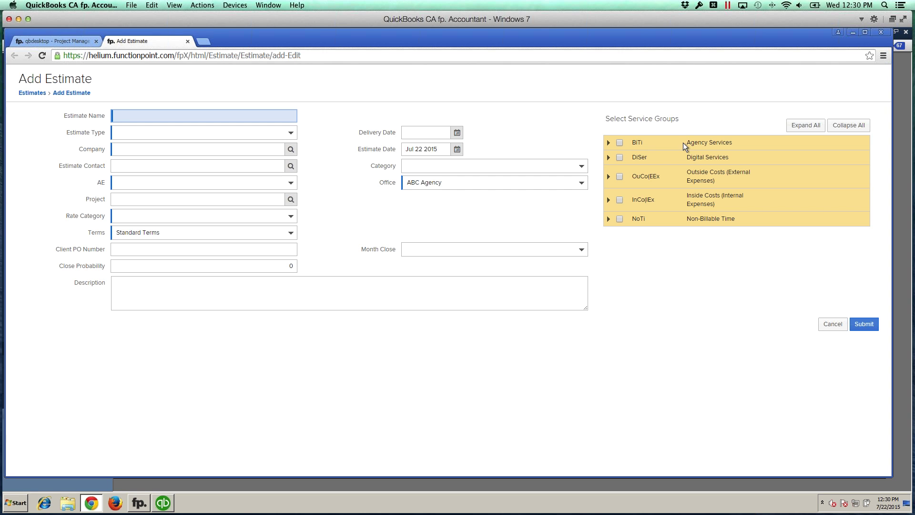
Step: Expand and collapse the Agency Services and Digital Services groups to preview their services
left_click_drag(685, 141, 724, 157)
left_click(728, 144)
left_click(724, 158)
left_click(608, 143)
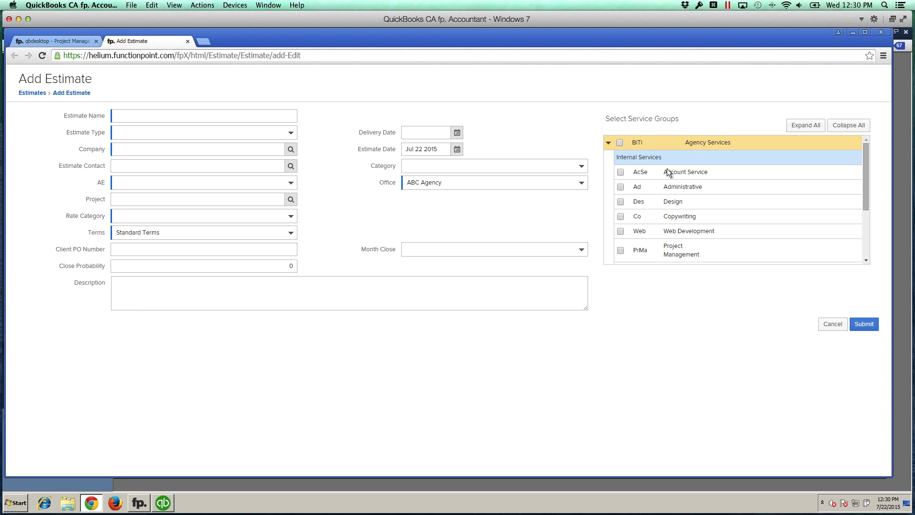
scroll(677, 173, "down", 2)
scroll(678, 173, "up", 3)
left_click(608, 143)
left_click(608, 157)
scroll(665, 186, "down", 2)
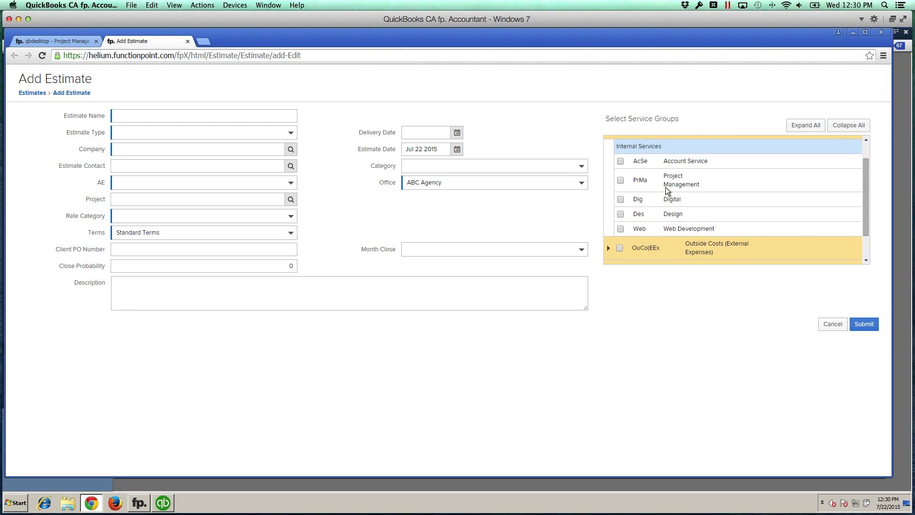
scroll(665, 187, "up", 3)
left_click(608, 157)
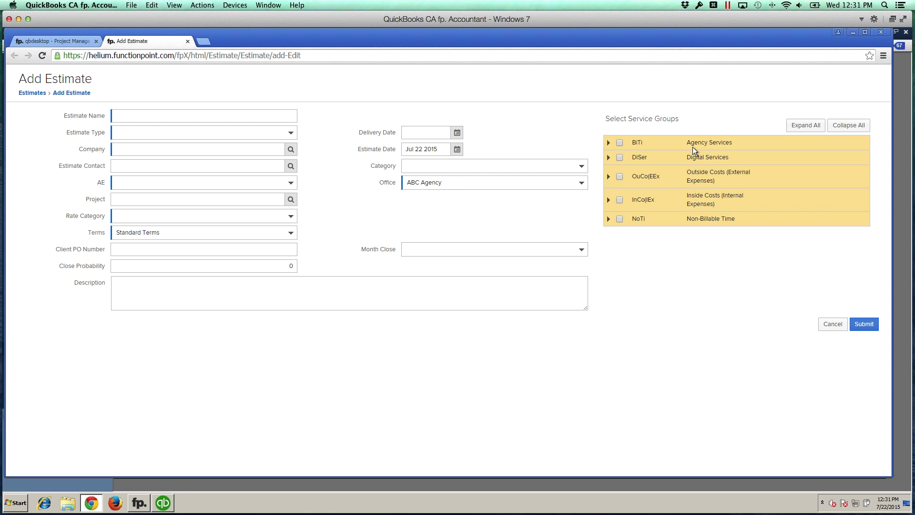
Step: Highlight the Agency Services group name on the estimate form
double_click(691, 144)
left_click(712, 139)
left_click(721, 143)
Step: Assign the Digital QuickBooks class to Digital Services, then go back to the Add Estimate form
left_click(75, 44)
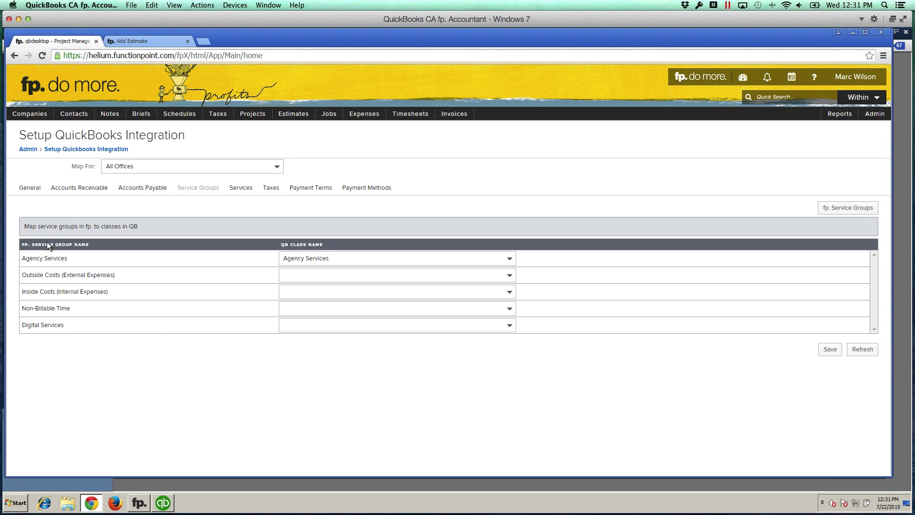
left_click(341, 256)
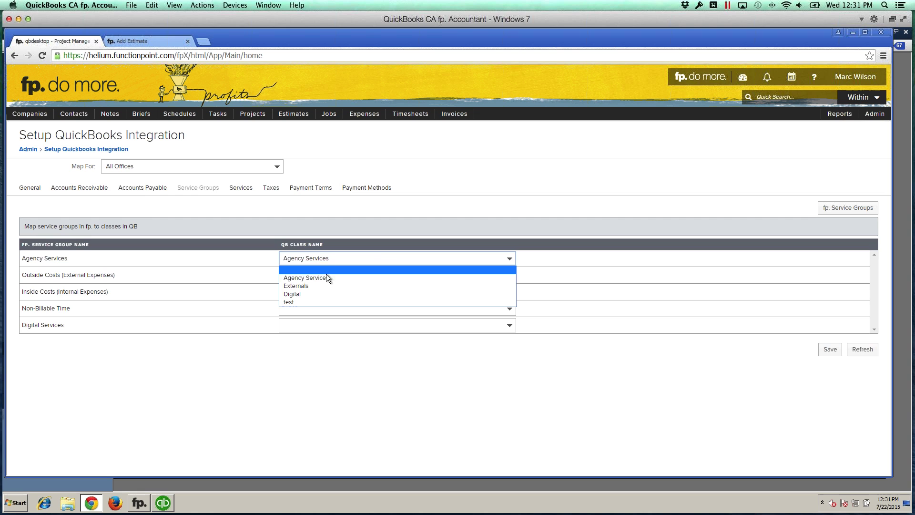
left_click(262, 272)
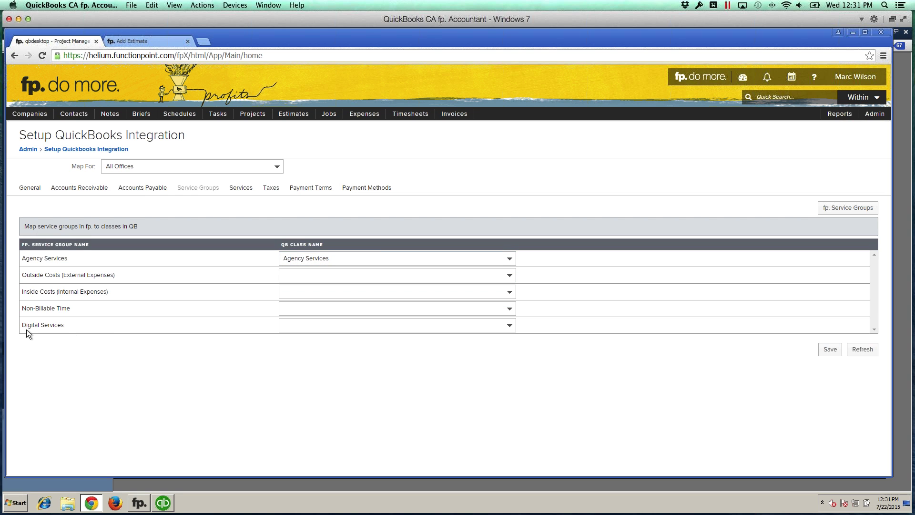
left_click_drag(36, 326, 59, 327)
left_click(58, 327)
left_click(318, 329)
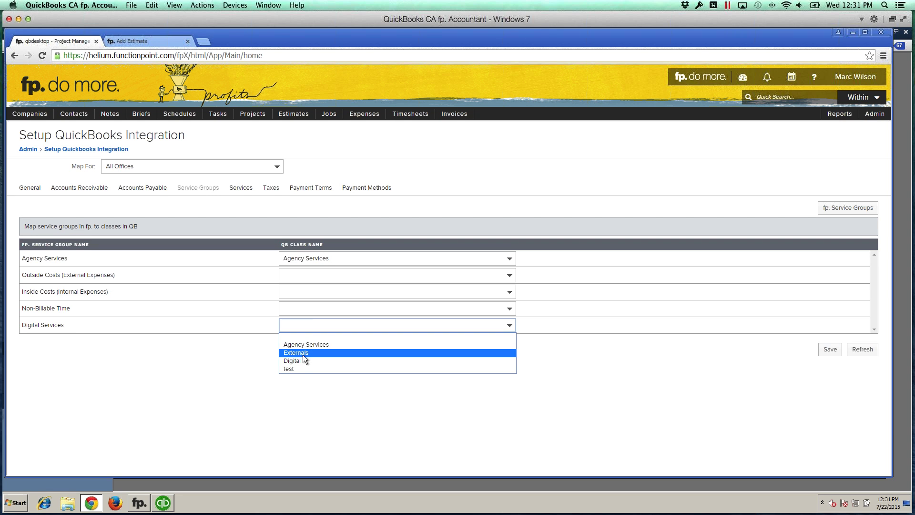
left_click(302, 352)
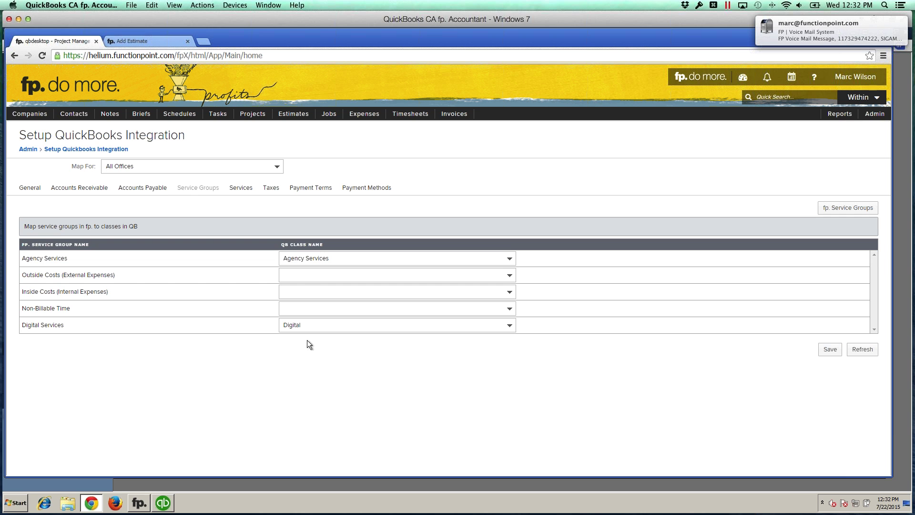
left_click(153, 38)
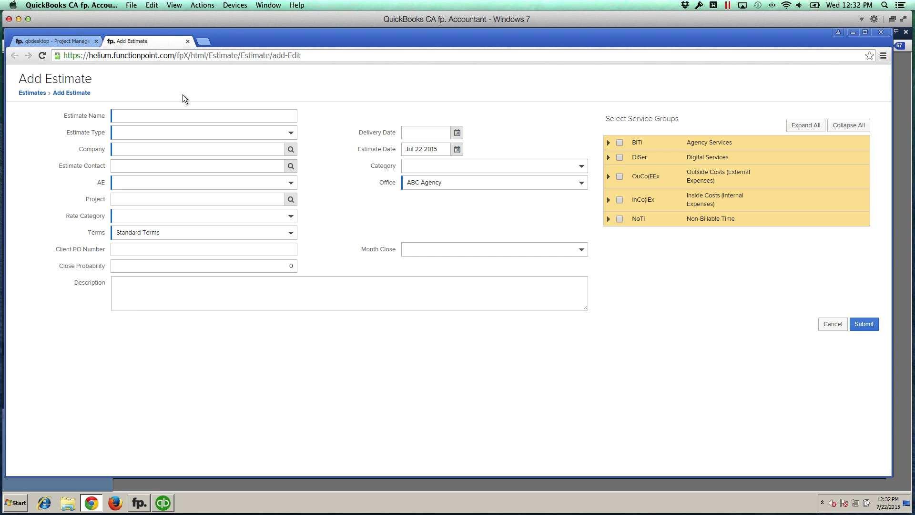
Step: Map Outside Costs to Externals and Inside Costs and Non-Billable Time to Agency Services, then save
left_click(54, 40)
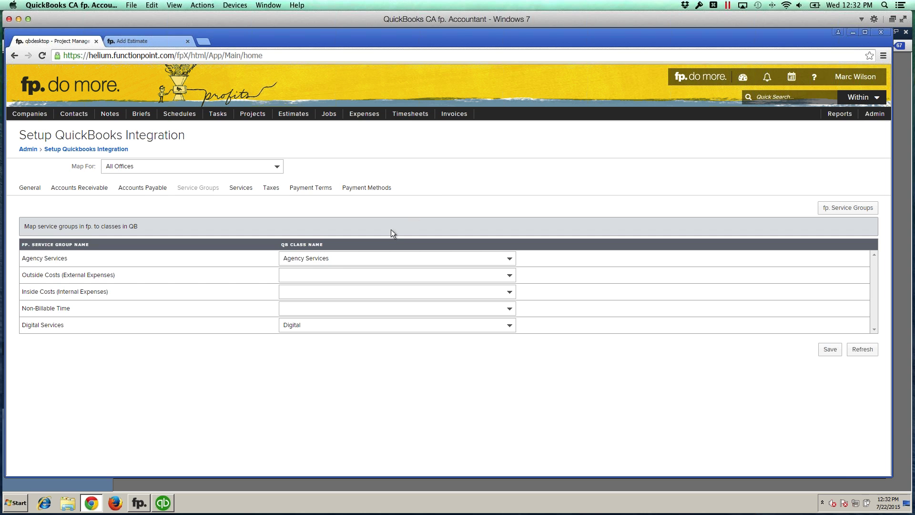
left_click(301, 275)
left_click(299, 300)
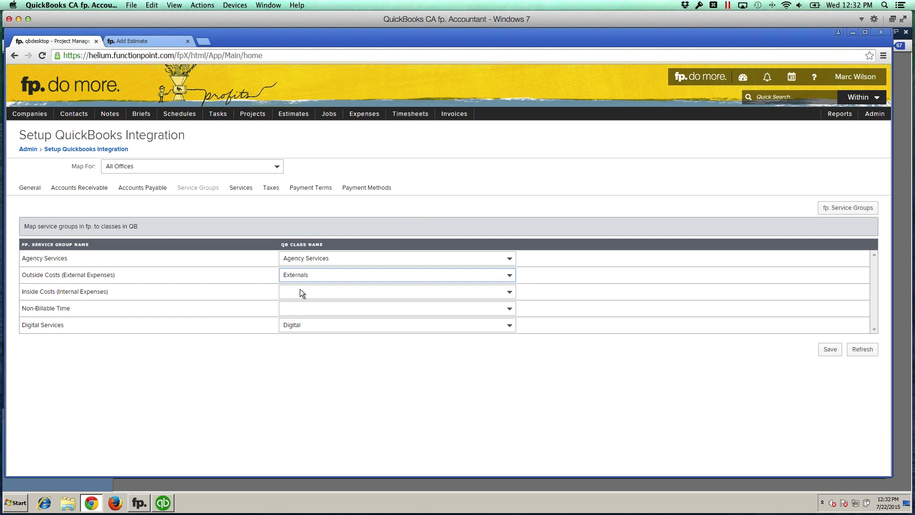
left_click(301, 290)
left_click(300, 311)
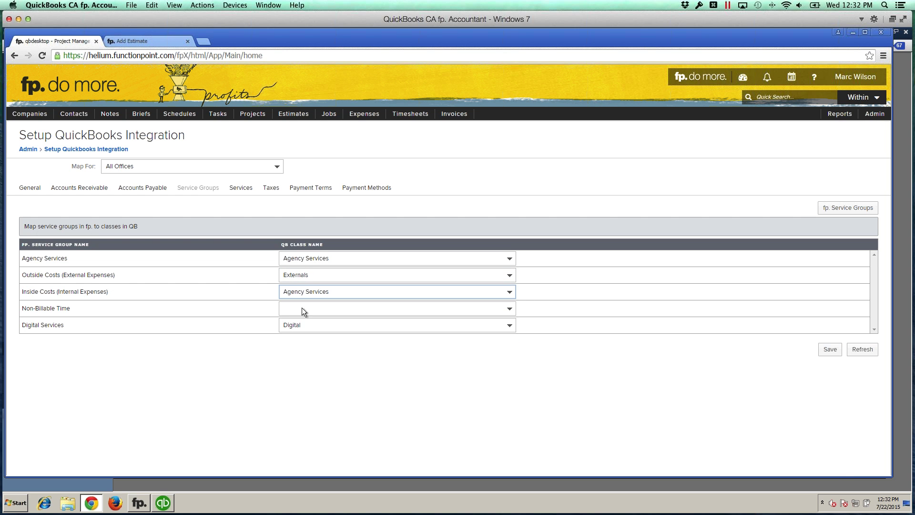
left_click(302, 308)
left_click(312, 328)
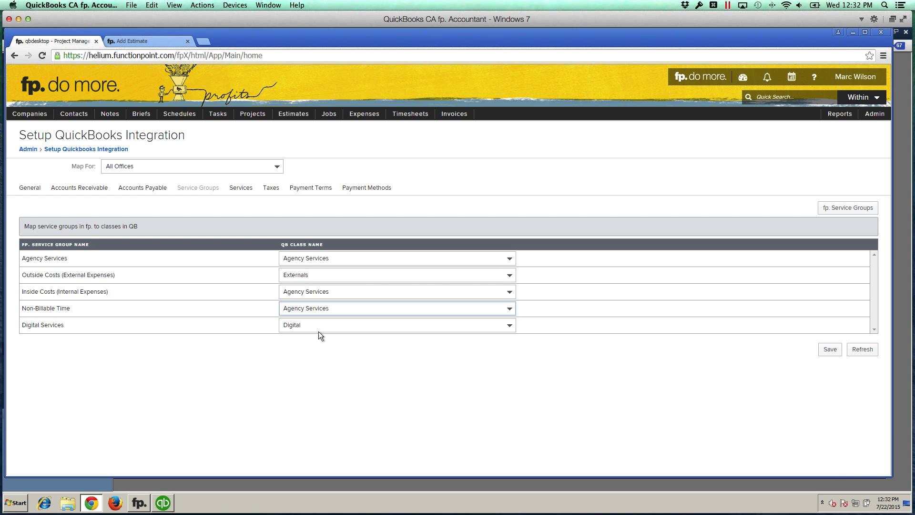
left_click(828, 354)
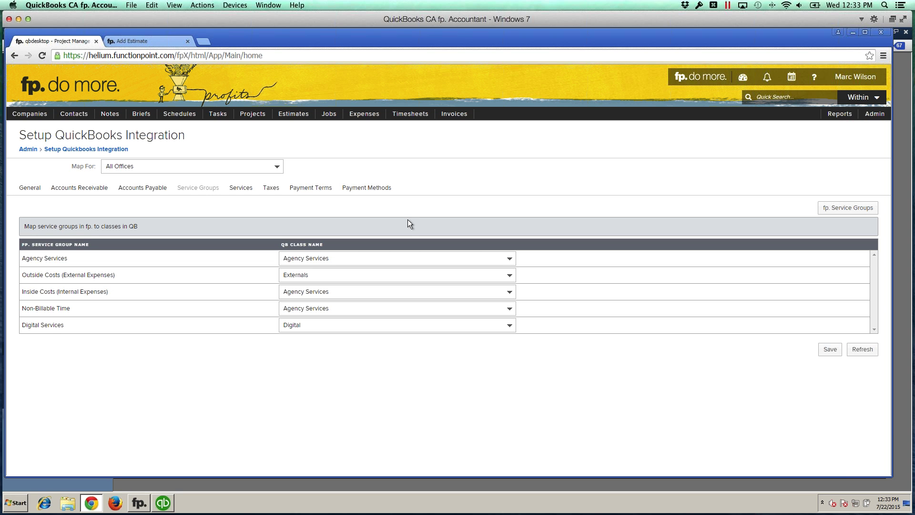
Step: Expand Agency Services on the Add Estimate form to review services such as Administrative and Copywriting
left_click(142, 40)
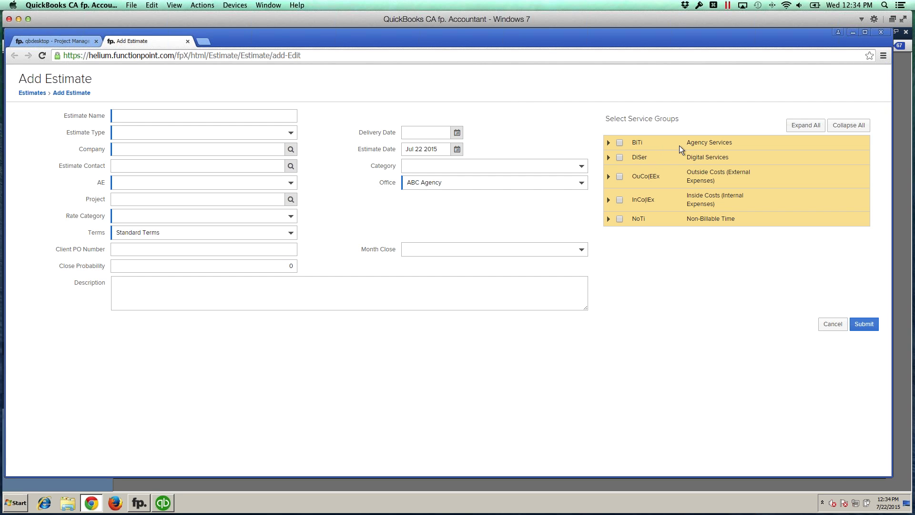
left_click_drag(679, 144, 718, 143)
left_click(608, 142)
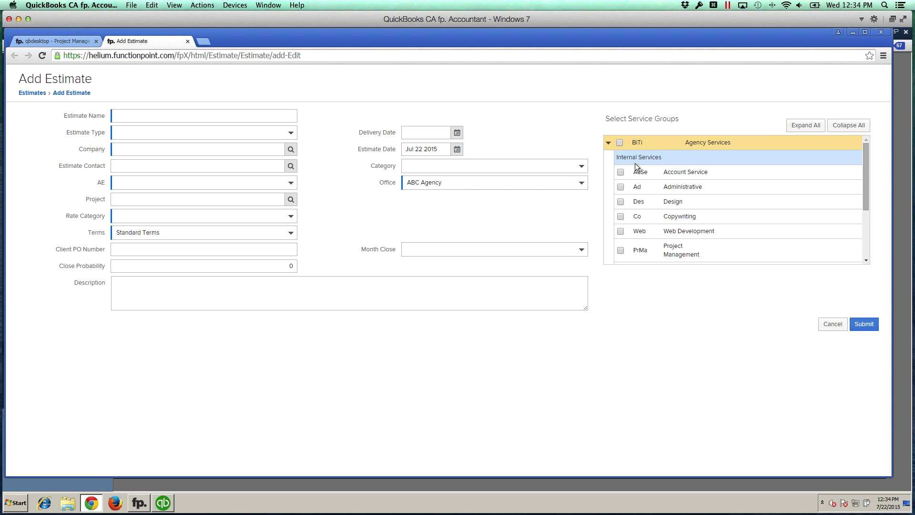
left_click_drag(701, 173, 704, 185)
left_click(704, 185)
scroll(703, 185, "down", 1)
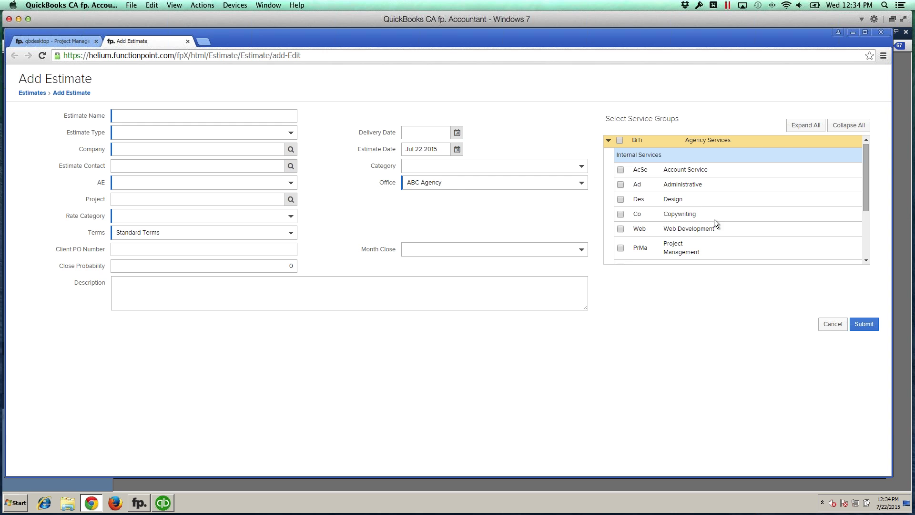
scroll(671, 208, "up", 1)
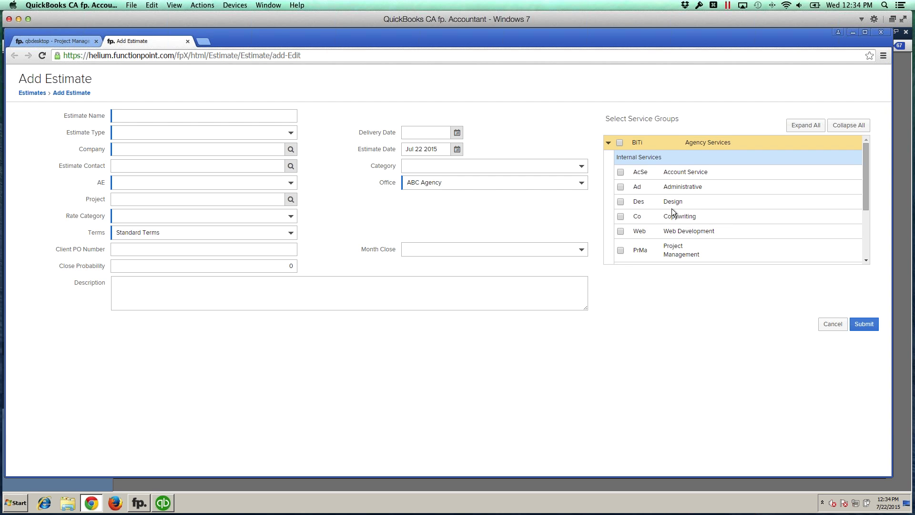
left_click(672, 203)
left_click(677, 203)
Step: Close the Add Estimate tab so only the QuickBooks integration setup page remains
left_click(64, 42)
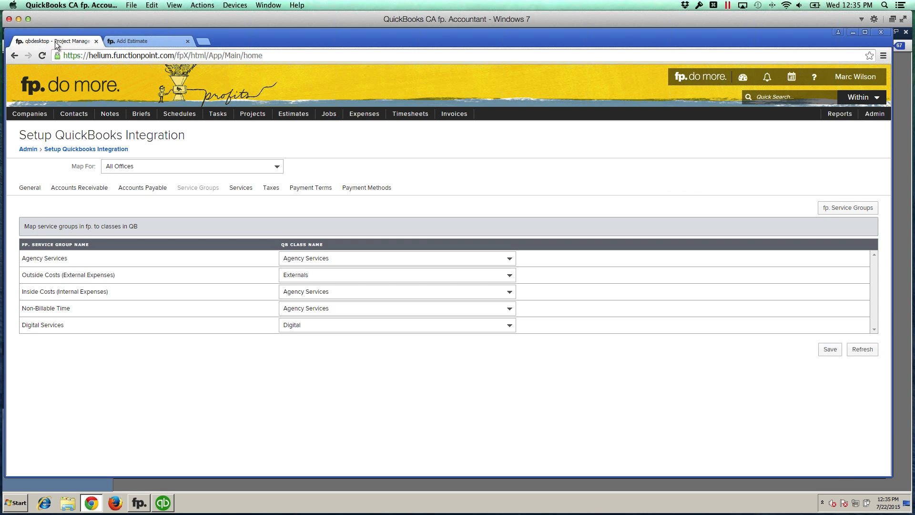
left_click(188, 42)
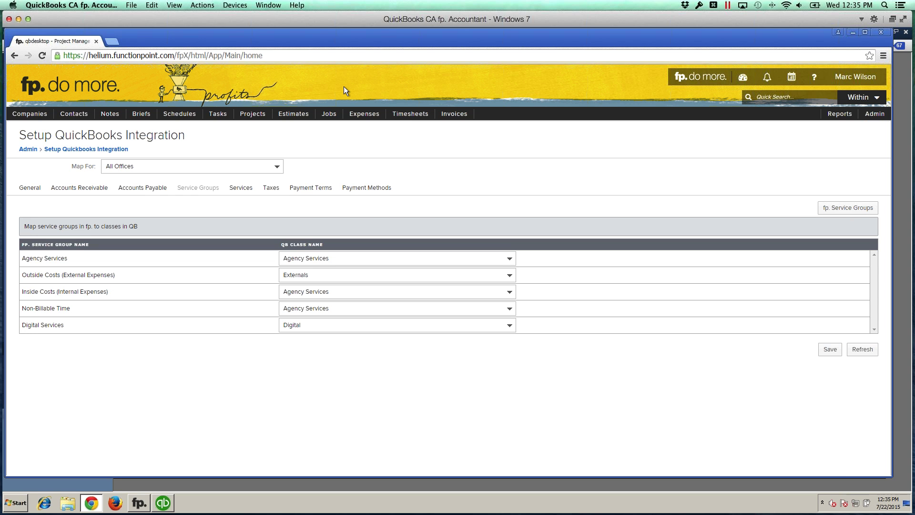
Step: Open job 1003 Fall Sales Event Webpage and Flyer and review its financials by service group
mouse_move(329, 113)
mouse_move(336, 142)
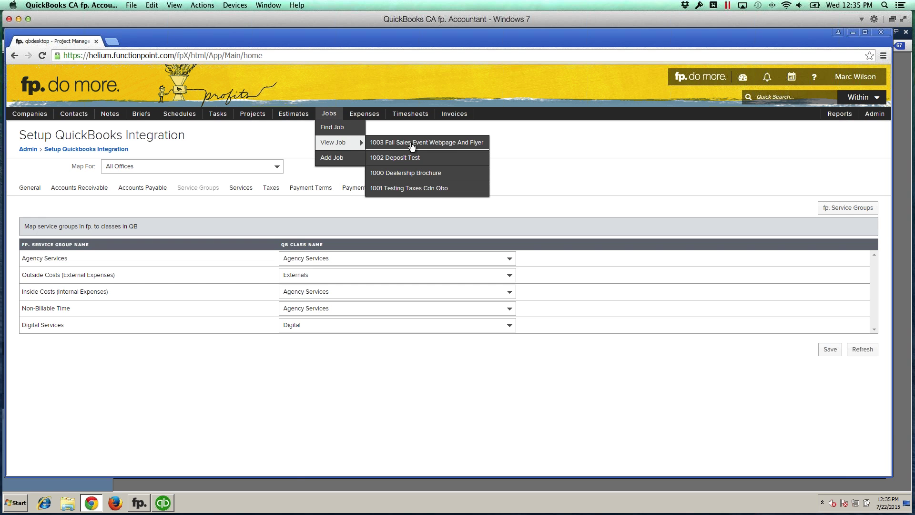
left_click(416, 142)
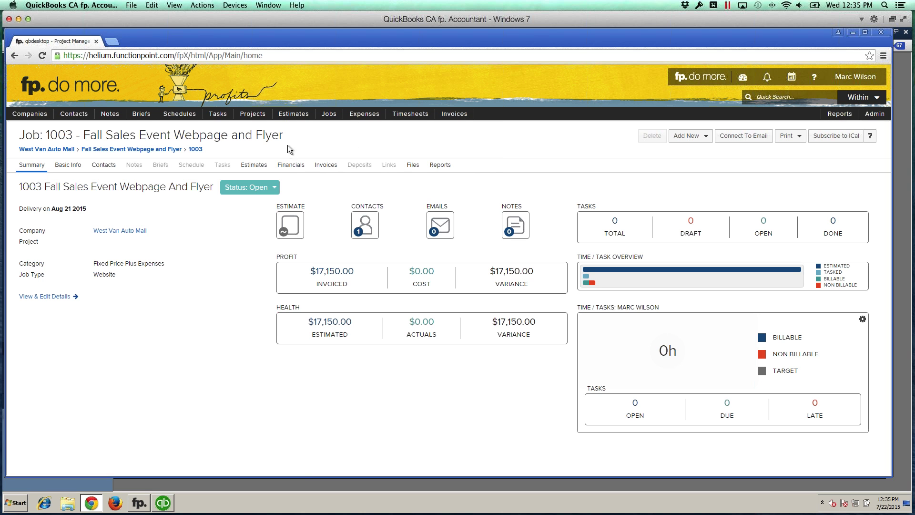
left_click(290, 165)
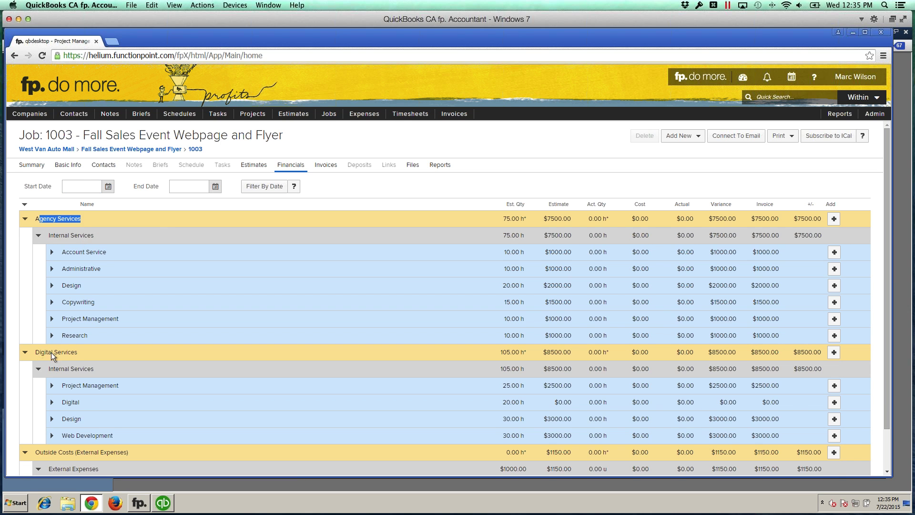
left_click(104, 453)
left_click(25, 219)
left_click(24, 236)
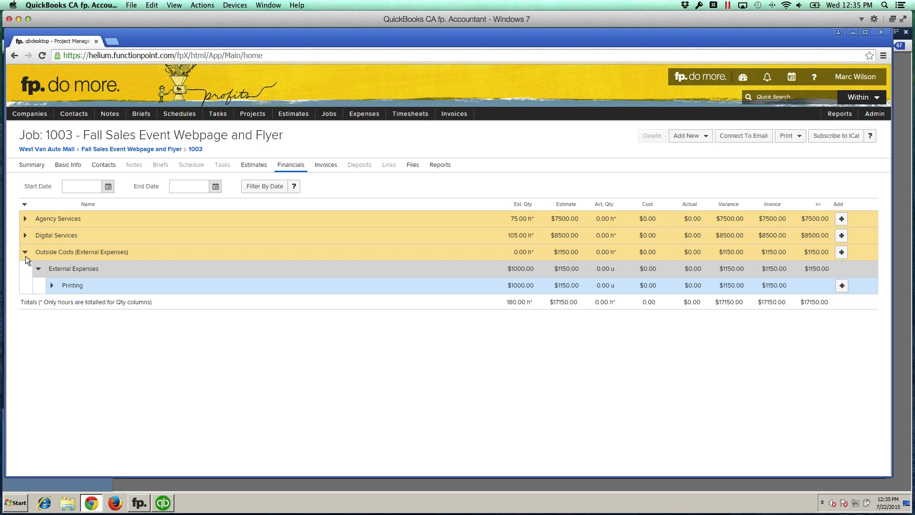
left_click(28, 254)
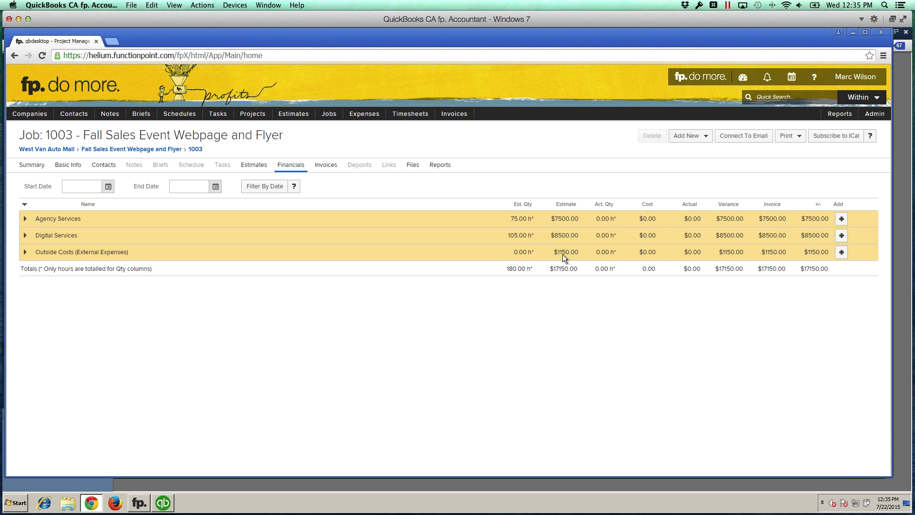
left_click(25, 253)
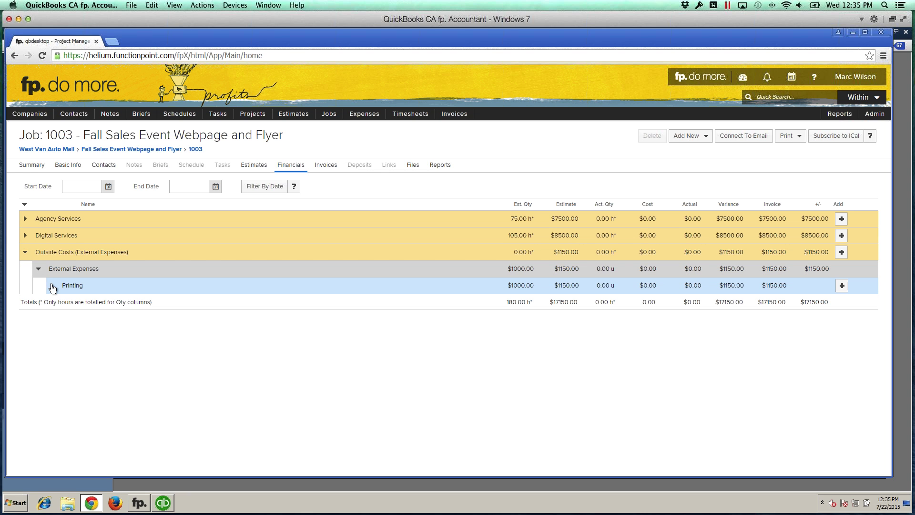
left_click(25, 251)
left_click_drag(100, 220, 101, 221)
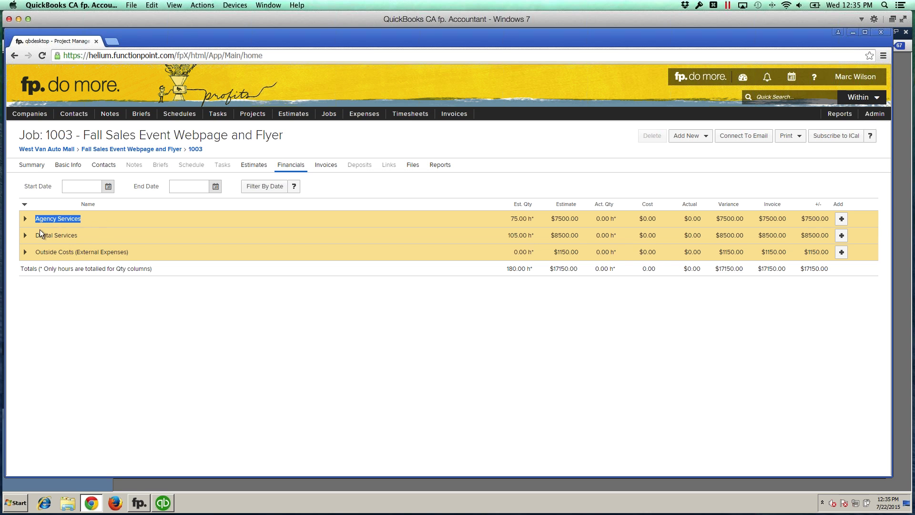
left_click(82, 236)
Step: Open the Fall Sales Event Webpage and Flyer estimate's services in edit mode
left_click(261, 172)
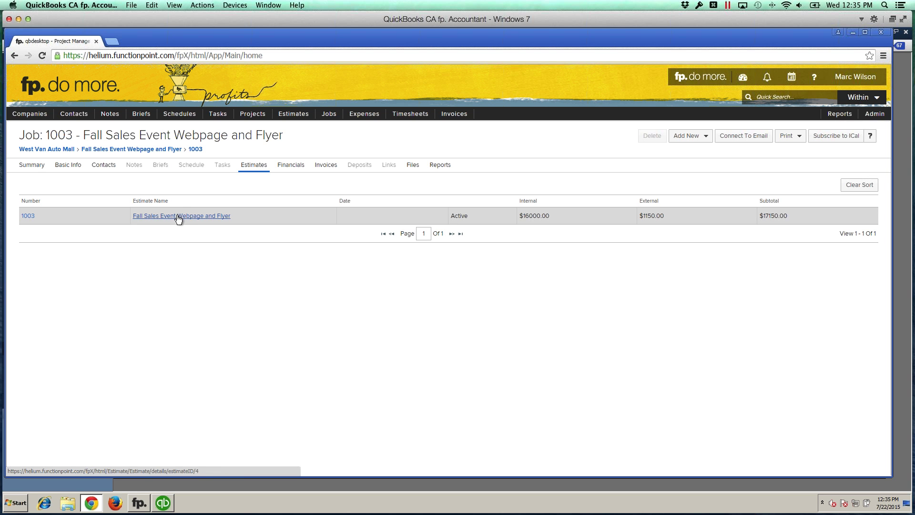
left_click(177, 215)
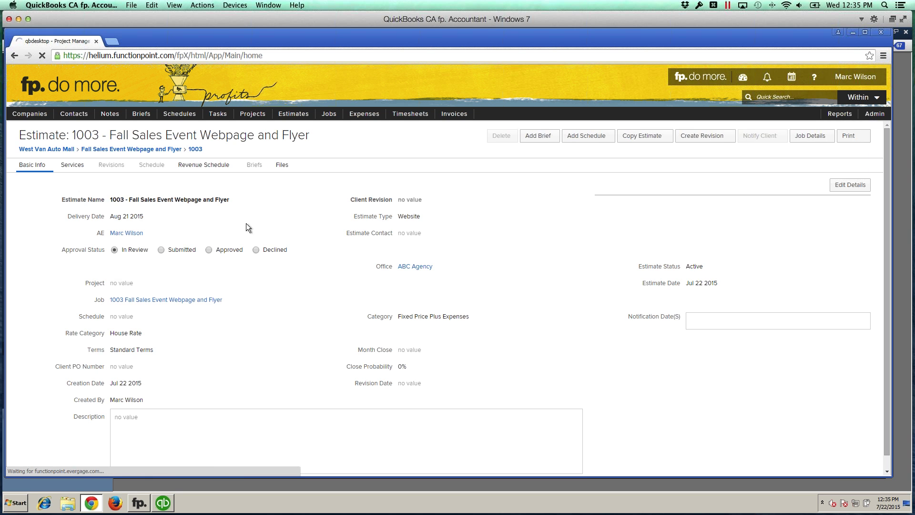
left_click(72, 165)
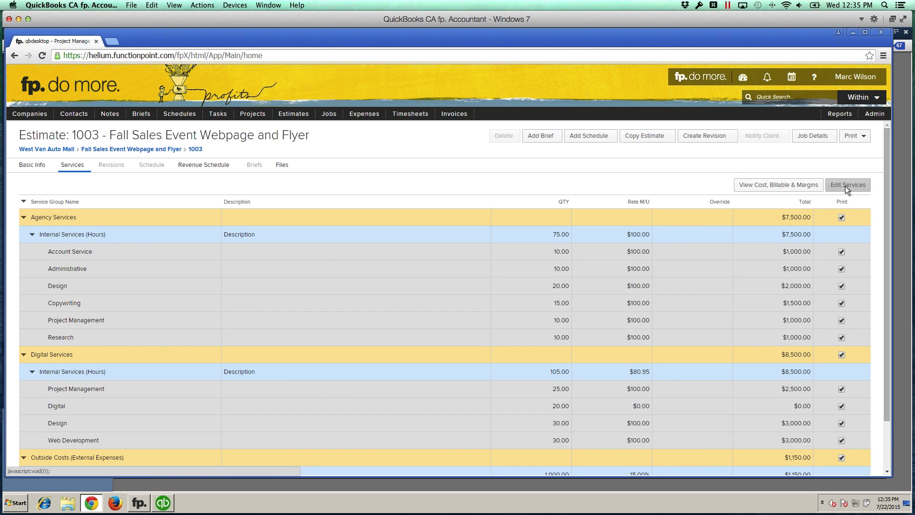
left_click(844, 185)
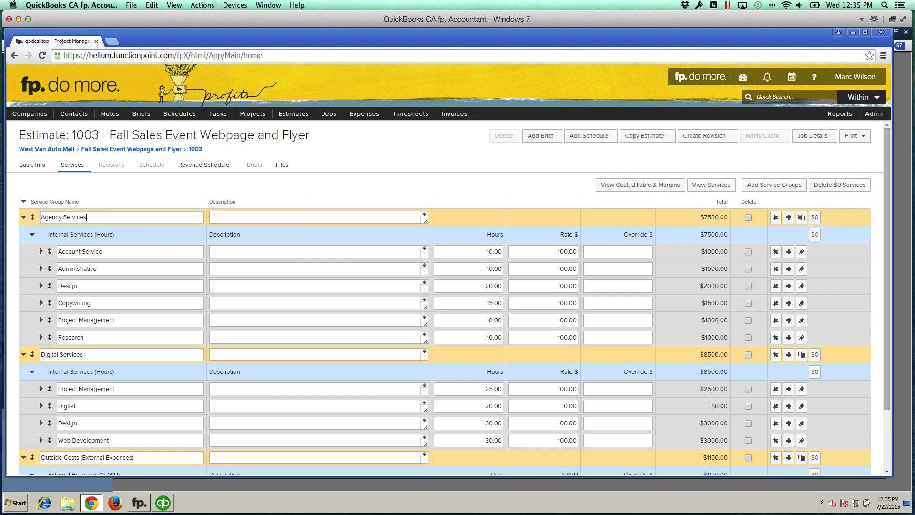
Step: Rename Agency Services to 'Flyer Design' and Digital Services to 'Webpage Design'
triple_click(70, 217)
type("Flyer Design")
left_click_drag(89, 354, 40, 355)
type("Weba")
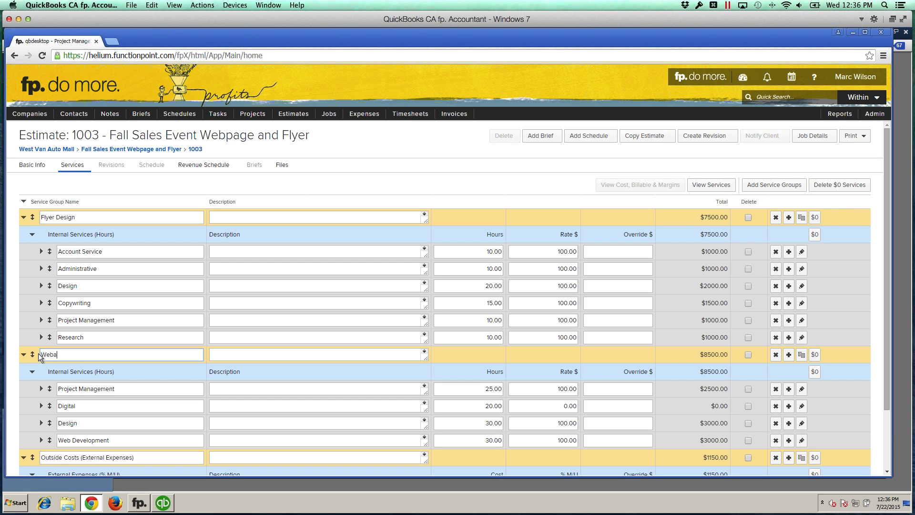
key("BackSpace")
type("page Design")
Step: Check the renamed Webpage Design group name in the estimate's services list
scroll(100, 355, "down", 1)
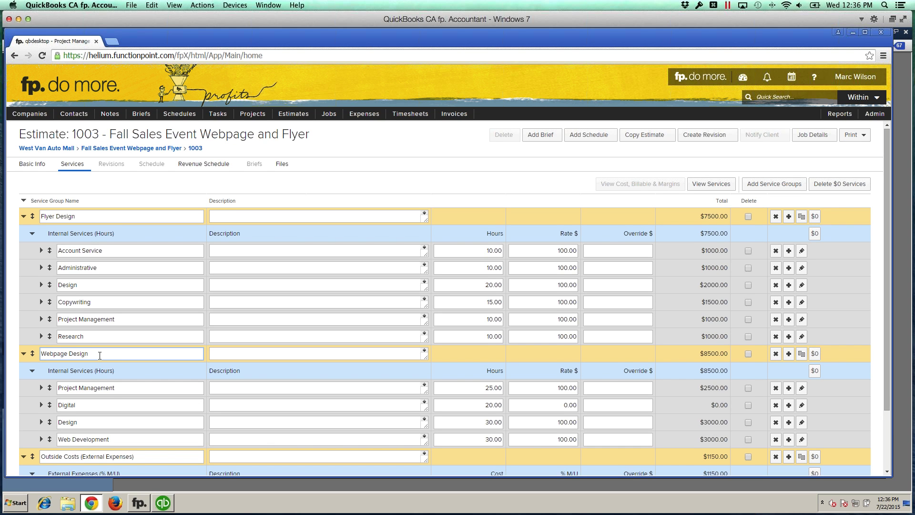
scroll(100, 356, "down", 1)
left_click_drag(99, 355, 39, 351)
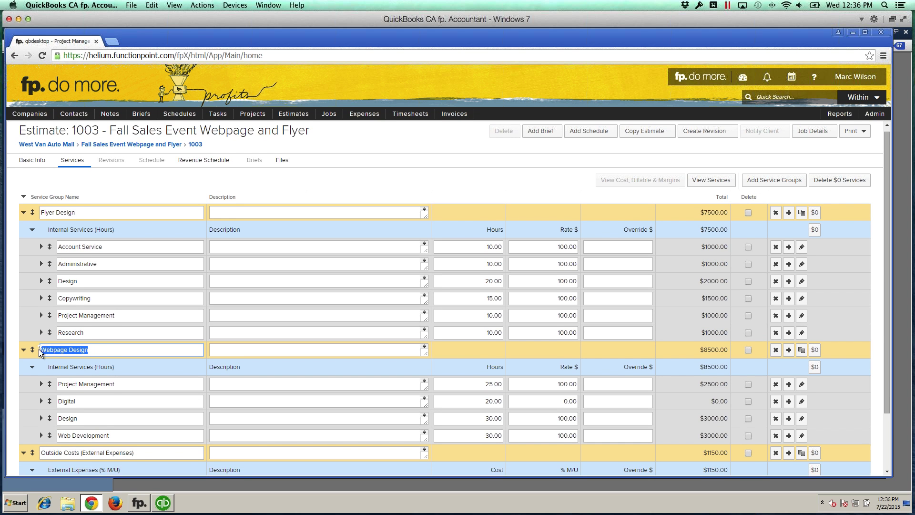
left_click(107, 351)
scroll(108, 352, "up", 1)
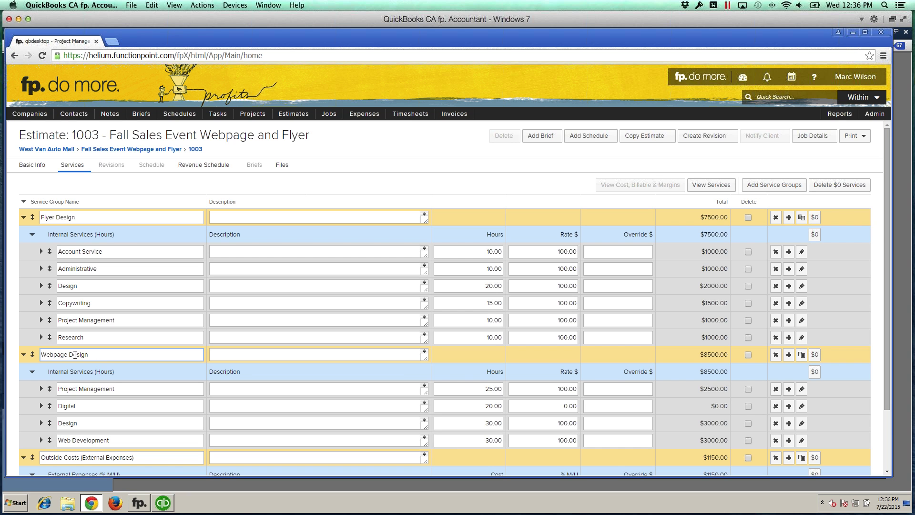
left_click_drag(88, 354, 41, 354)
left_click(85, 355)
left_click_drag(96, 354, 39, 355)
left_click(113, 356)
left_click_drag(101, 354, 39, 355)
left_click(118, 357)
Step: Show job 1003's financials with Agency and Digital Services collapsed, exposing the Printing line
mouse_move(332, 118)
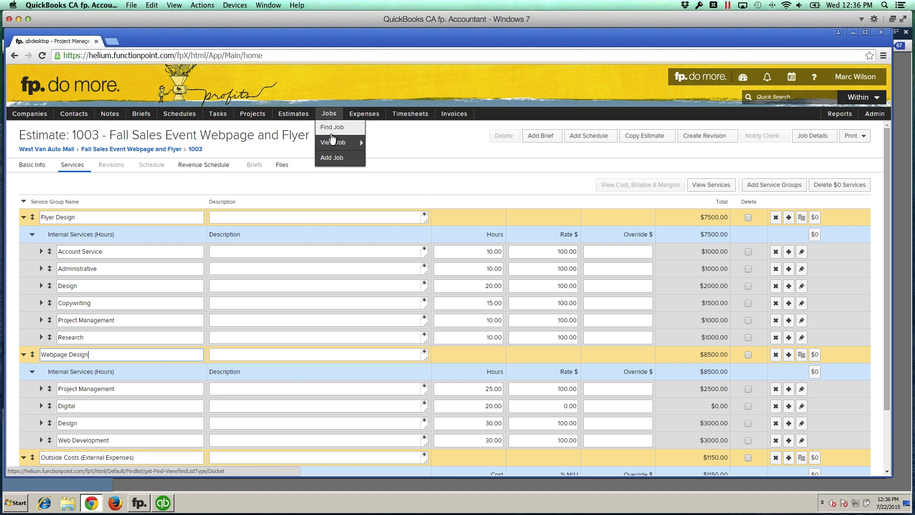
mouse_move(334, 142)
left_click(383, 142)
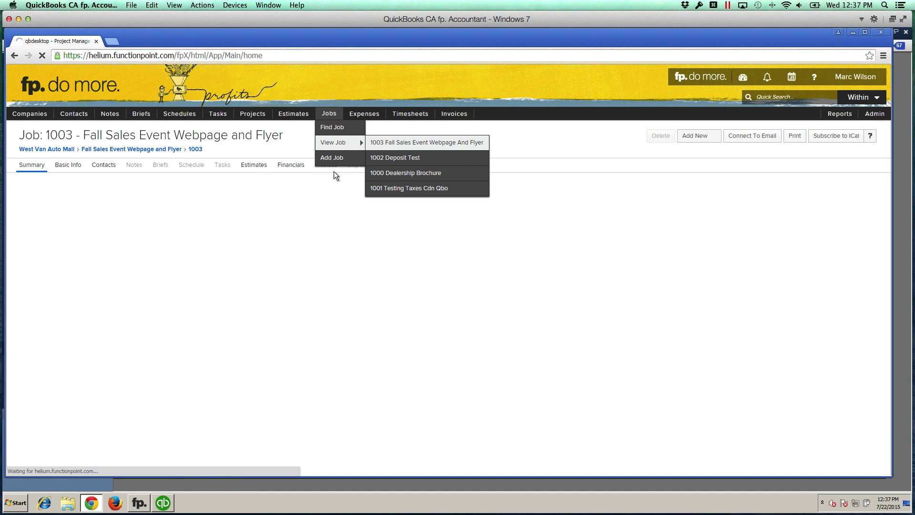
left_click(252, 164)
left_click(291, 165)
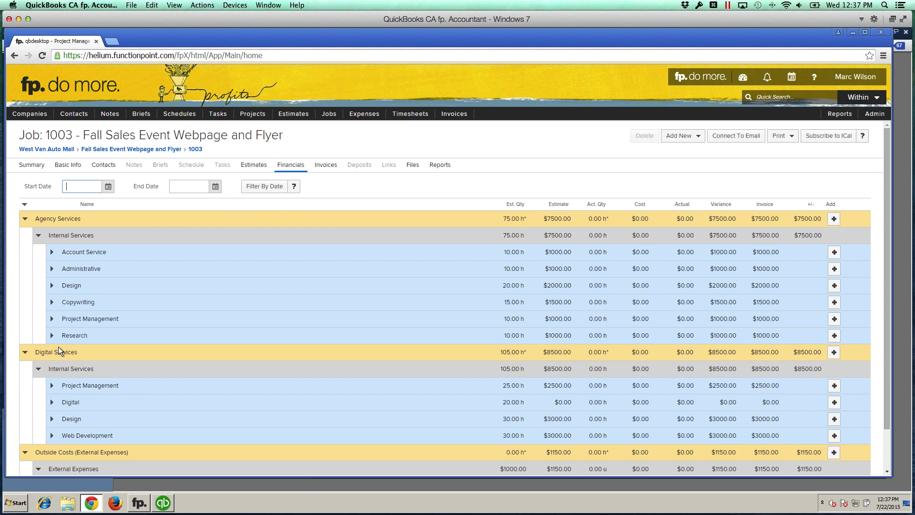
left_click(25, 220)
left_click(25, 235)
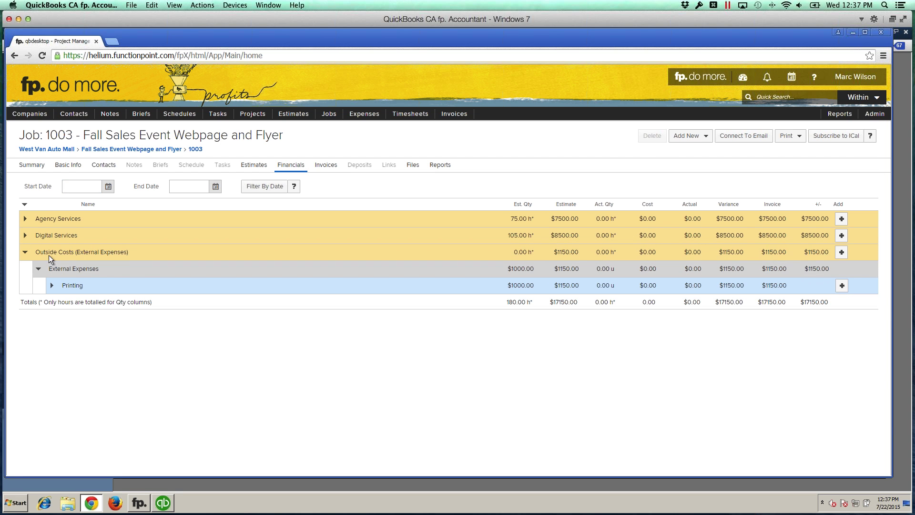
left_click(78, 285)
mouse_move(365, 115)
Step: Start a Printing-line expense with supplier TRC Printing and the supplier invoice reference number
left_click(840, 285)
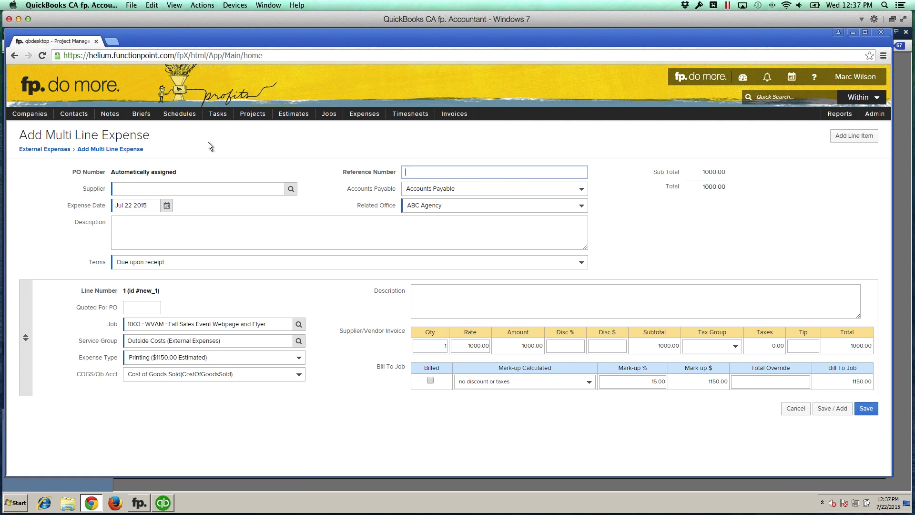
left_click(163, 187)
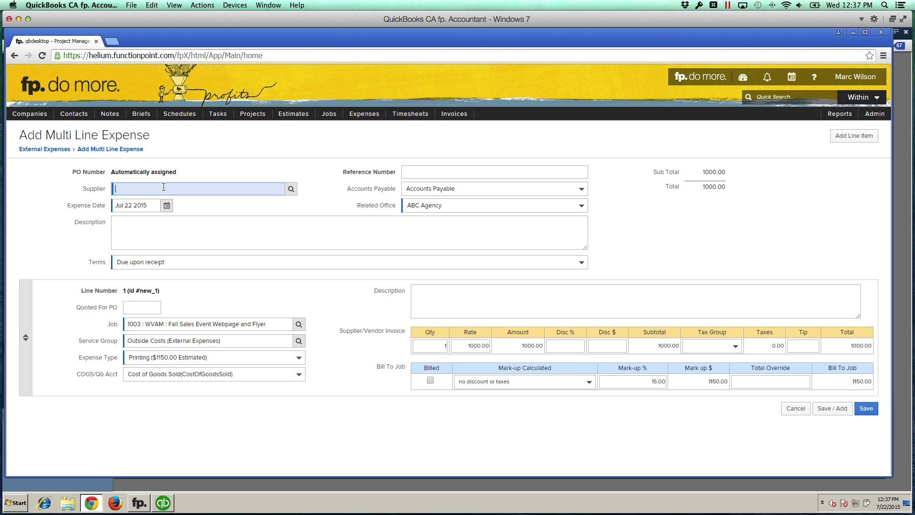
type("trc")
key("Tab")
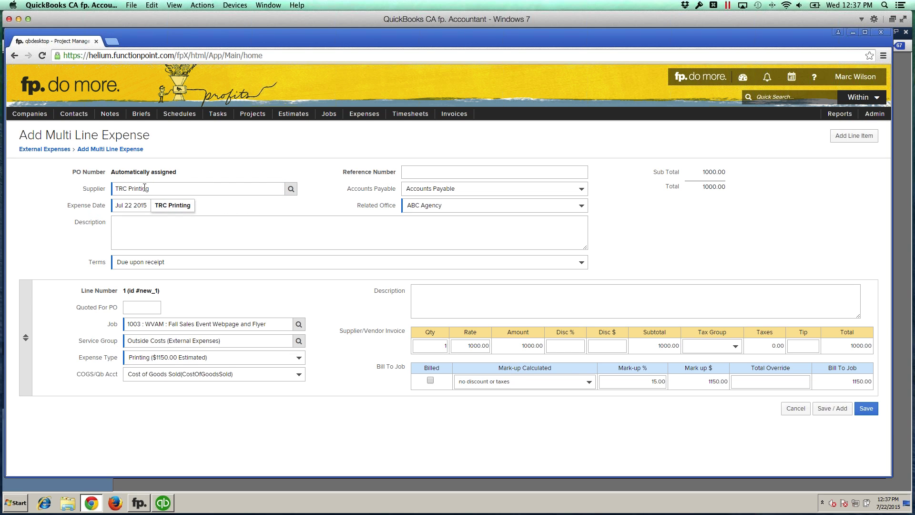
left_click(452, 174)
type("In")
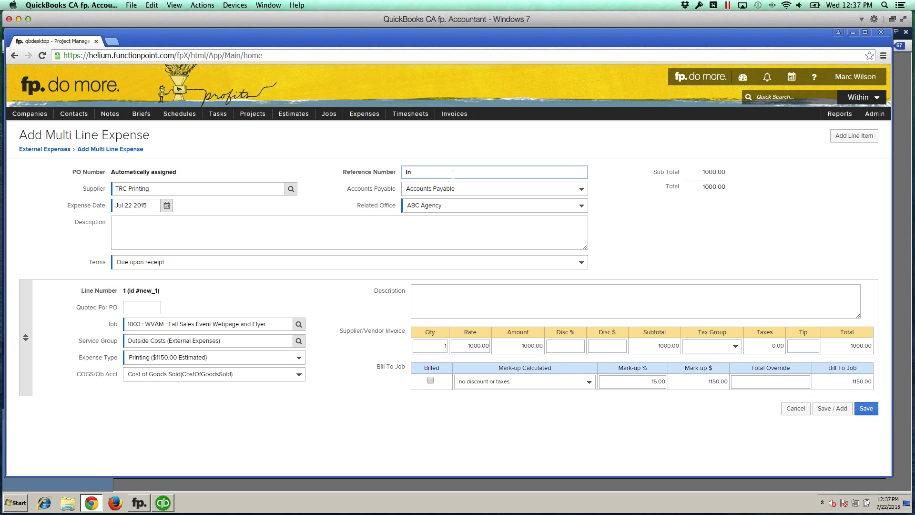
type("v55")
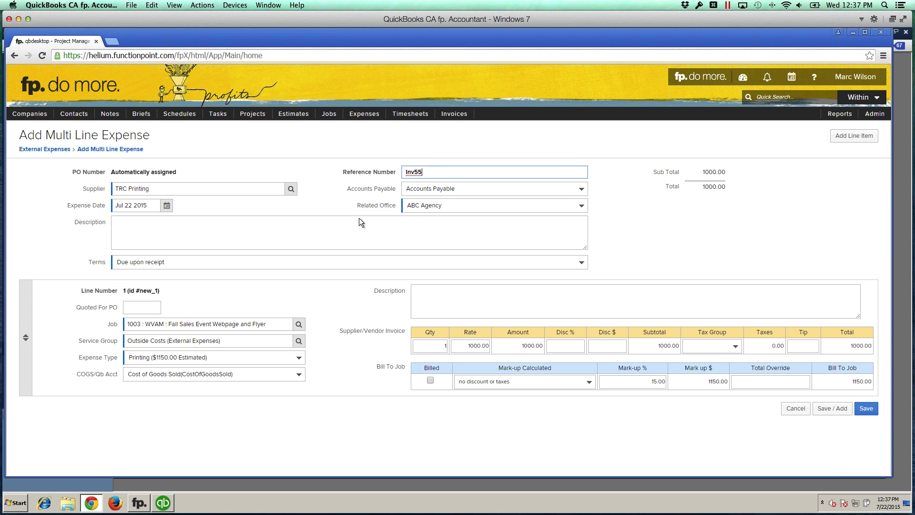
left_click(263, 230)
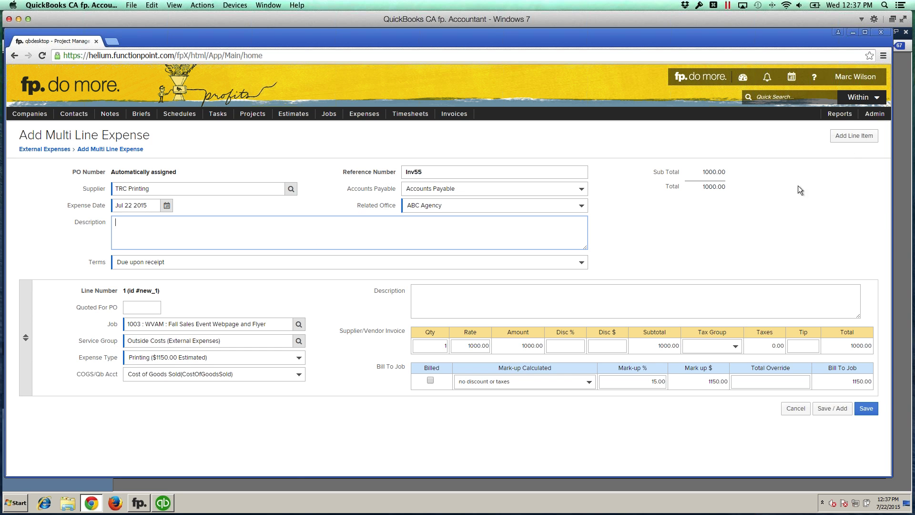
Step: Add and remove an extra line item, then enter the description 'Is the memo description. Hi memo'
left_click(851, 137)
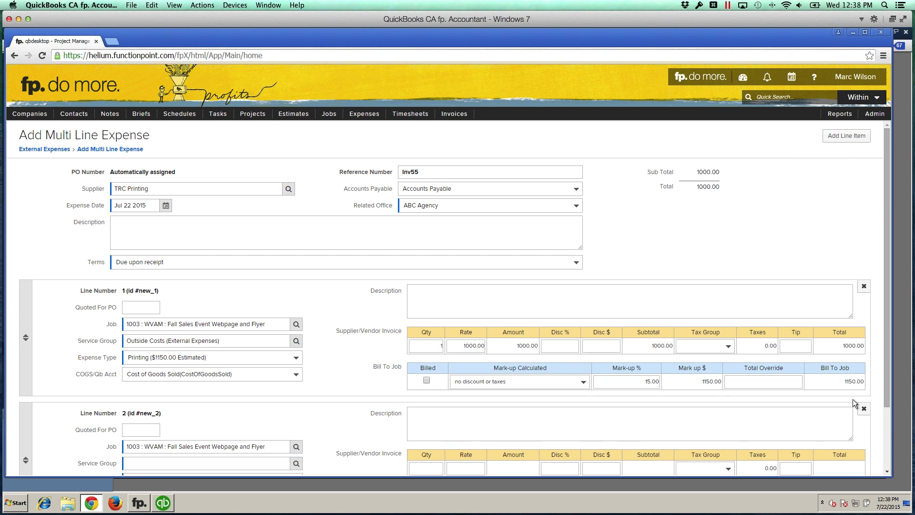
left_click(863, 409)
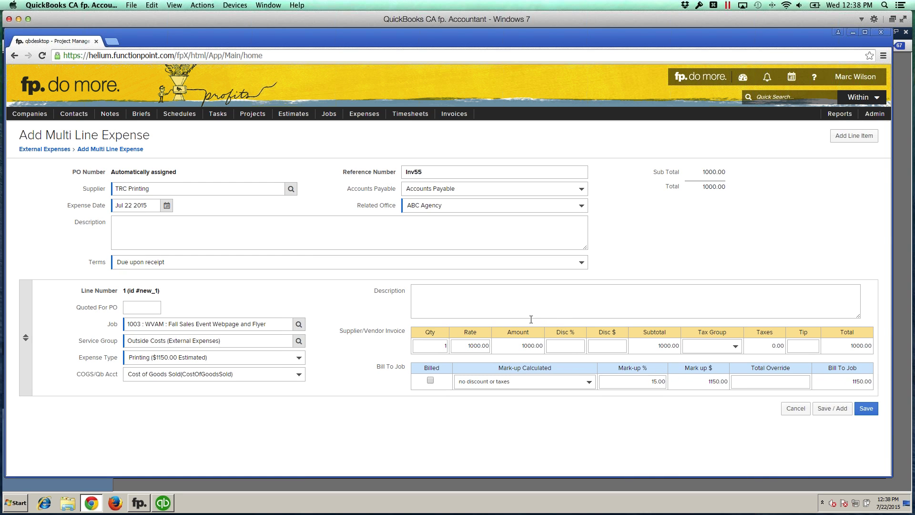
left_click(227, 223)
type("Is")
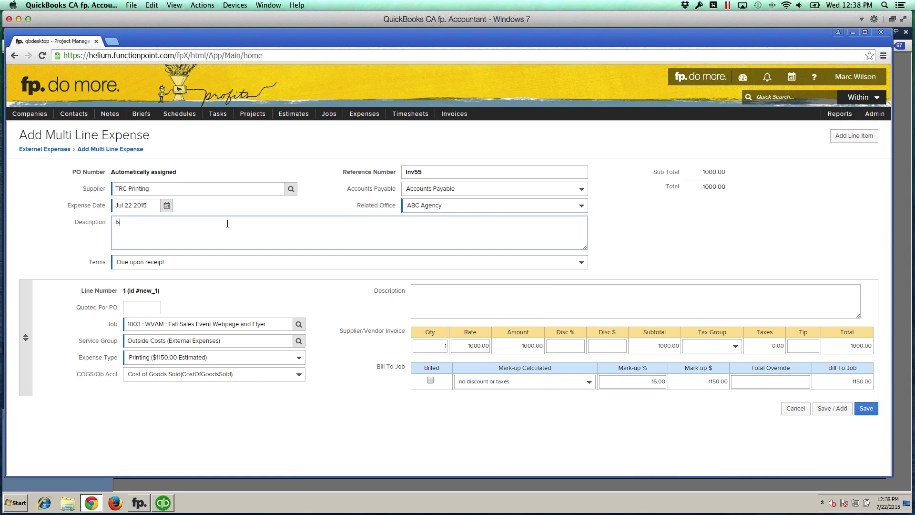
type(" the memo description. Hi memo.")
left_click_drag(211, 222, 104, 223)
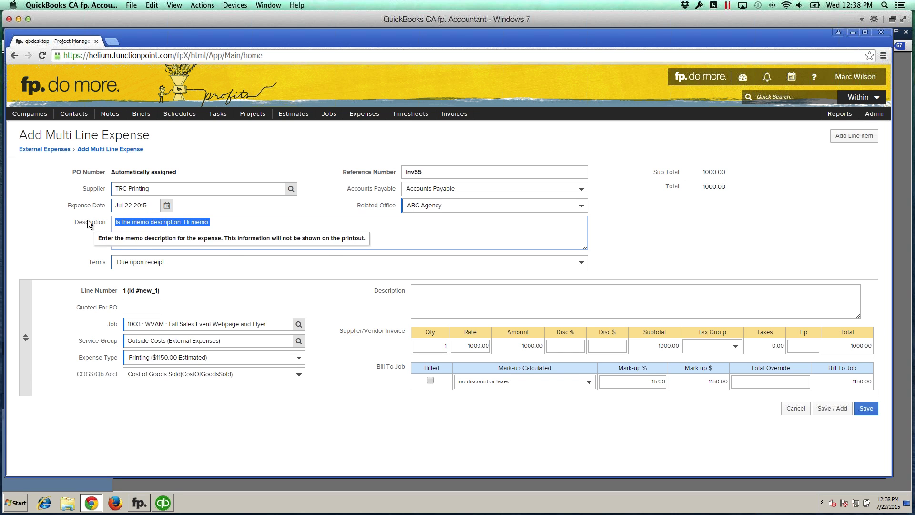
left_click(107, 226)
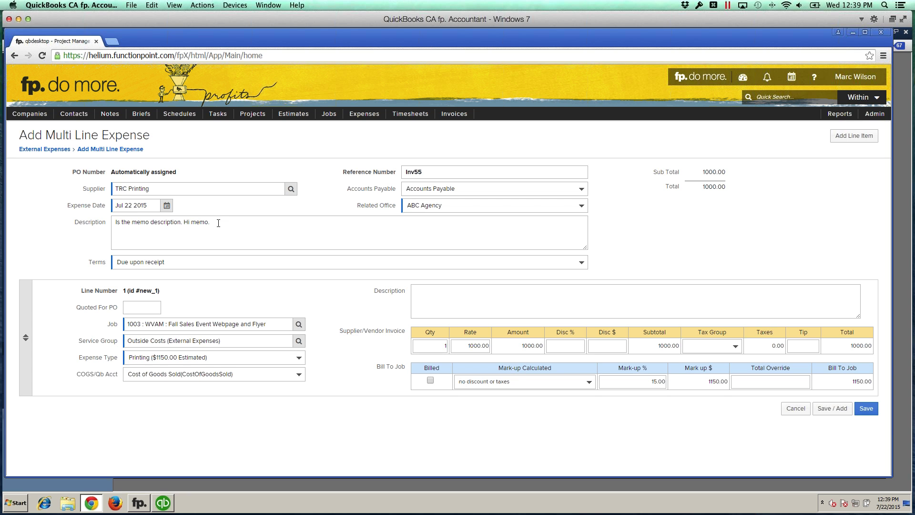
left_click(219, 223)
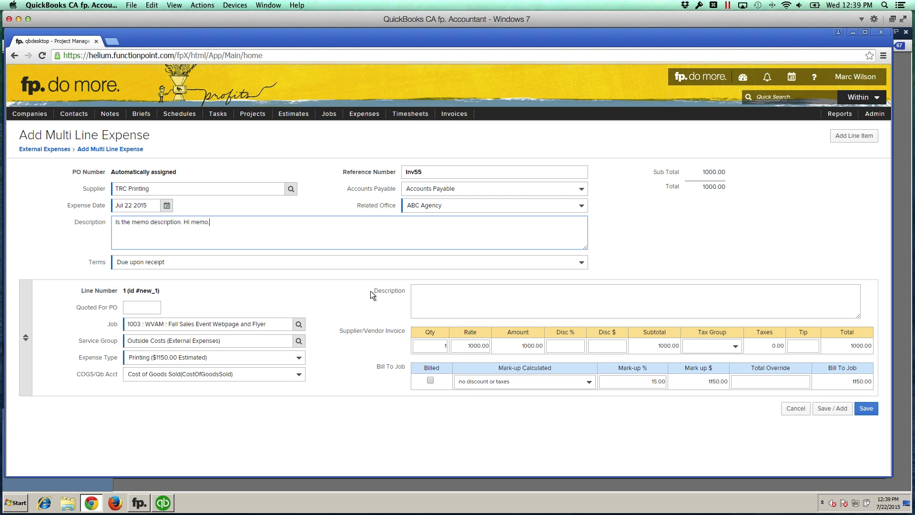
Step: Describe the expense line as 'The specific description of the expense. Hi expense.' with quantity 1000 at rate 1
left_click(453, 292)
type("The spec")
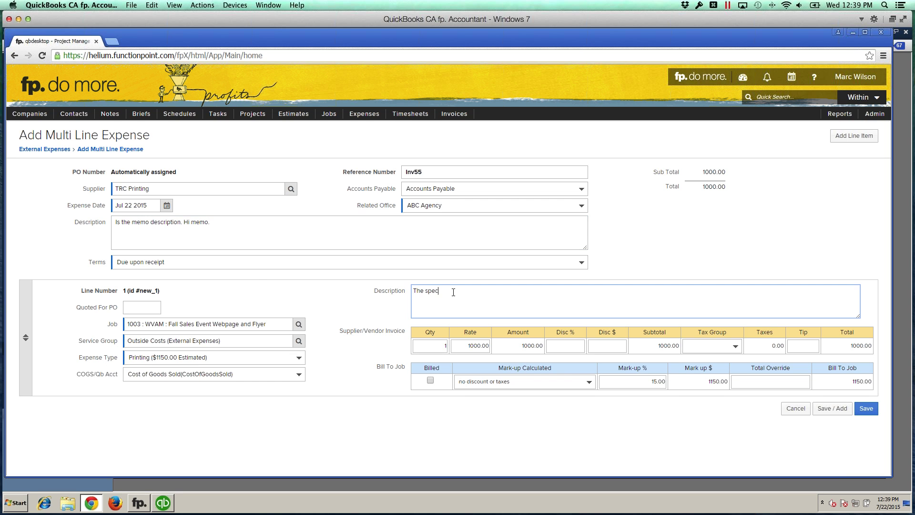
type("ific description of the expense. Hi expense.")
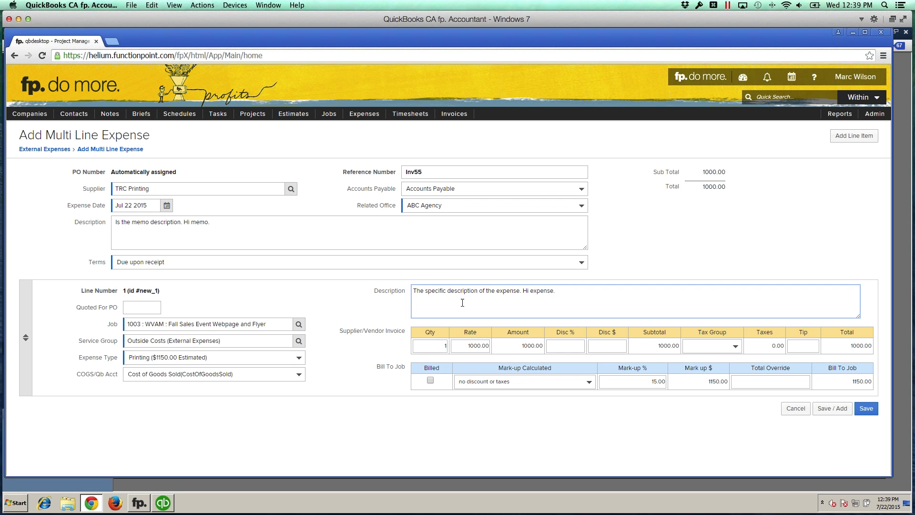
left_click(466, 346)
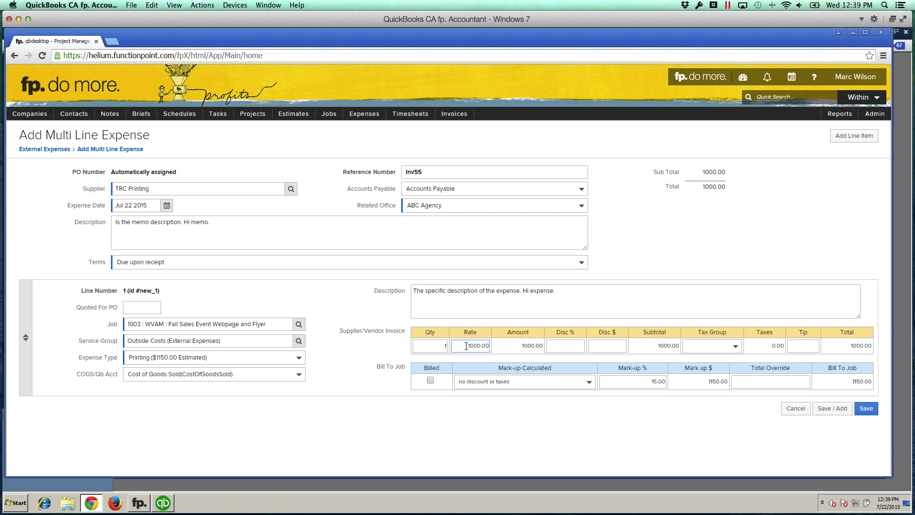
left_click(437, 345)
type("0000")
left_click(471, 346)
type("1")
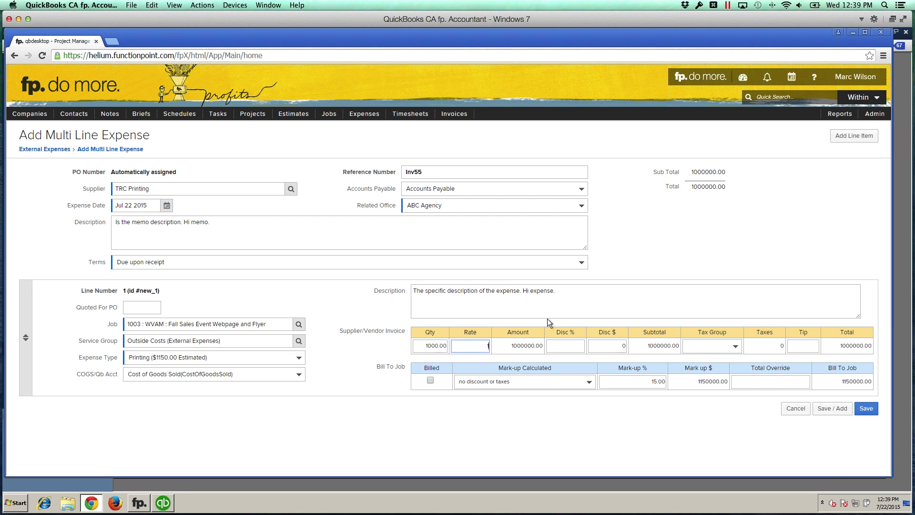
left_click(561, 305)
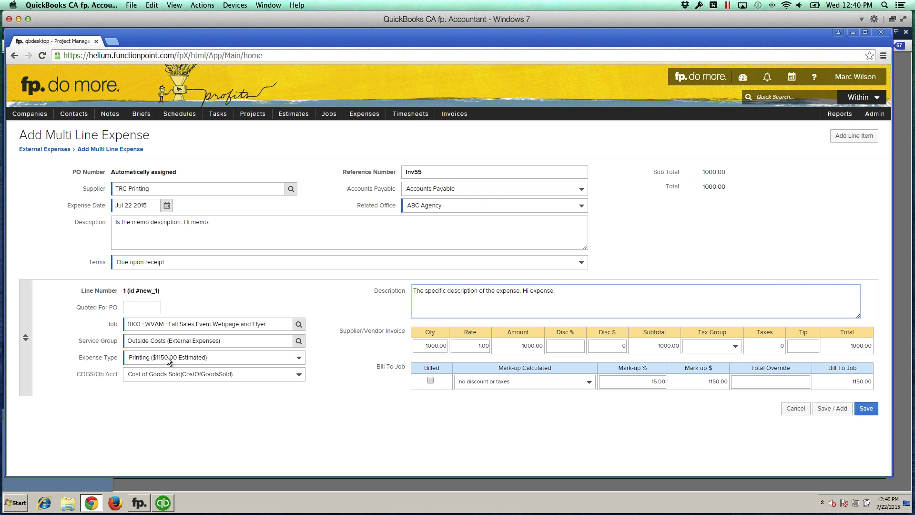
left_click(186, 373)
left_click(188, 402)
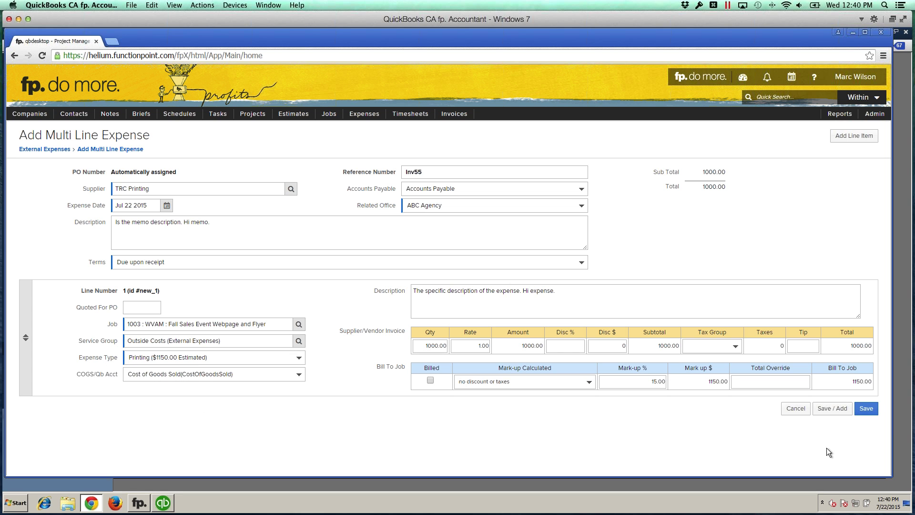
Step: Save the expense as PO # 4 (Ref # Inv55) and post it for syncing
left_click(871, 407)
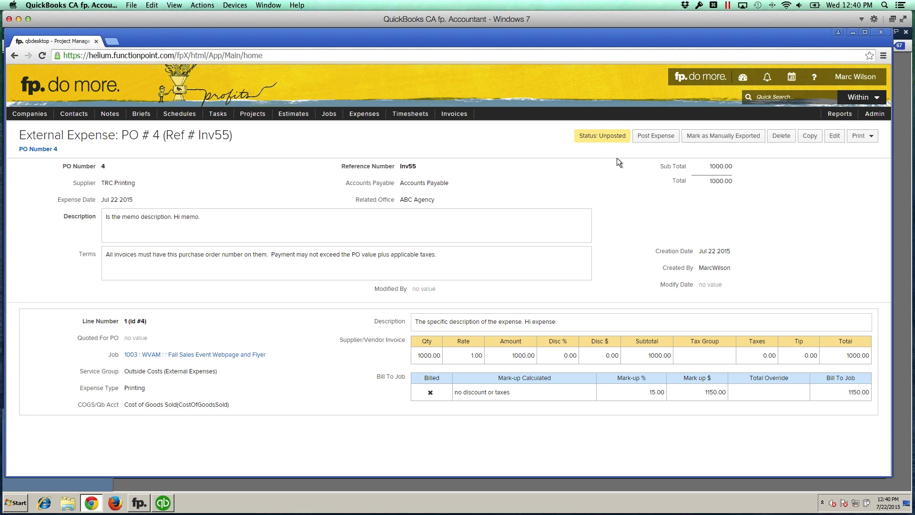
left_click(644, 137)
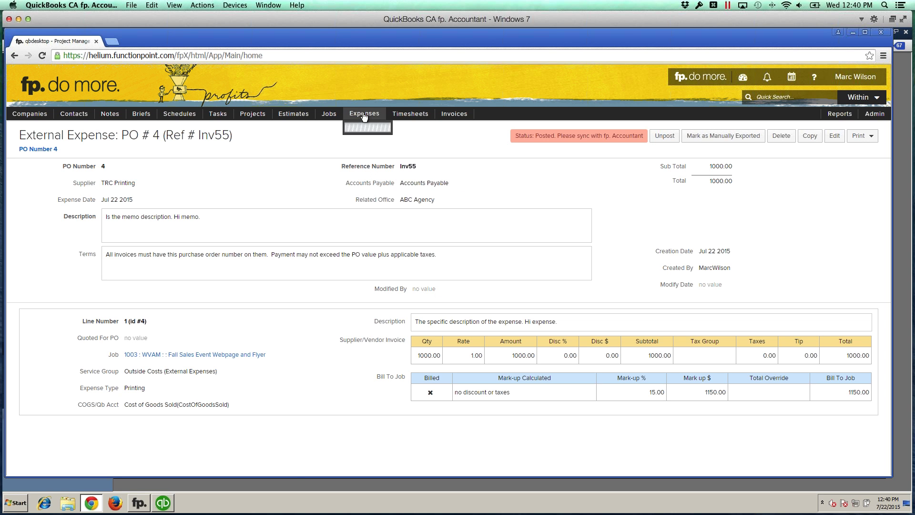
mouse_move(364, 114)
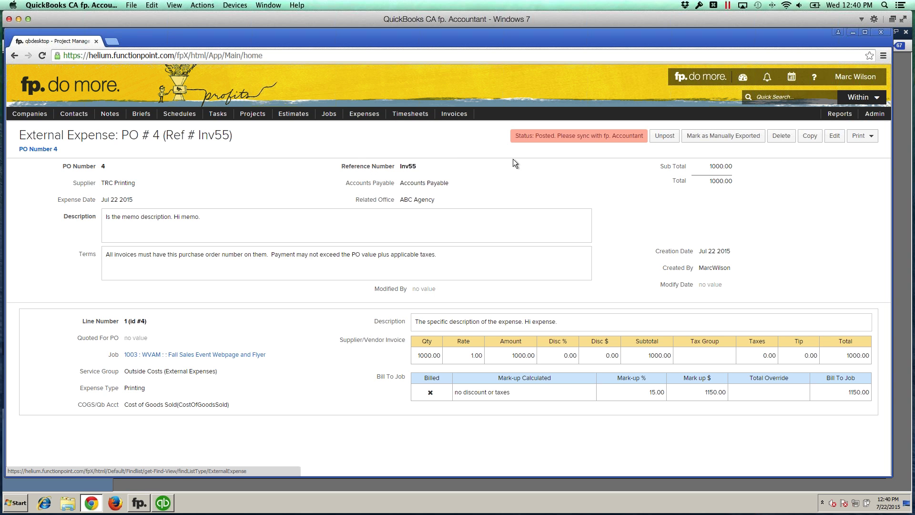
Step: In QuickBooks, close the invoice and Customer Center, show Vendors, and sync with fp. Accountant
left_click(163, 503)
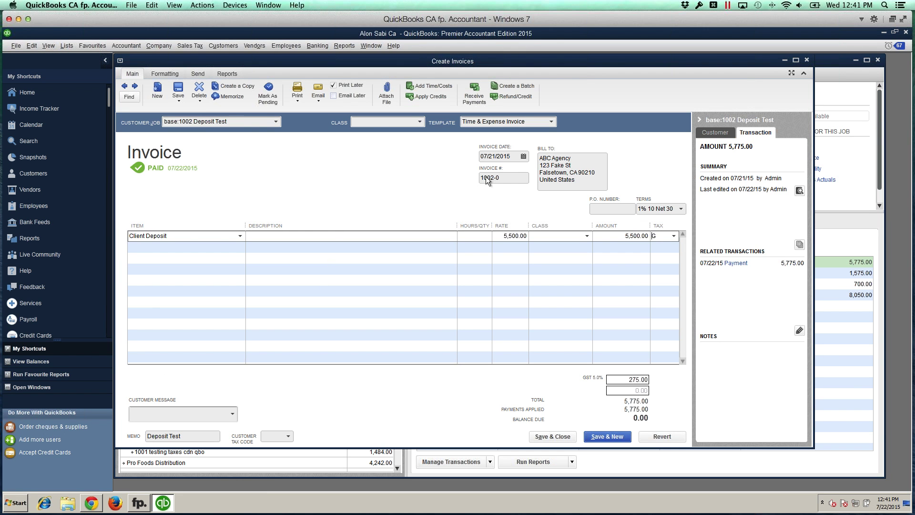
left_click(806, 61)
left_click(878, 60)
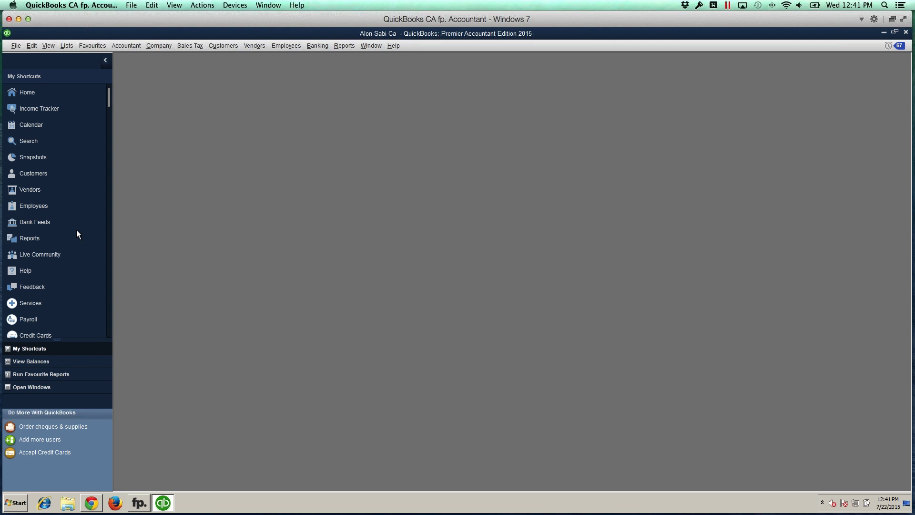
left_click(44, 192)
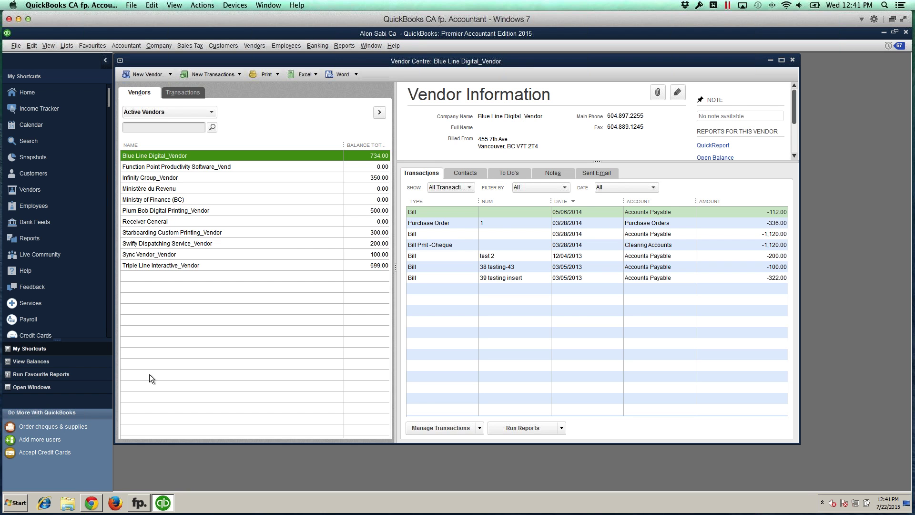
left_click(139, 503)
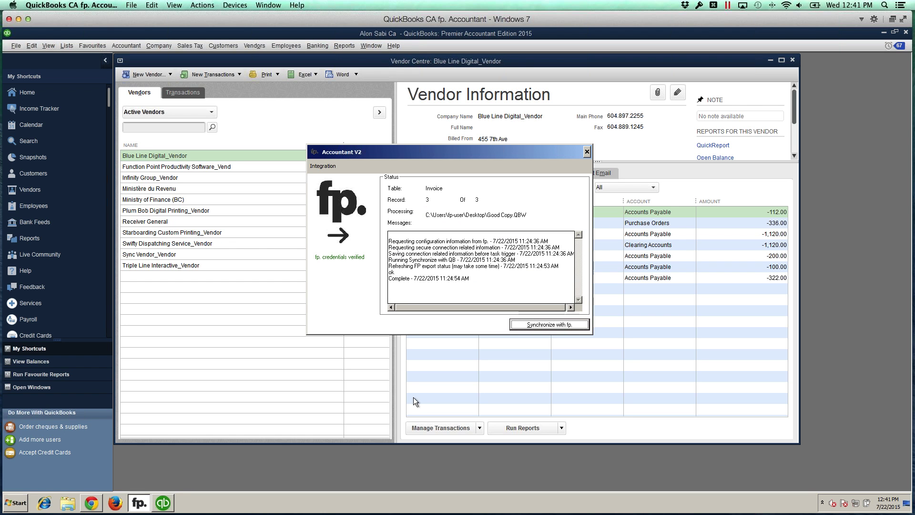
left_click(538, 325)
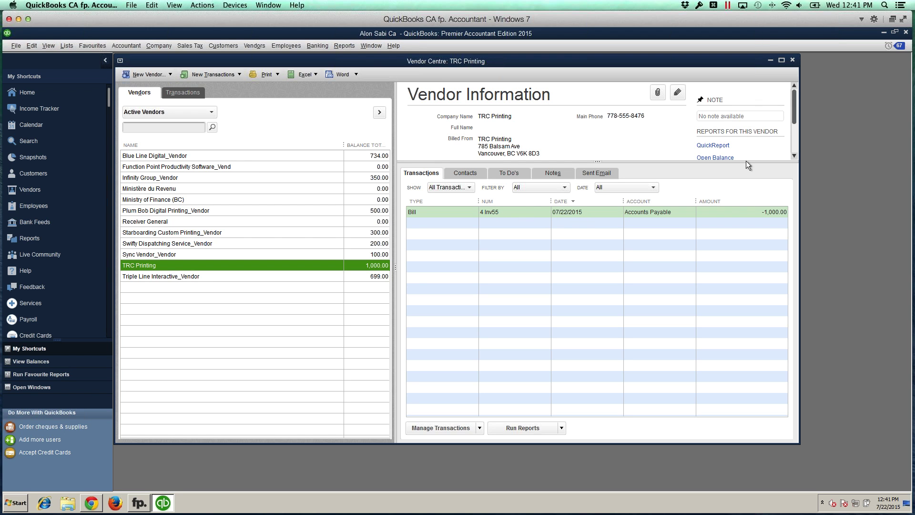
Step: Open TRC Printing's 1,000.00 bill 4 Inv55 and inspect its memo and expense line memo
double_click(462, 211)
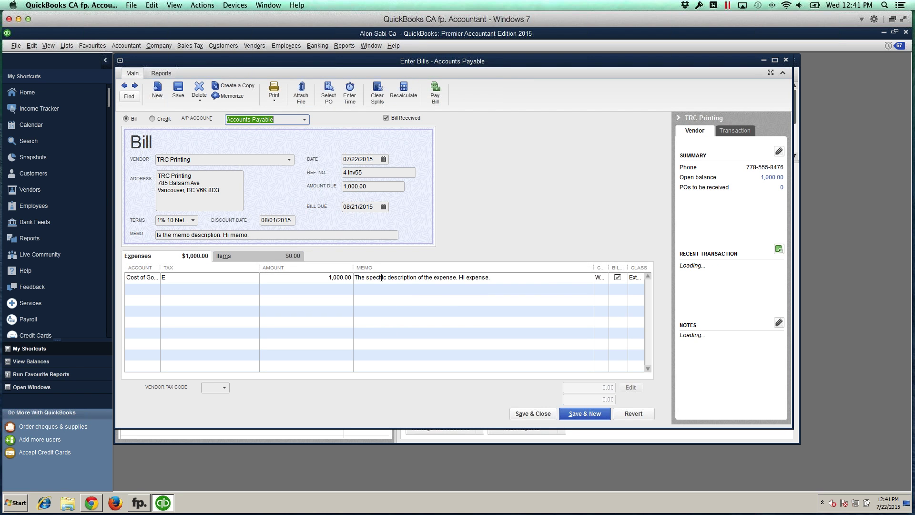
left_click_drag(250, 234, 157, 234)
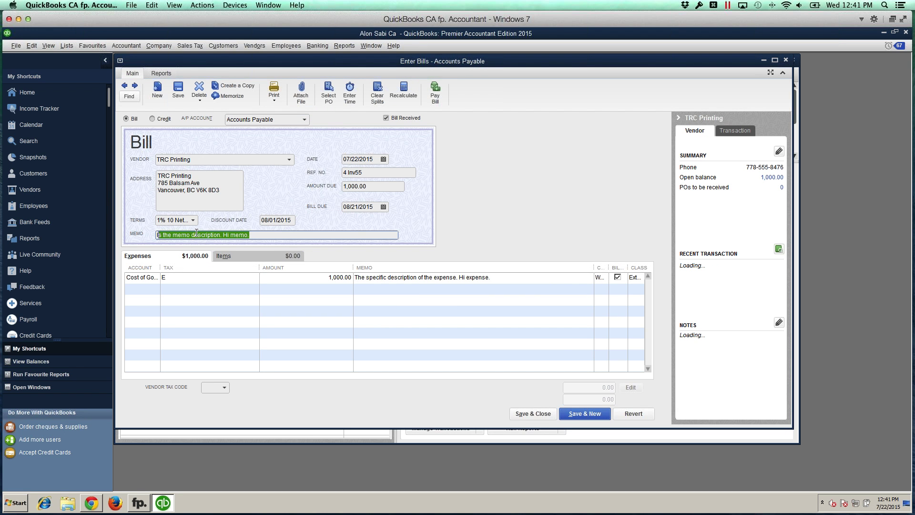
left_click(222, 235)
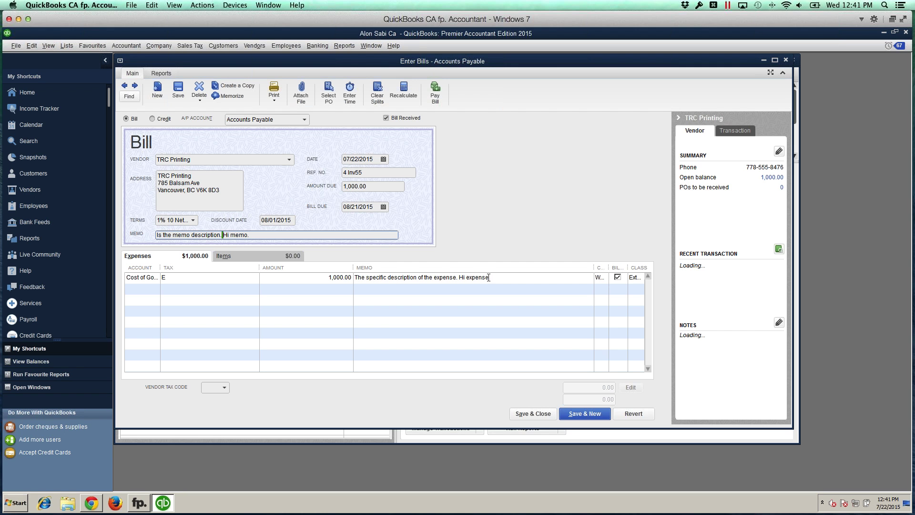
left_click(505, 277)
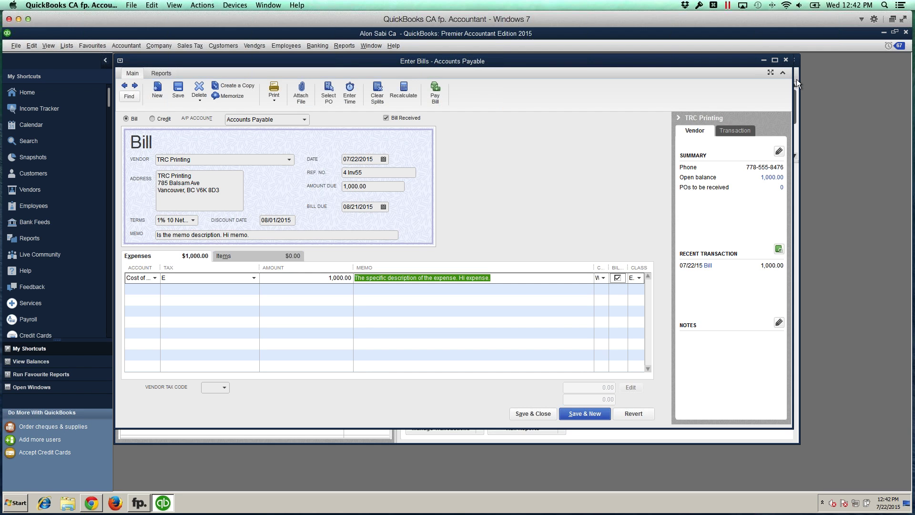
Step: Close the TRC Printing bill, view Sync Vendor_Vendor's 100.00 bill, then return to Chrome
left_click(785, 60)
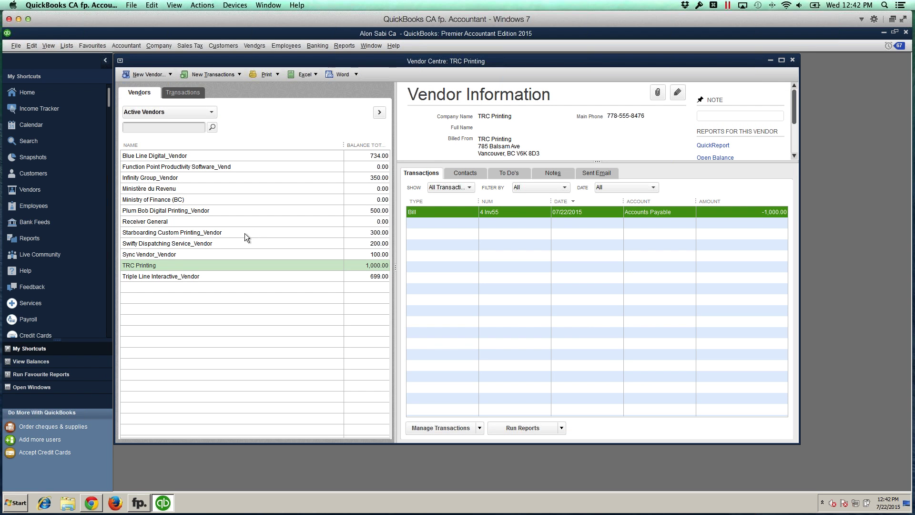
left_click(170, 256)
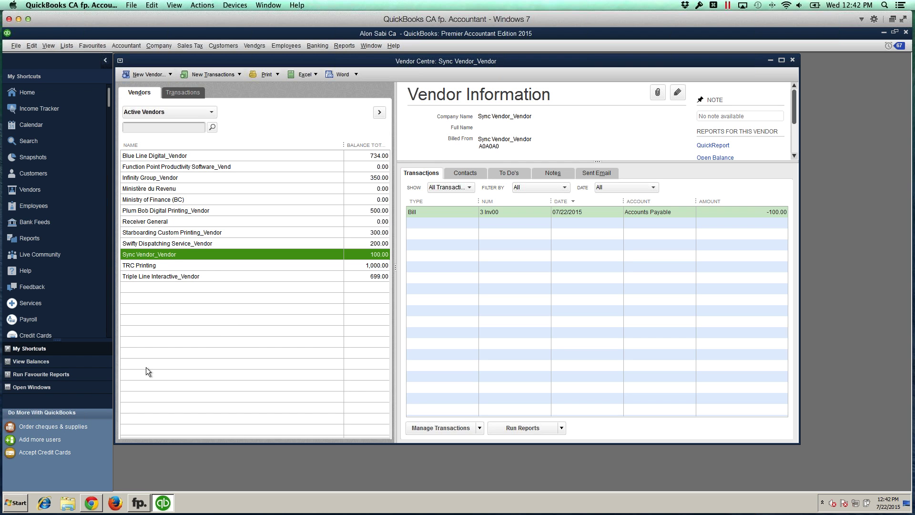
left_click(92, 502)
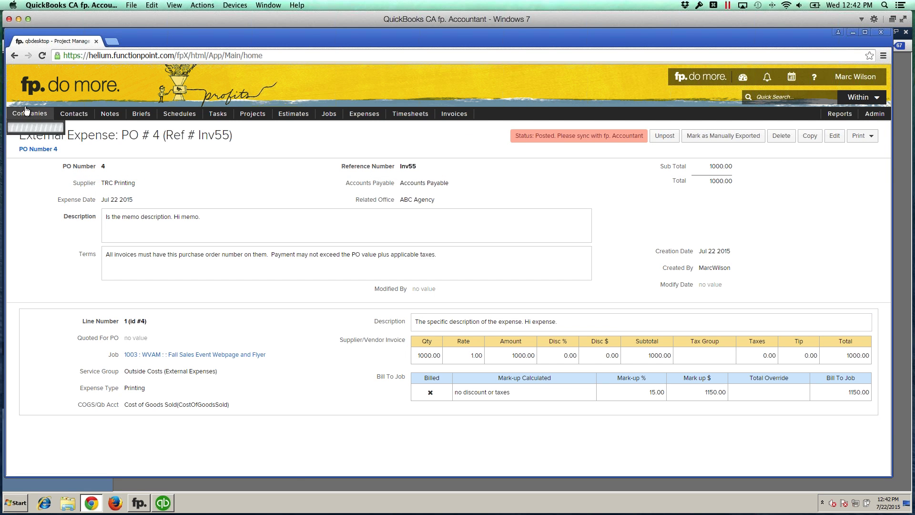
mouse_move(47, 142)
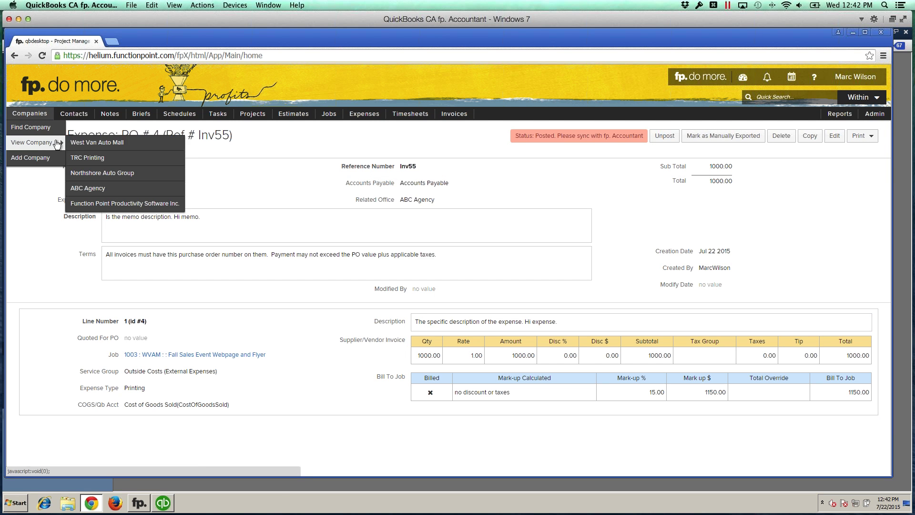
left_click(119, 144)
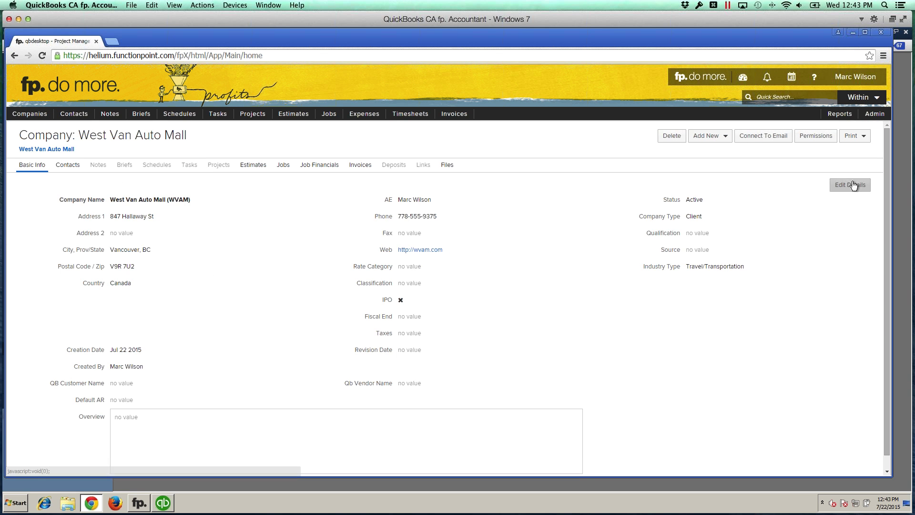
left_click(850, 185)
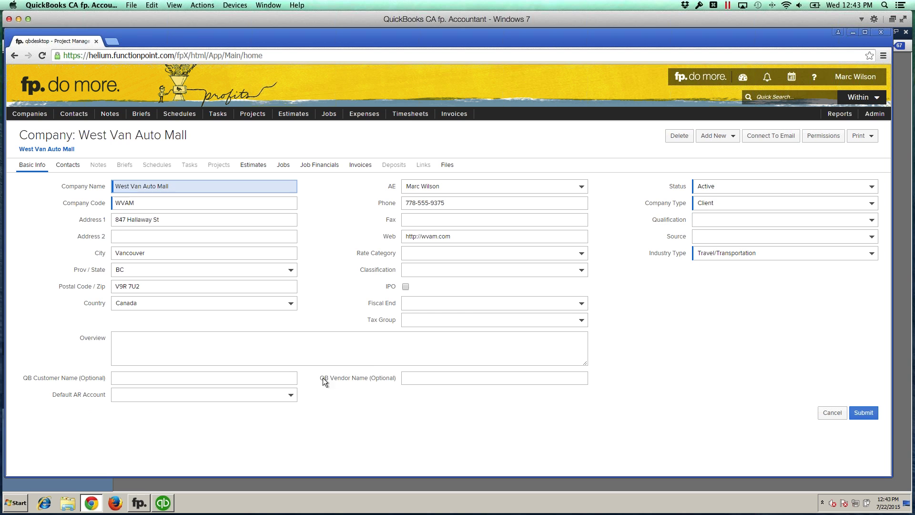
left_click_drag(323, 377, 361, 377)
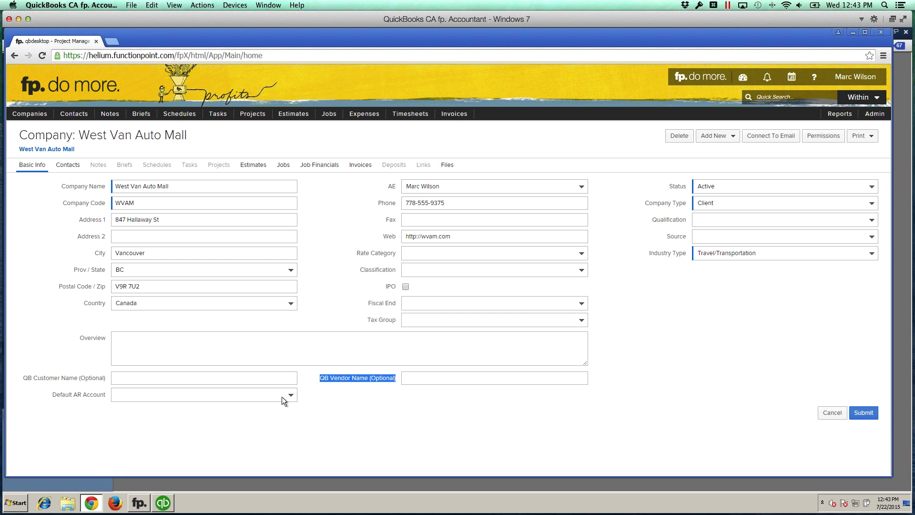
left_click(261, 377)
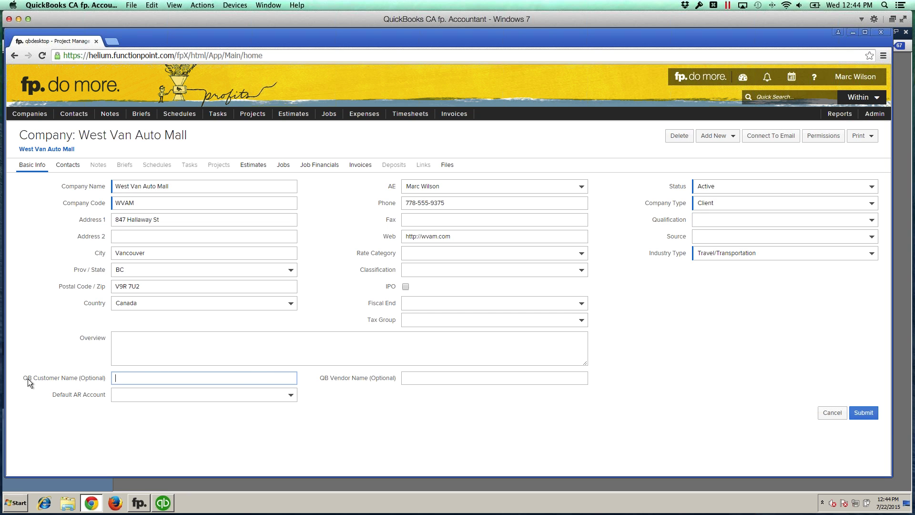
Step: Point out the QB Customer Name field and confirm Company Type stays Client
left_click_drag(28, 379, 90, 376)
left_click(170, 376)
left_click(710, 204)
left_click(648, 206)
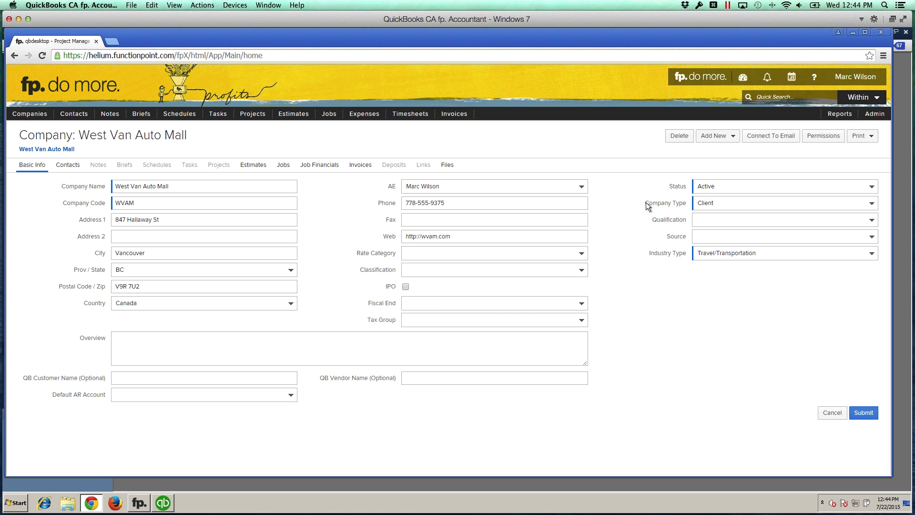
Step: Highlight the QB Customer Name label and company name West Van Auto Mall, then switch to QuickBooks
left_click(131, 380)
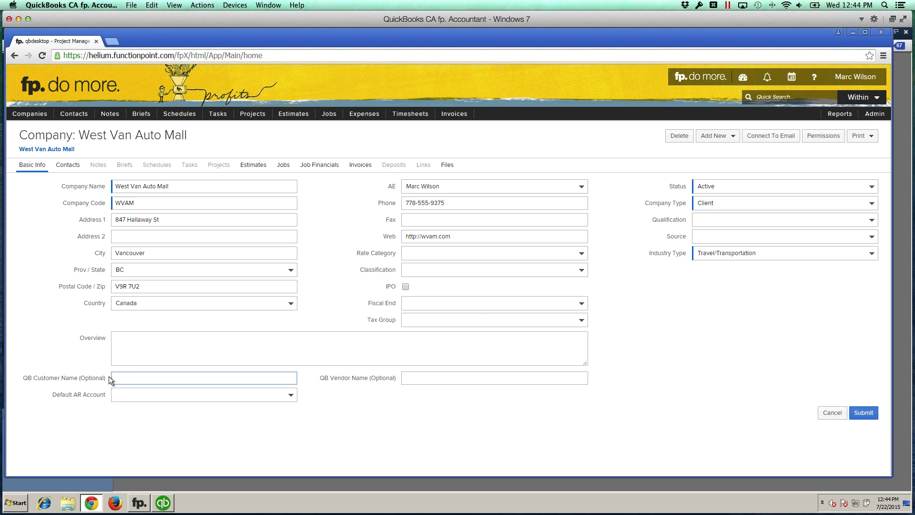
left_click_drag(104, 377, 46, 374)
left_click(48, 374)
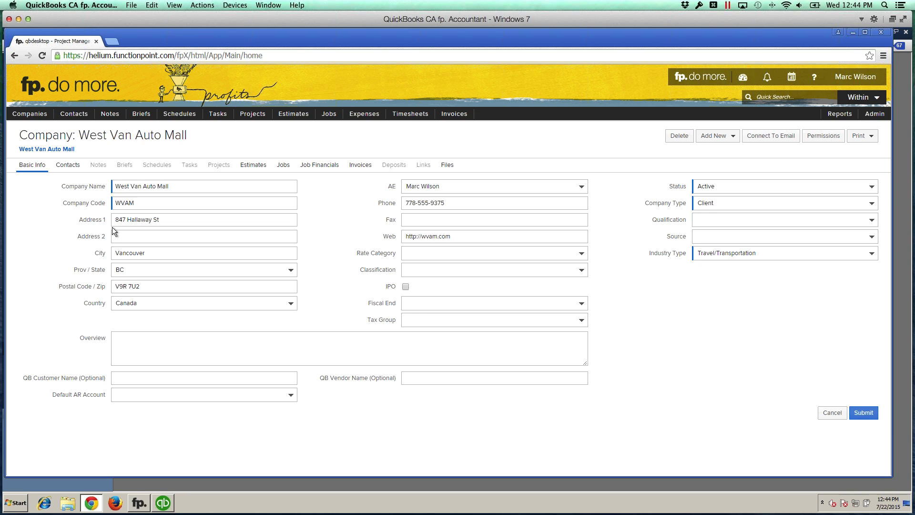
left_click_drag(172, 186, 95, 184)
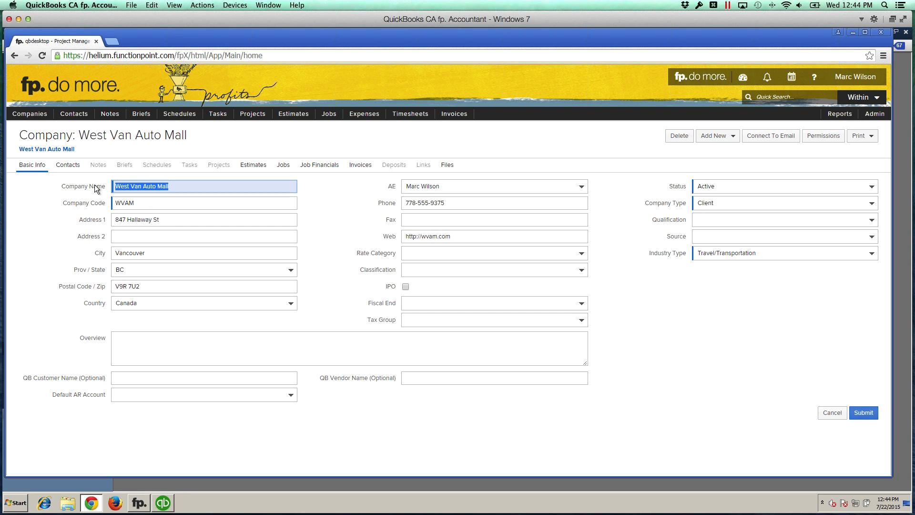
left_click(128, 185)
left_click_drag(22, 379, 151, 376)
left_click(153, 376)
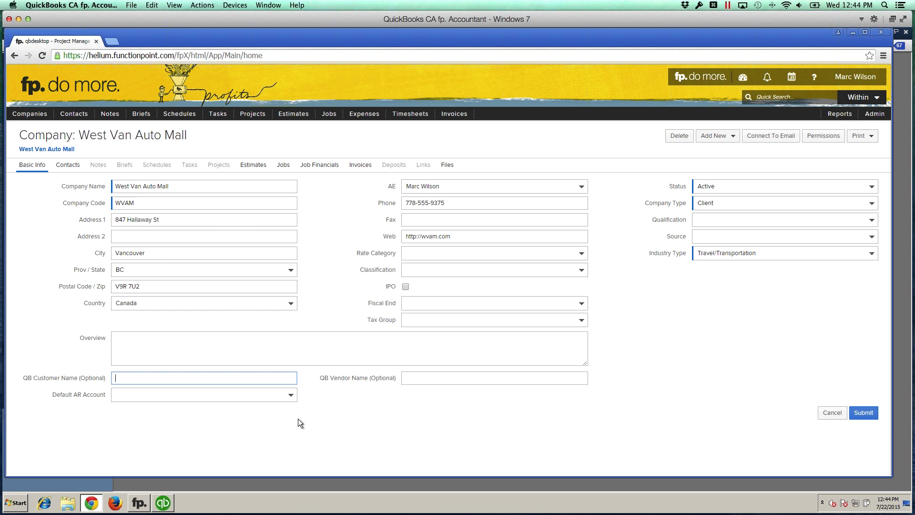
left_click(163, 502)
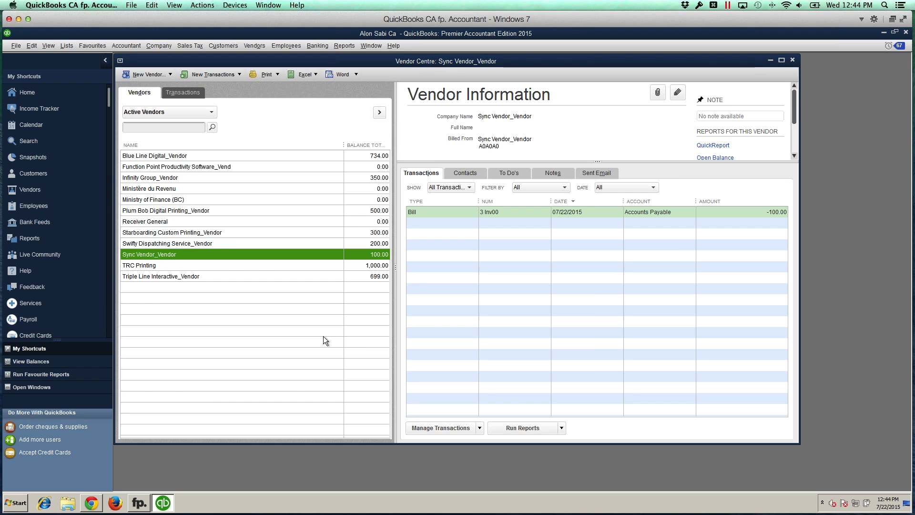
Step: Reopen the Sync Vendor_Vendor bill, then TRC Printing's 1,000.00 bill and its expense memo, before returning to Chrome
double_click(434, 211)
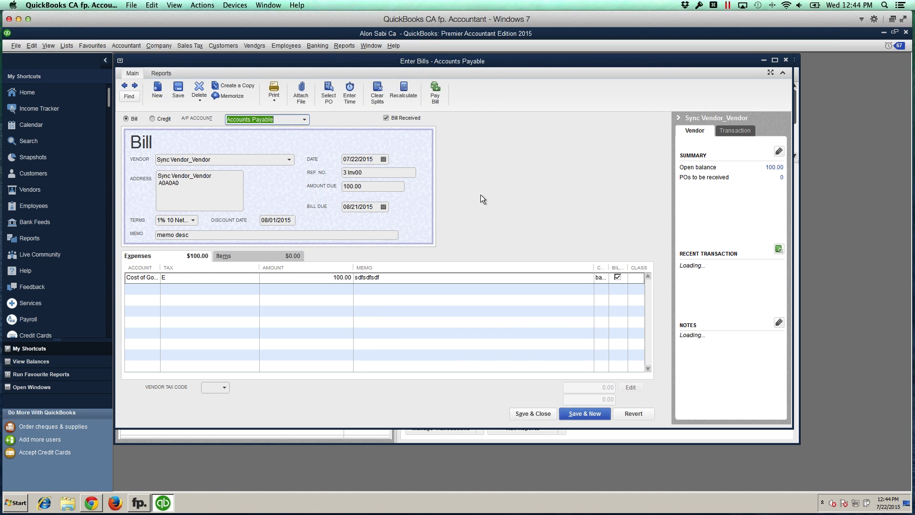
left_click(785, 60)
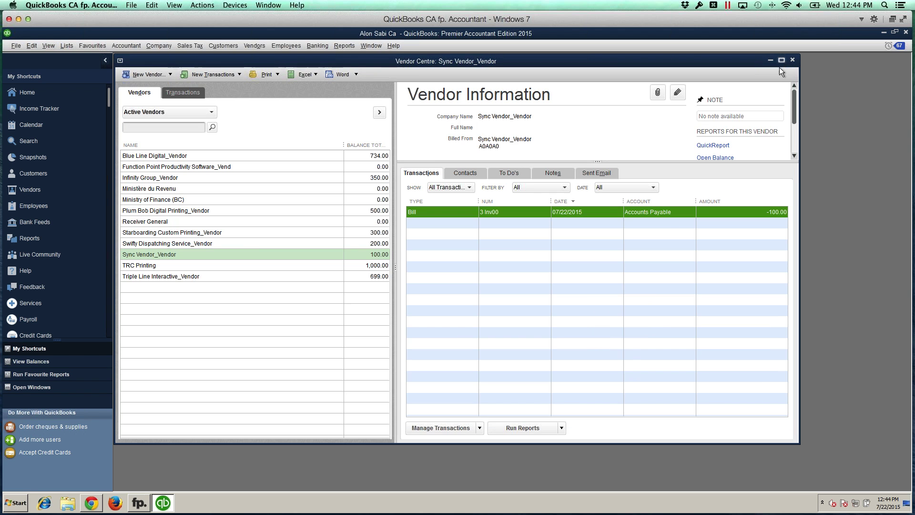
left_click(144, 266)
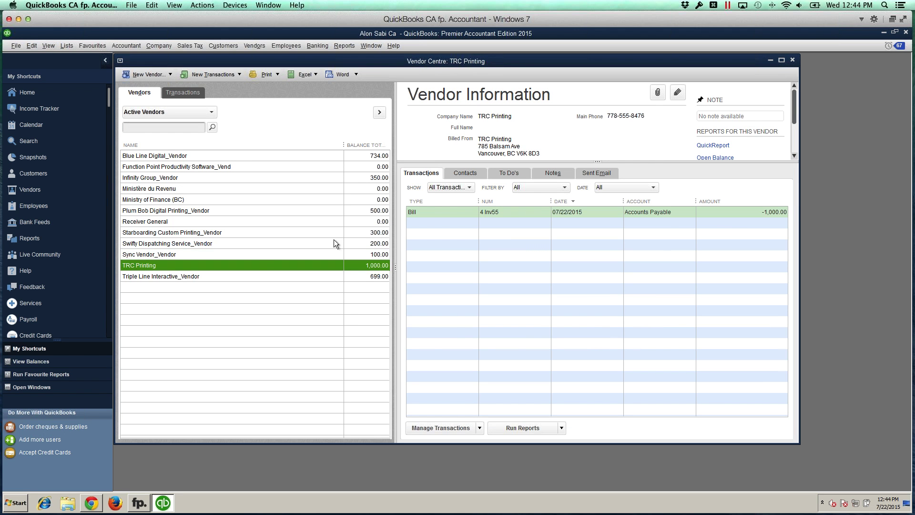
double_click(499, 211)
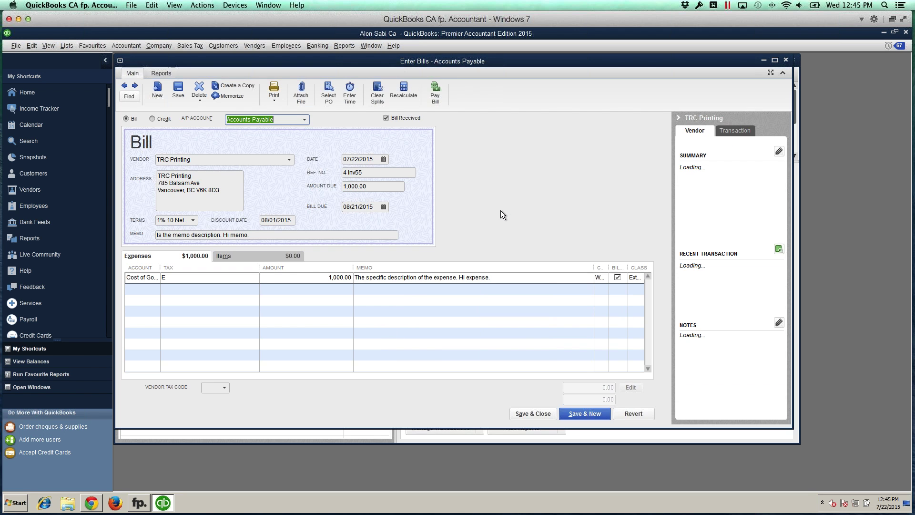
left_click_drag(482, 277, 355, 277)
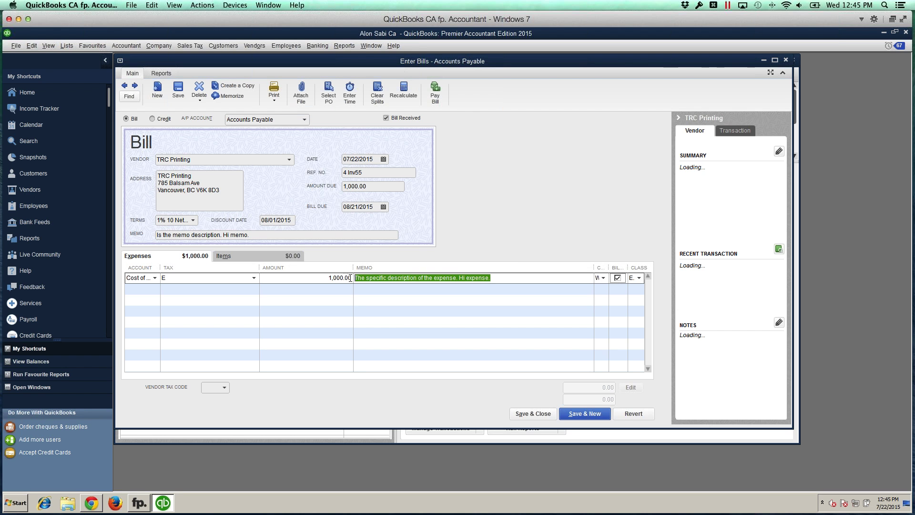
key("BackSpace")
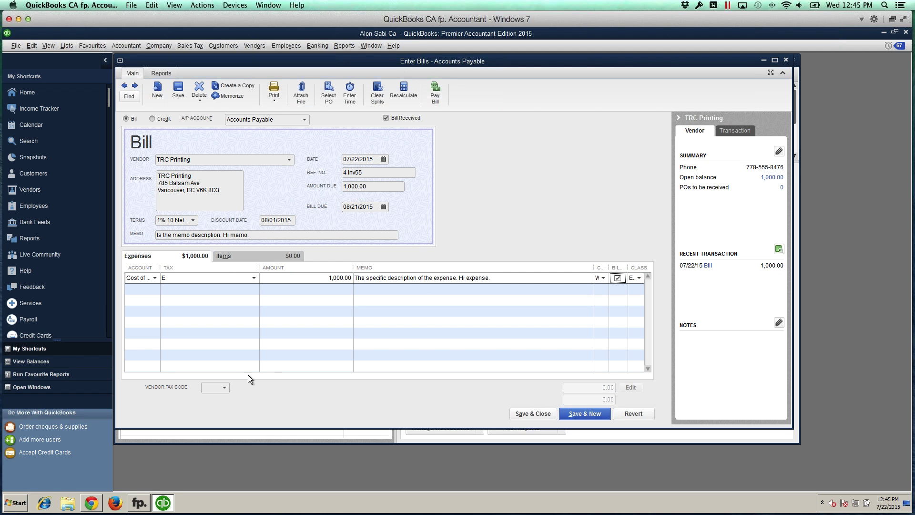
left_click(91, 504)
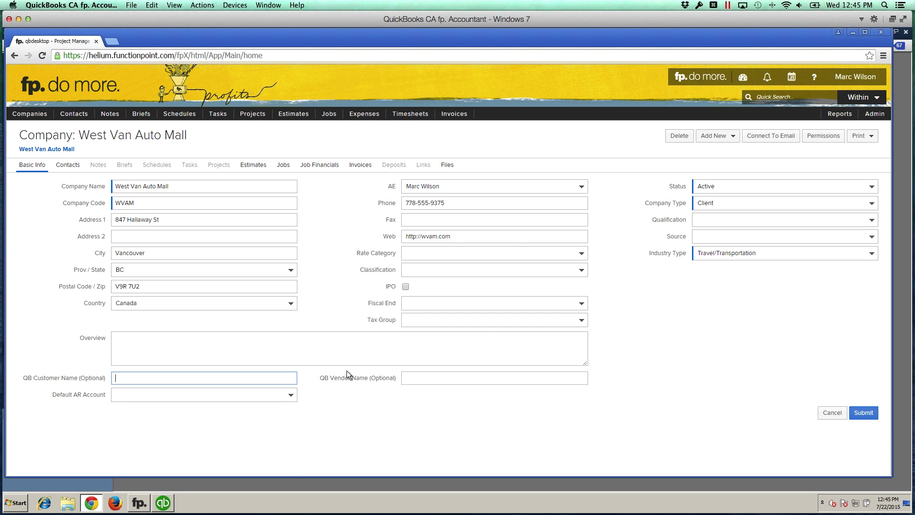
Step: Open job 1003 Fall Sales Event Webpage and Flyer and its Financials tab
left_click(328, 113)
mouse_move(336, 142)
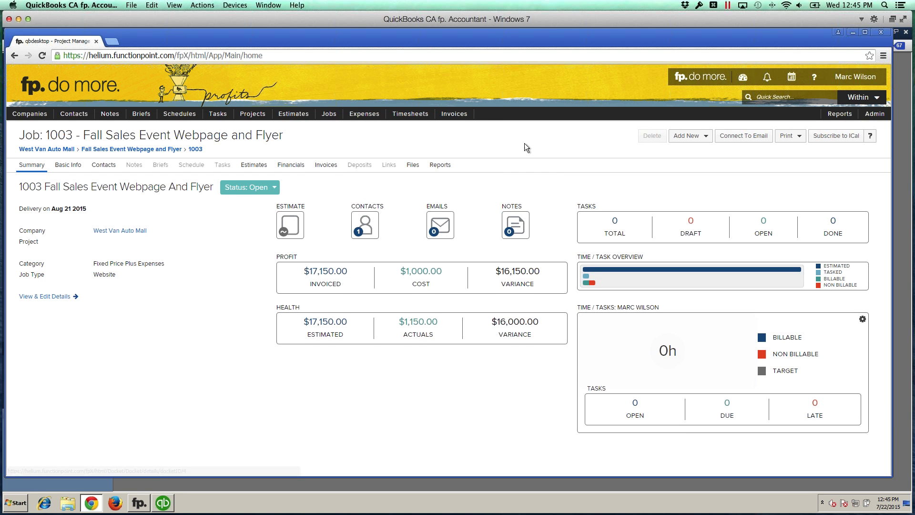
left_click(688, 136)
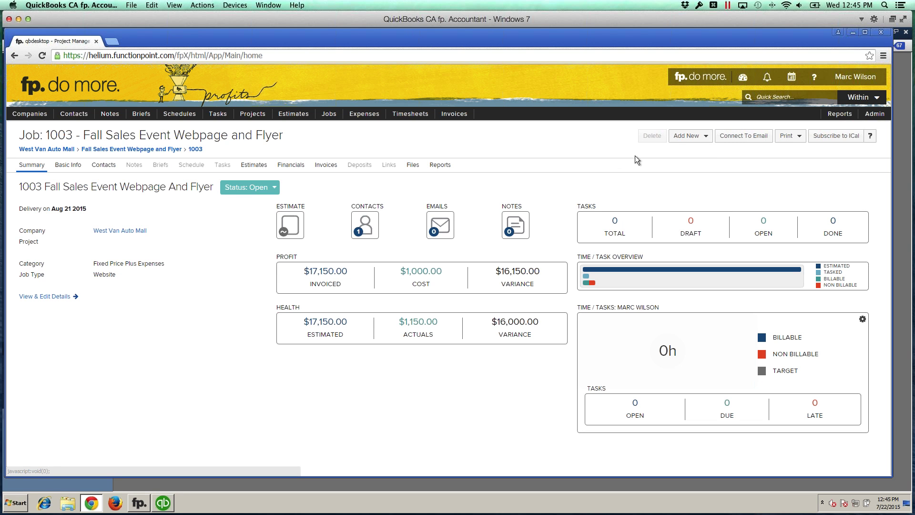
left_click(298, 166)
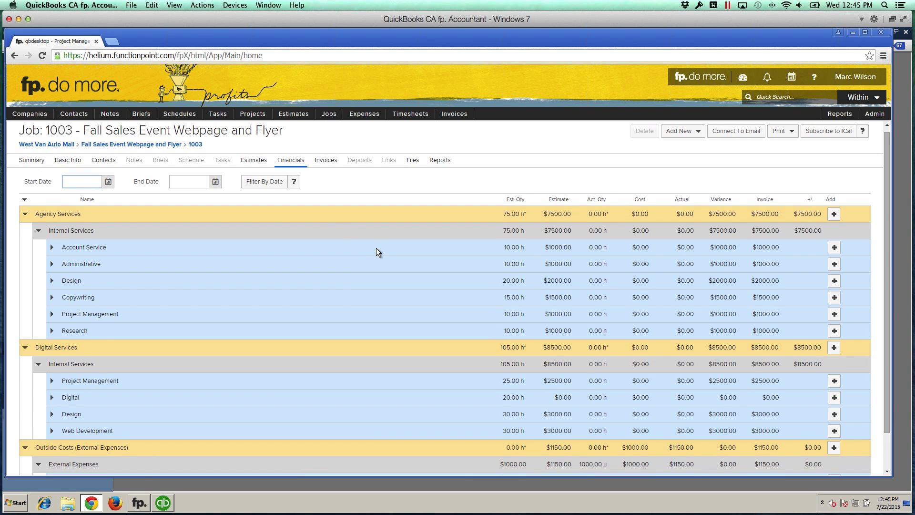
Step: Collapse Agency and Digital Services and check Printing's $1000.00 cost and $1150.00 actual
left_click(25, 214)
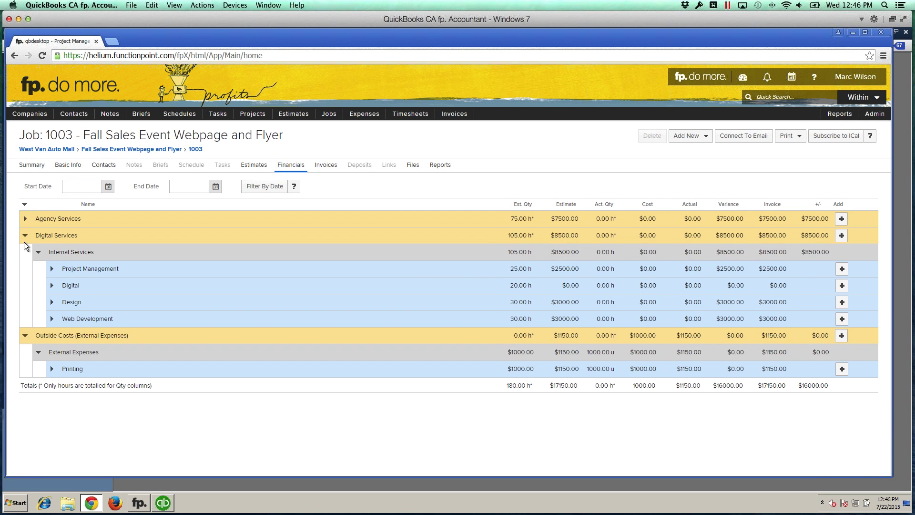
left_click(25, 236)
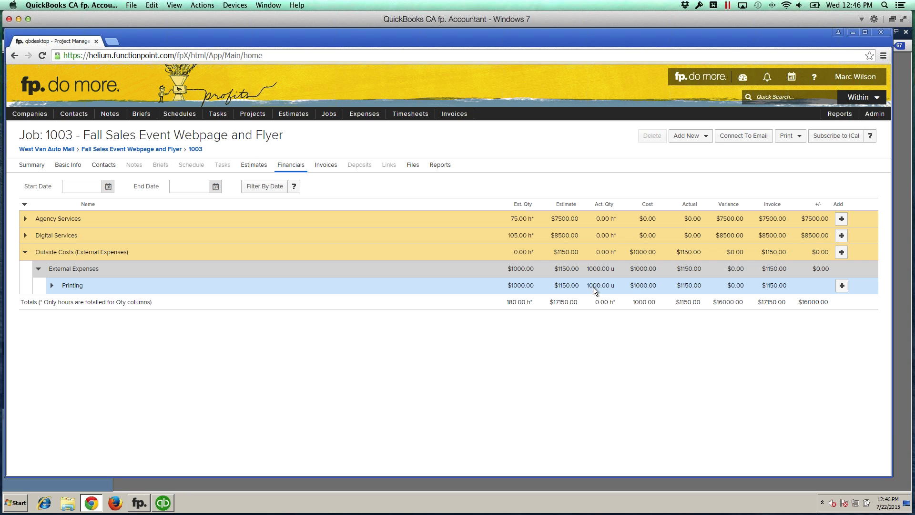
left_click(643, 284)
left_click_drag(676, 285, 705, 285)
left_click(701, 289)
Step: Delete job 1003's interim invoice 1003-0
left_click(325, 164)
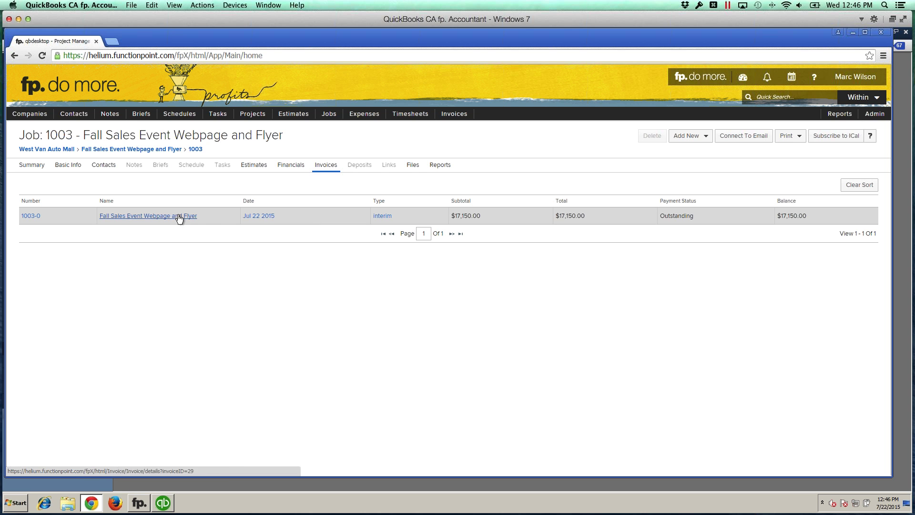
left_click(179, 215)
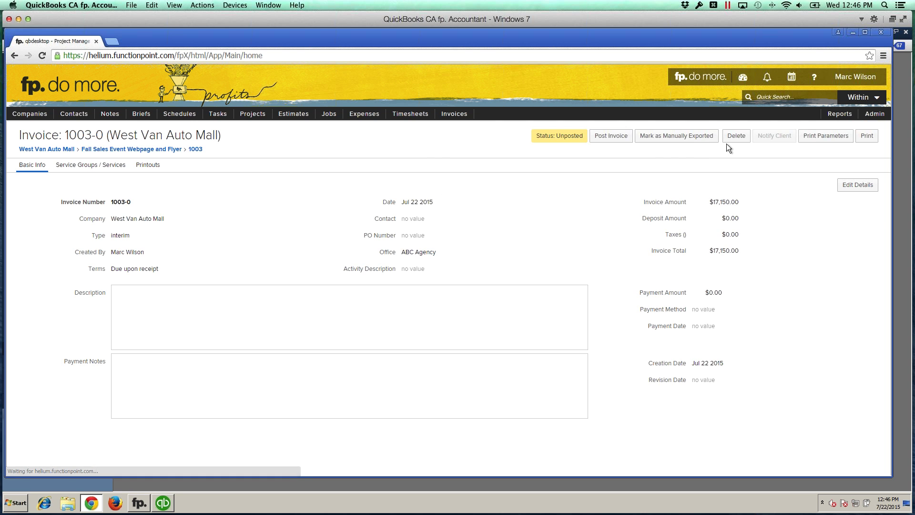
left_click(736, 136)
left_click(571, 320)
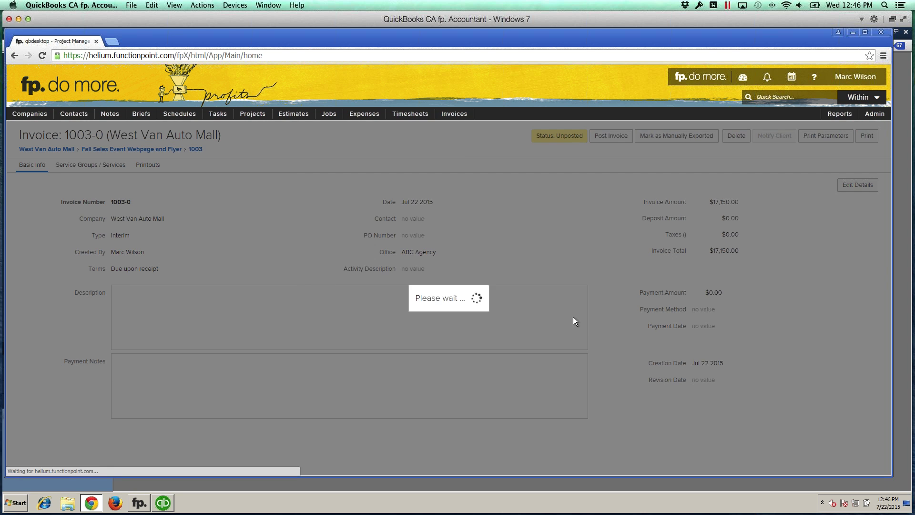
Step: Reopen job 1003 Fall Sales Event Webpage and Flyer on its Financials tab
mouse_move(329, 113)
mouse_move(334, 142)
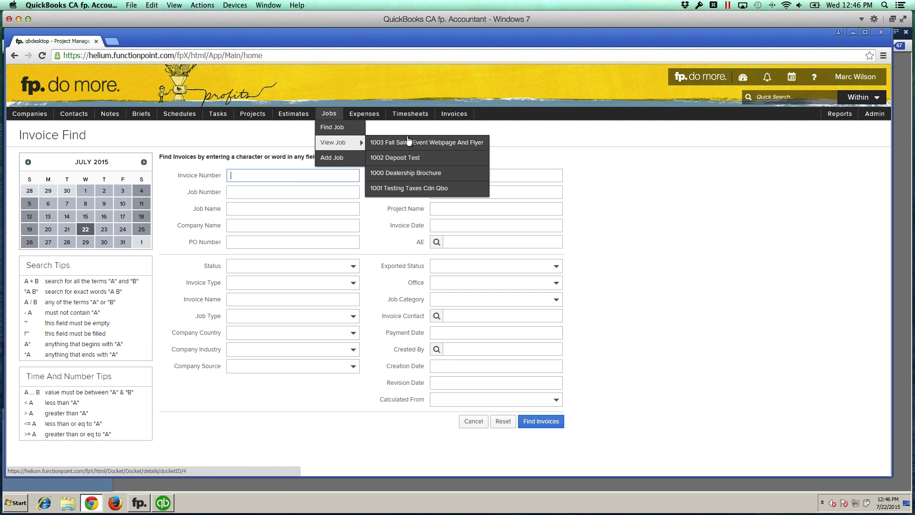
left_click(405, 139)
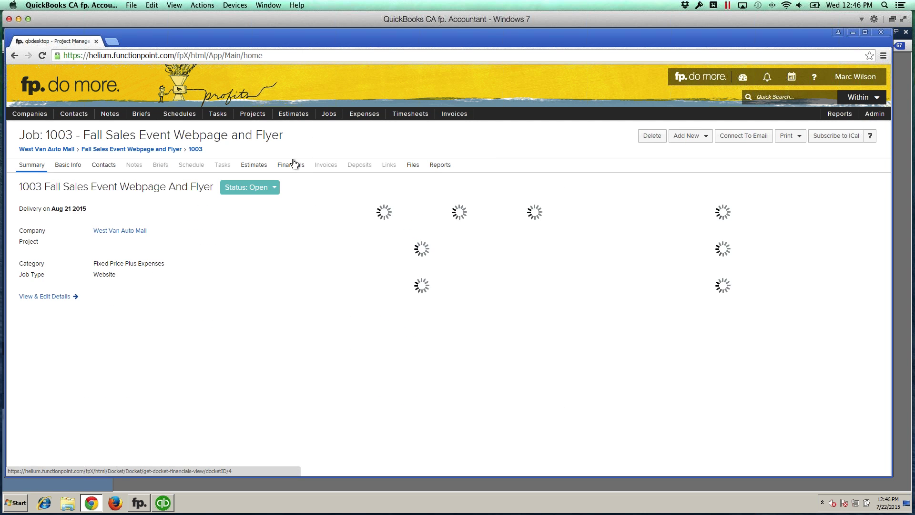
left_click(290, 164)
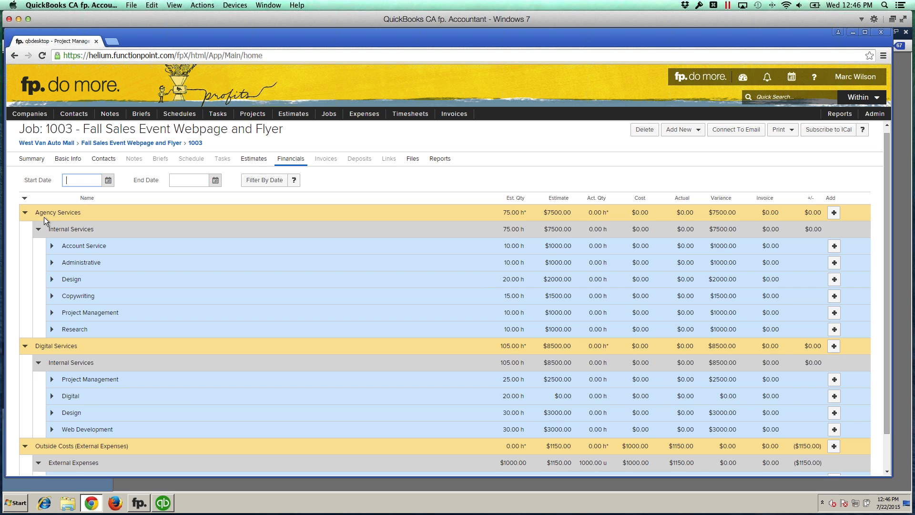
Step: Collapse Agency and Digital Services to show Printing at $1150.00 actual with $0.00 invoiced
left_click(24, 213)
left_click(25, 236)
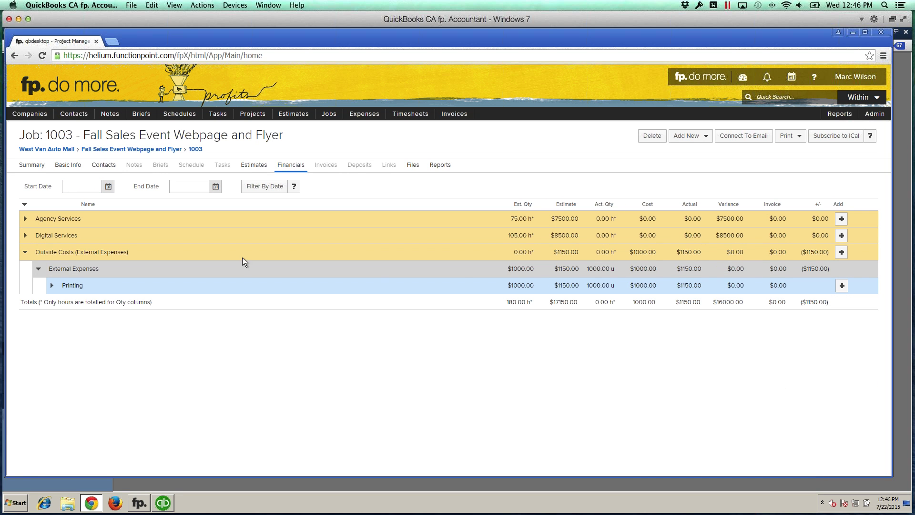
left_click(745, 285)
Step: Add an interim invoice dated today to the Fall Sales Event job, creating invoice 1003-0
left_click(690, 136)
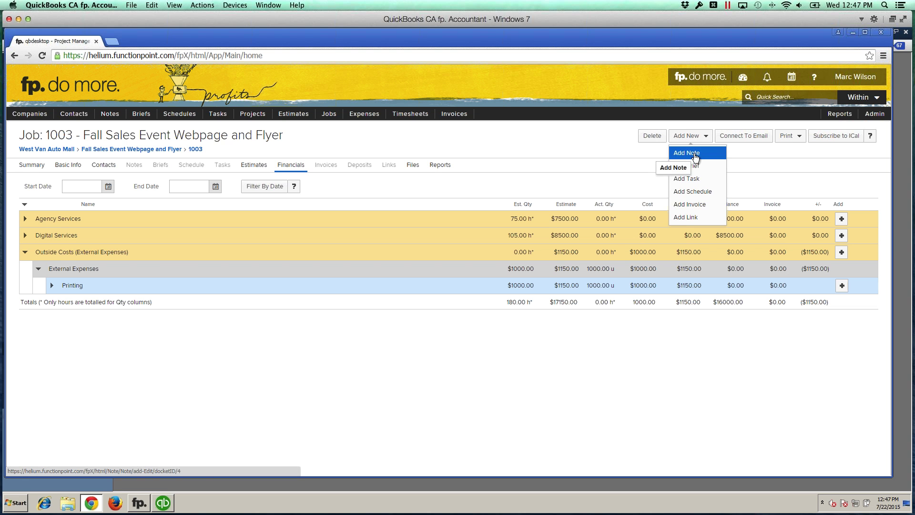
left_click(686, 205)
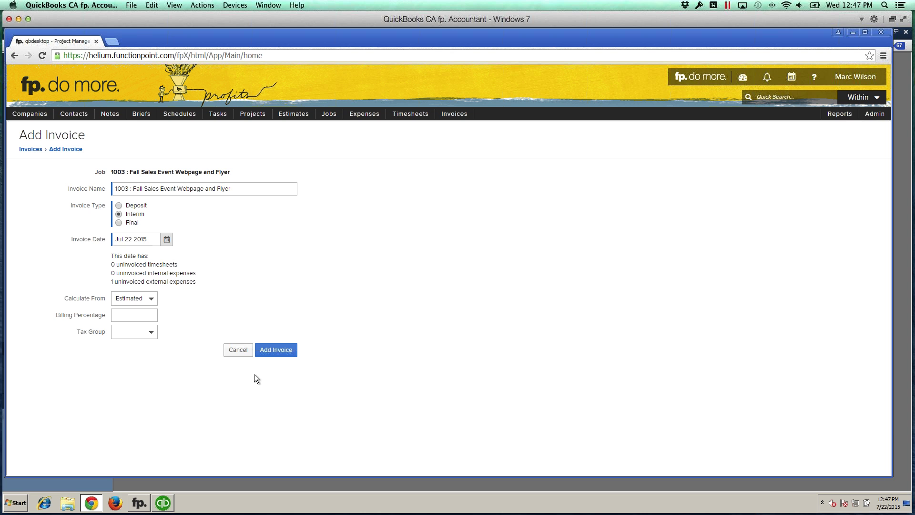
left_click(276, 350)
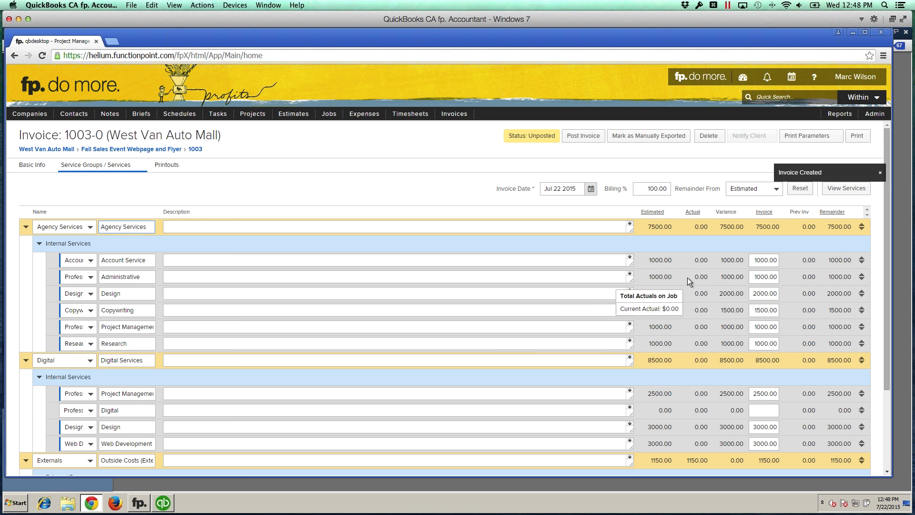
Step: Clear the invoice amounts and refill them from estimates at 50% billing, totalling 8575.00
scroll(693, 279, "down", 3)
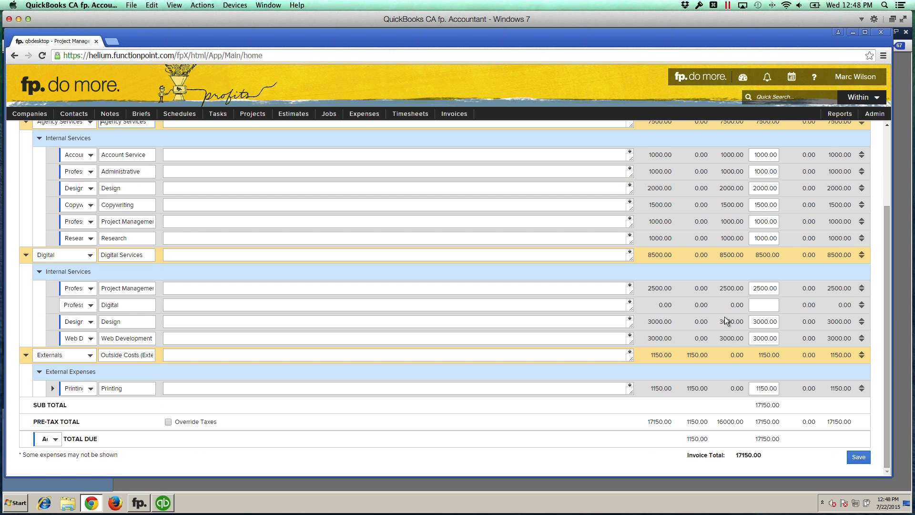
scroll(728, 306, "up", 2)
scroll(742, 210, "up", 1)
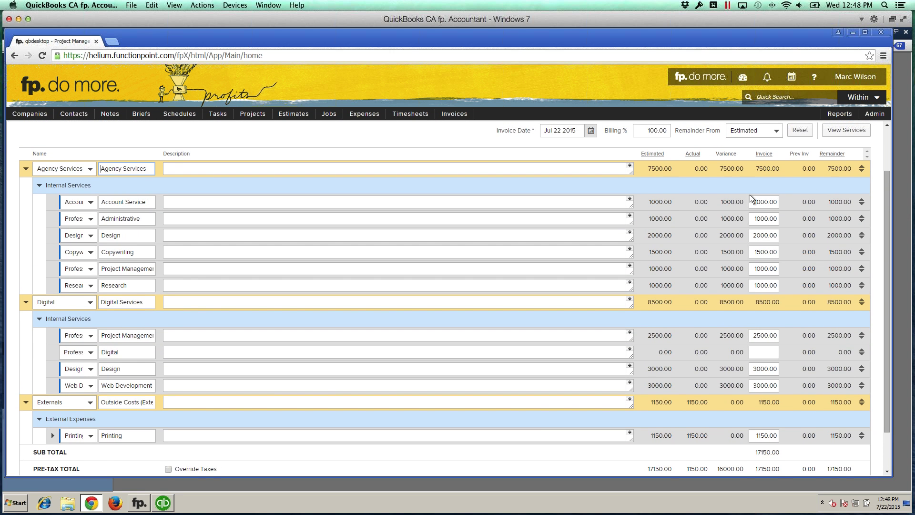
scroll(750, 195, "up", 1)
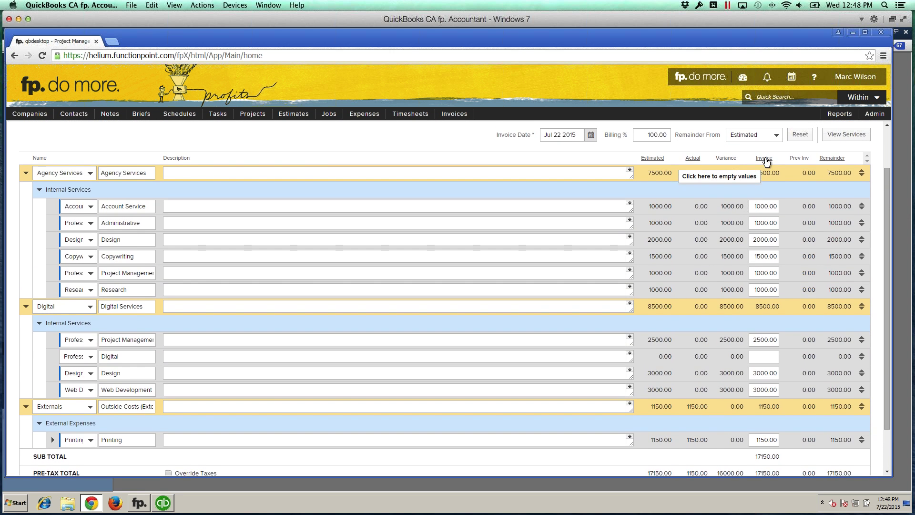
left_click(765, 159)
scroll(761, 173, "up", 2)
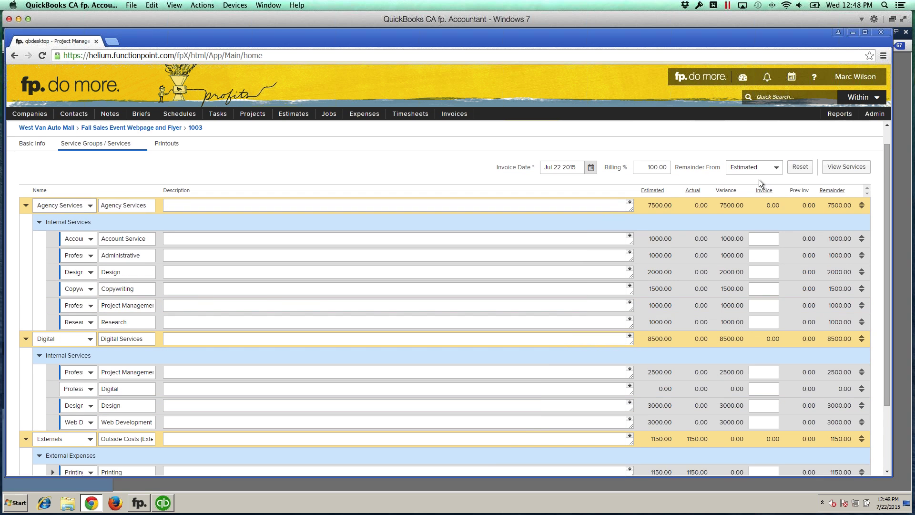
left_click(648, 171)
left_click_drag(649, 171, 674, 174)
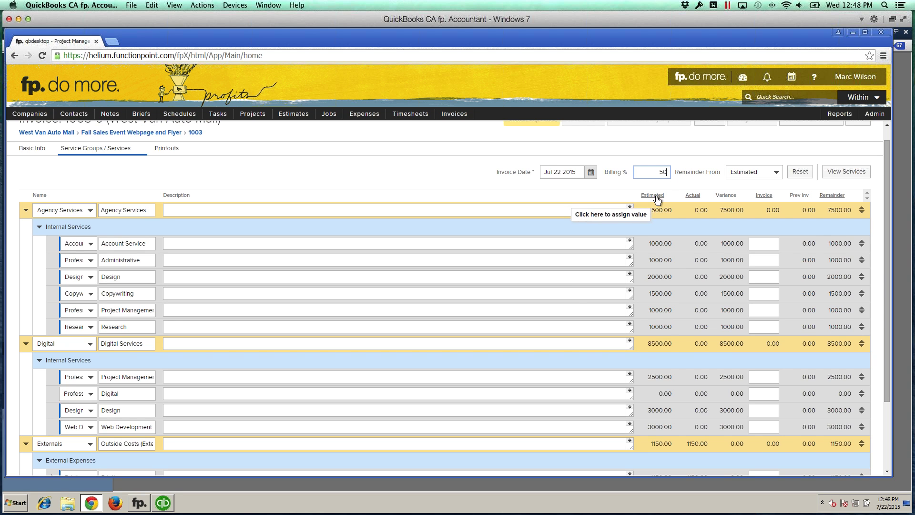
left_click(675, 207)
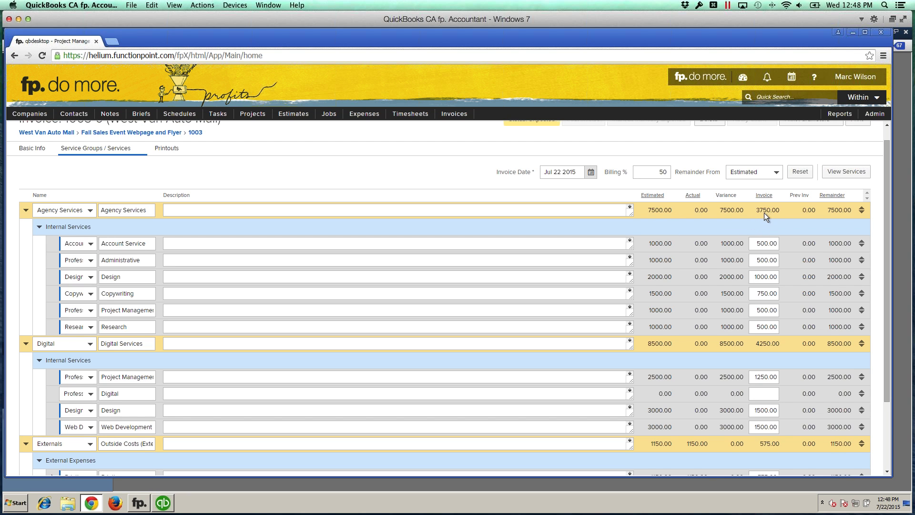
scroll(764, 214, "down", 1)
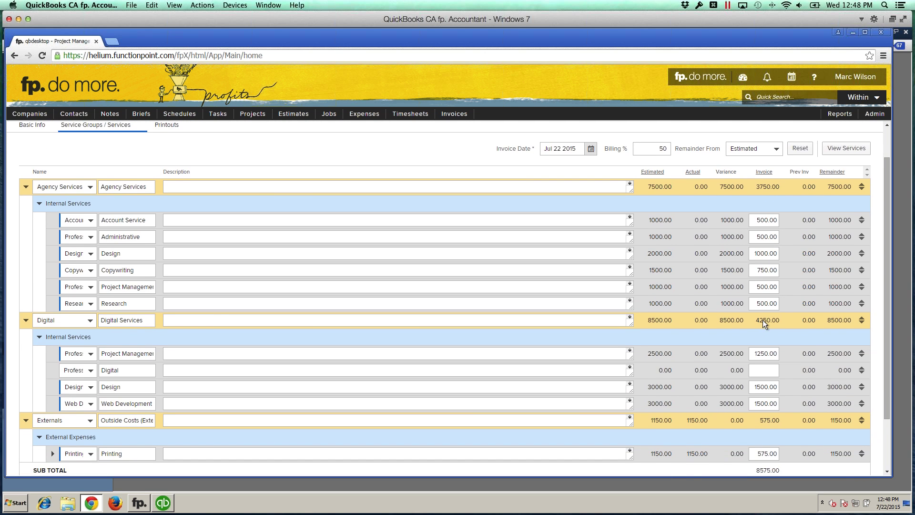
scroll(762, 319, "down", 3)
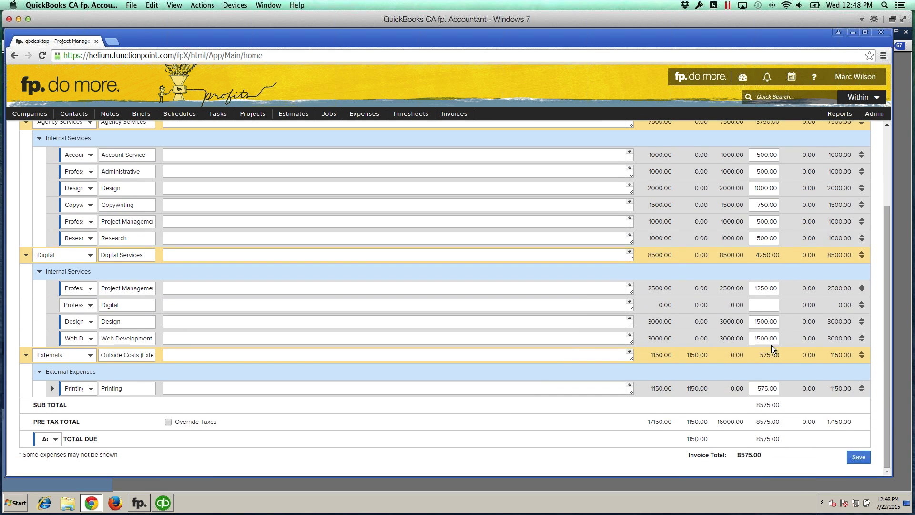
Step: Clear the Printing line's amount and include the full 1150.00 expense, raising the total to 9150.00
scroll(760, 387, "up", 1)
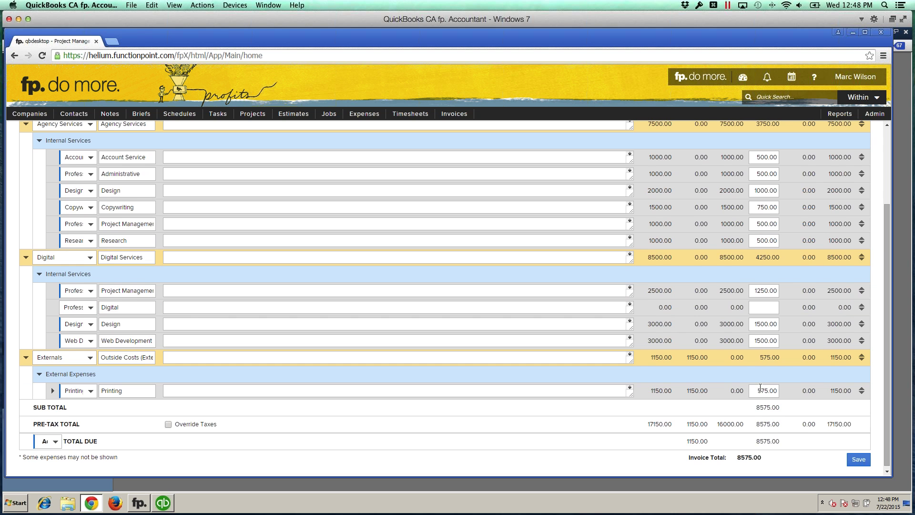
scroll(760, 388, "down", 1)
scroll(735, 390, "up", 1)
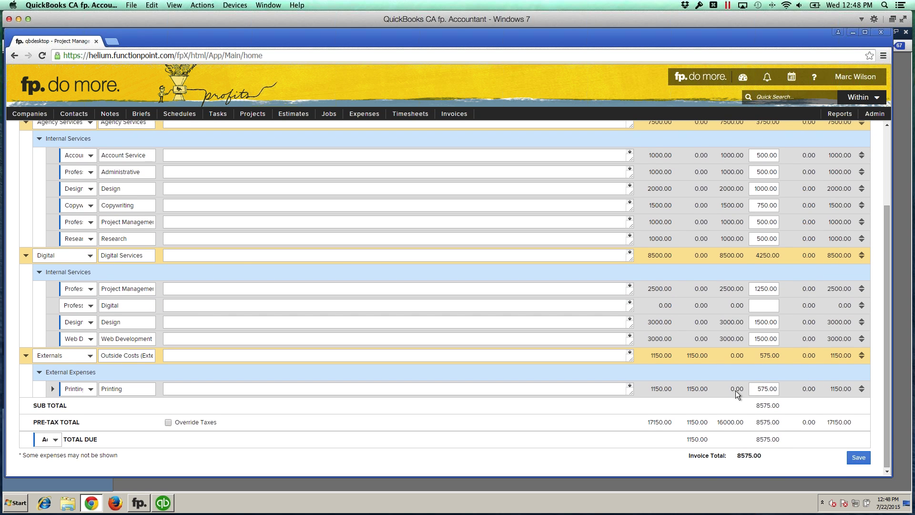
left_click(53, 388)
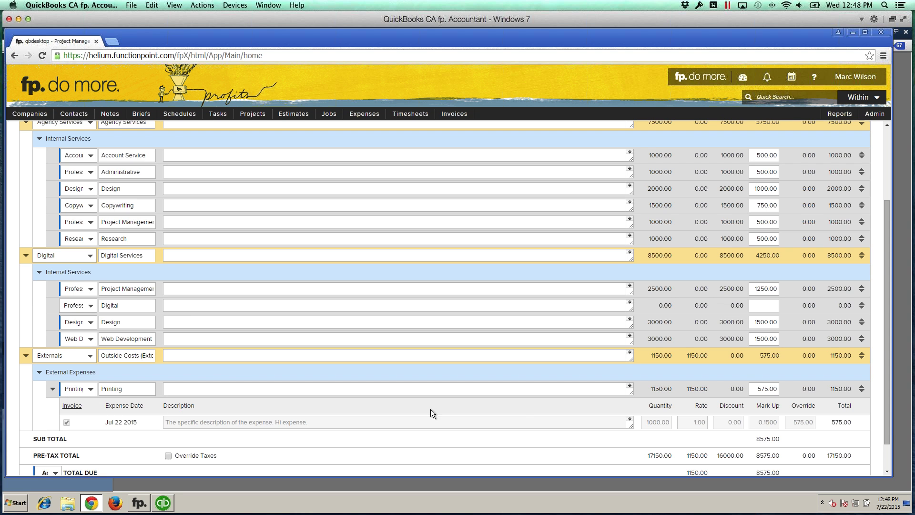
left_click(765, 389)
key("BackSpace")
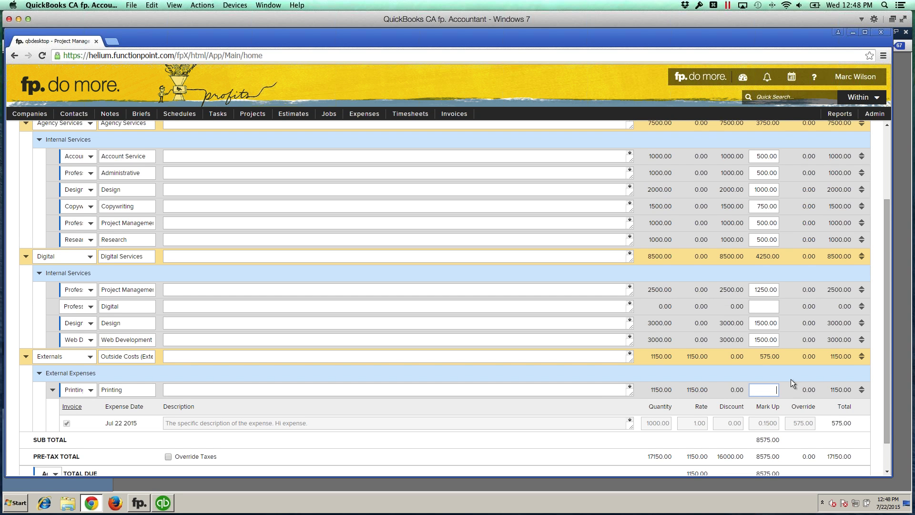
left_click(785, 370)
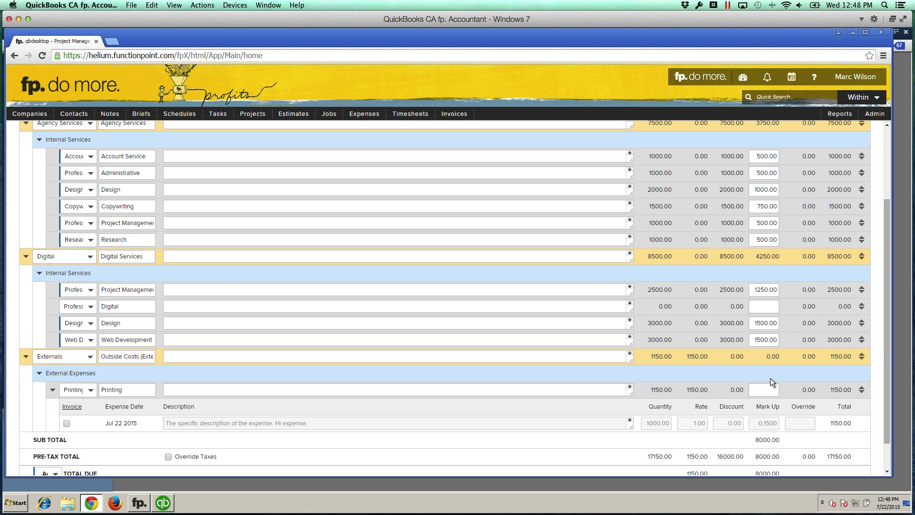
left_click(67, 423)
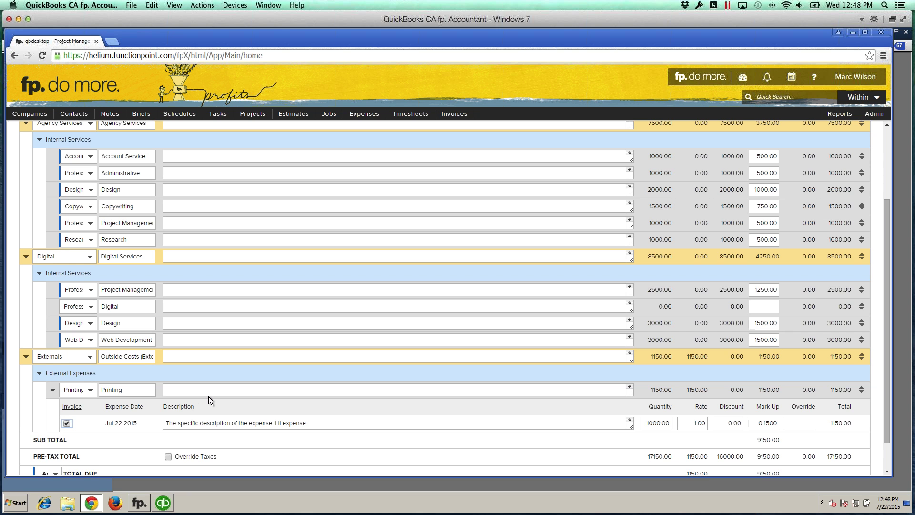
scroll(207, 396, "down", 2)
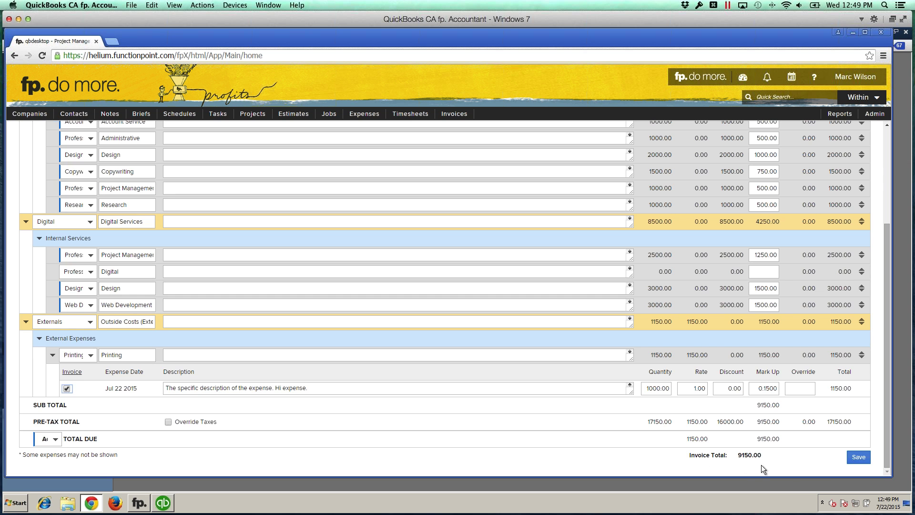
Step: Save invoice 1003-0 with 50% service billing plus the full 1150.00 Outside Costs
left_click(856, 457)
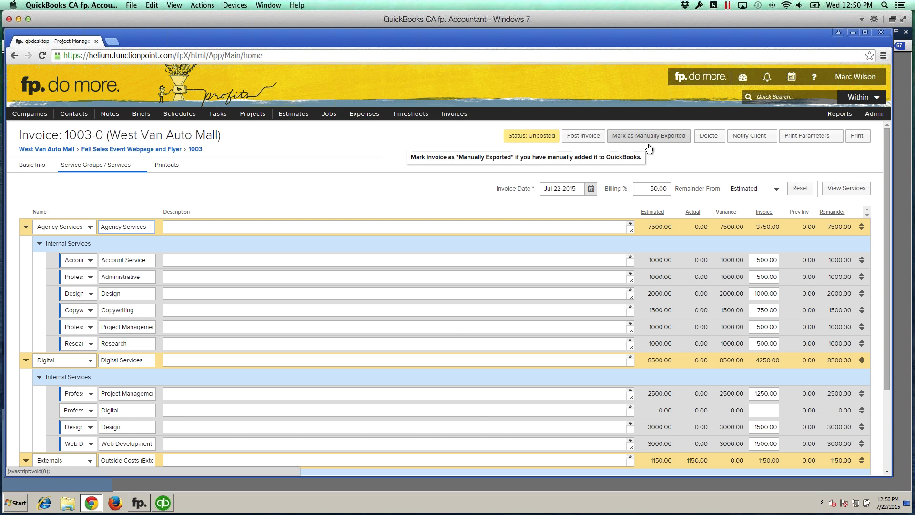
Step: Post invoice 1003-0 for QuickBooks and open the QuickBooks Customer Centre
left_click(582, 142)
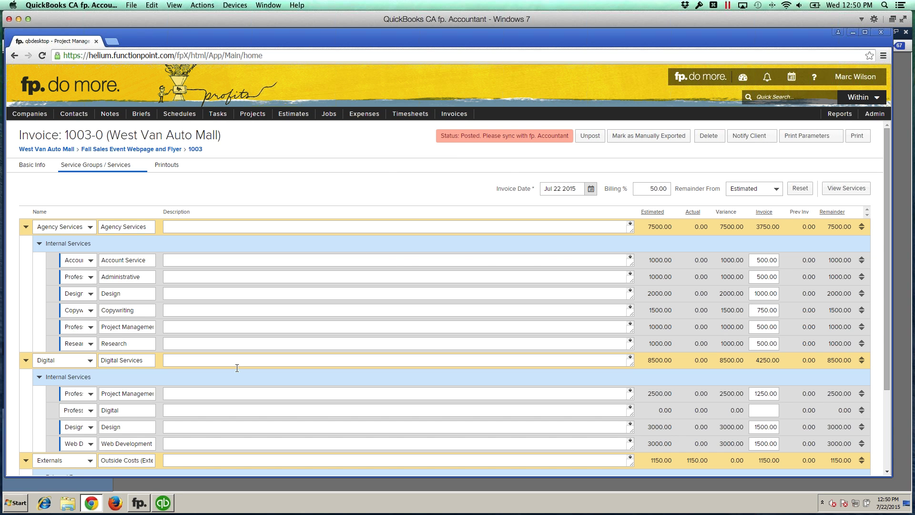
left_click(165, 503)
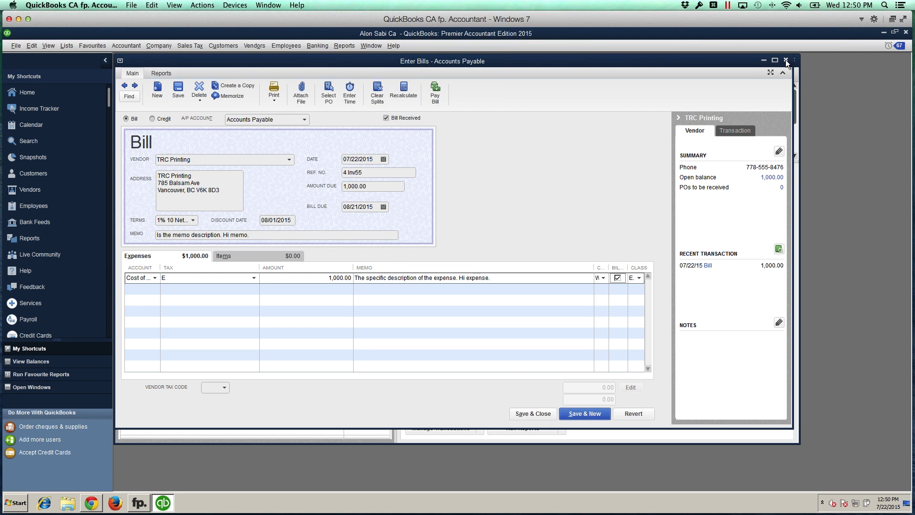
left_click(785, 60)
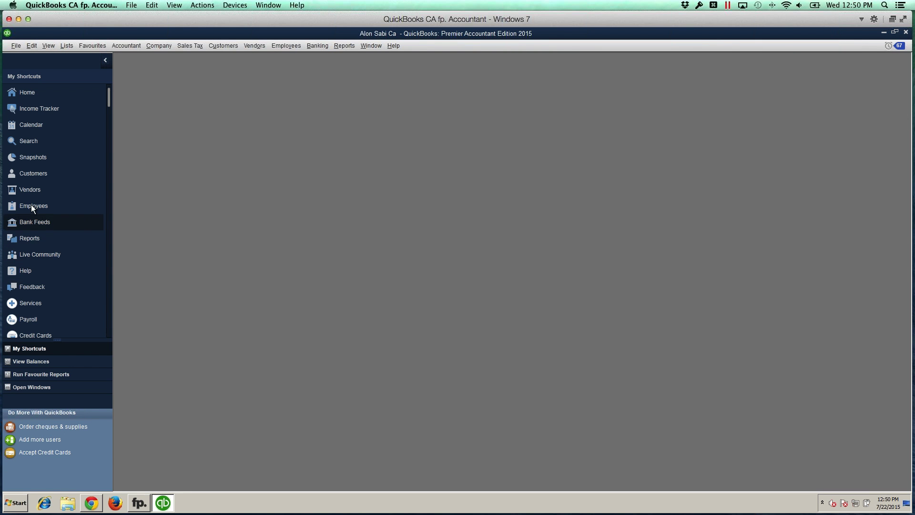
left_click(34, 174)
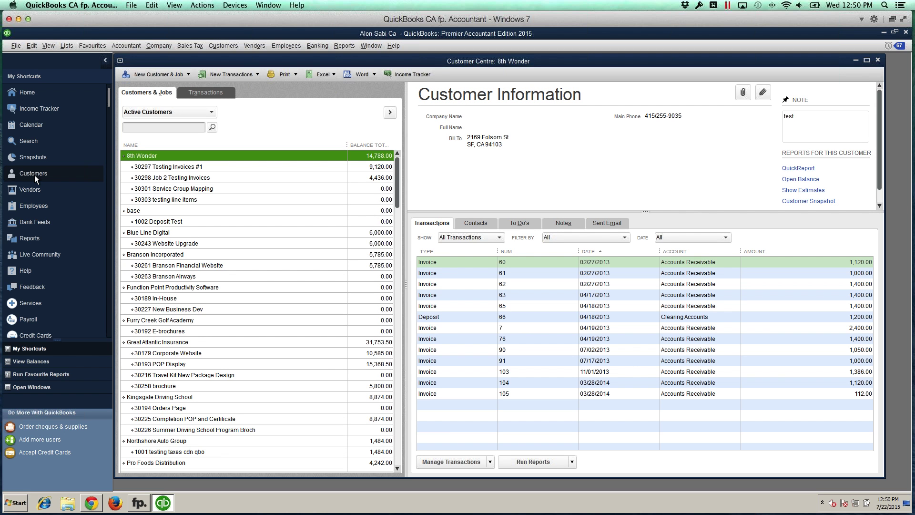
scroll(236, 218, "down", 2)
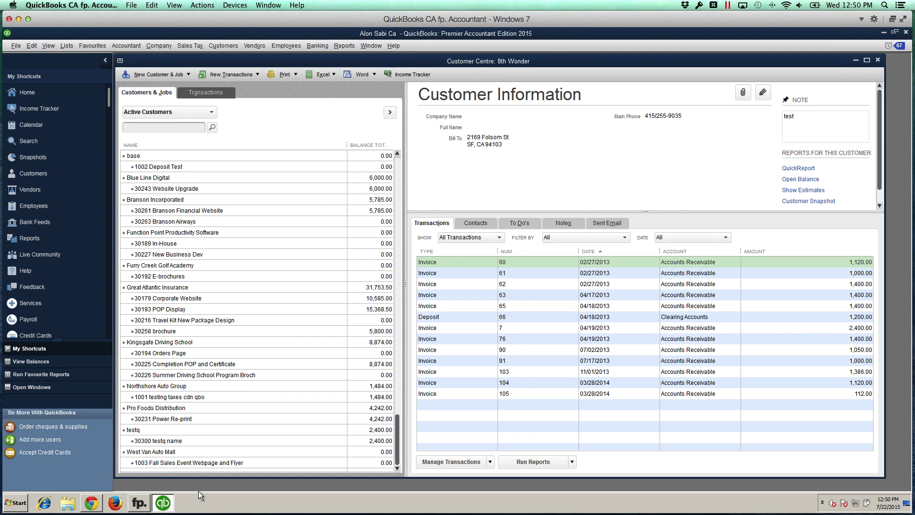
Step: Run the fp. sync and select job 1003 Fall Sales Event Webpage and Flyer
left_click(143, 502)
left_click(522, 325)
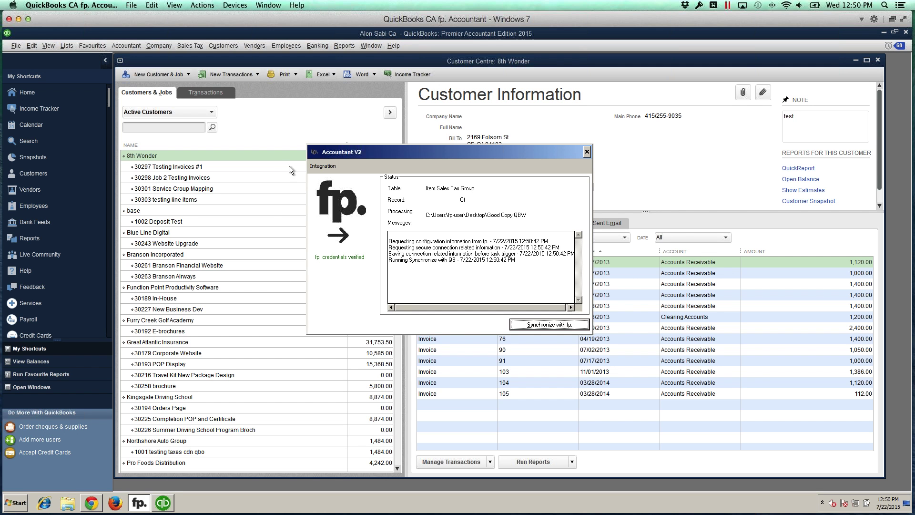
scroll(280, 288, "down", 2)
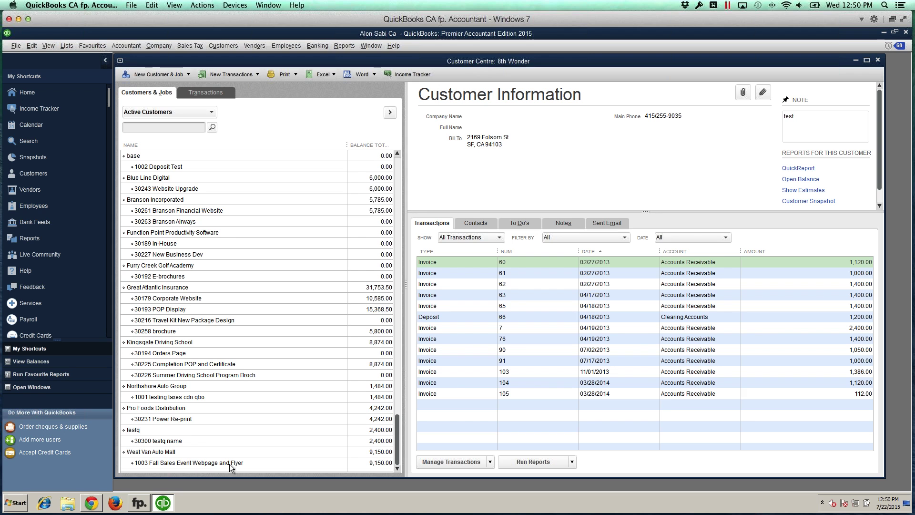
left_click(139, 504)
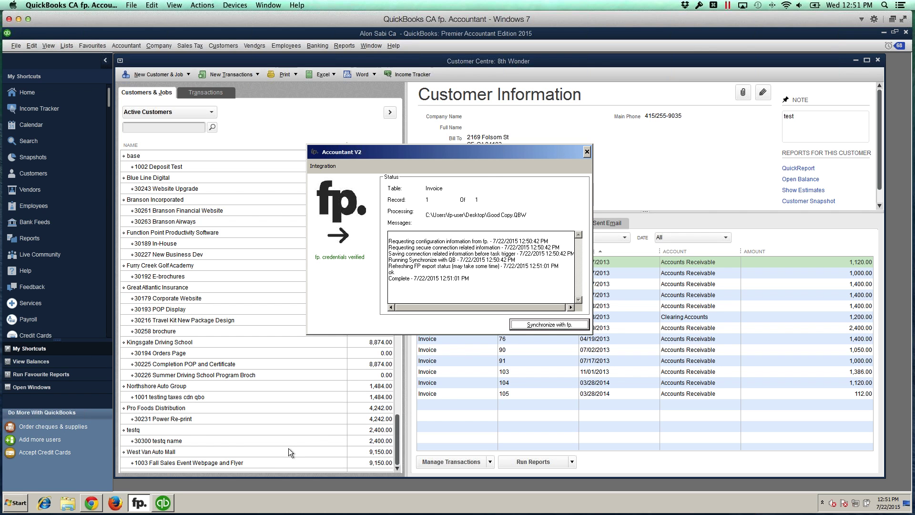
left_click(262, 462)
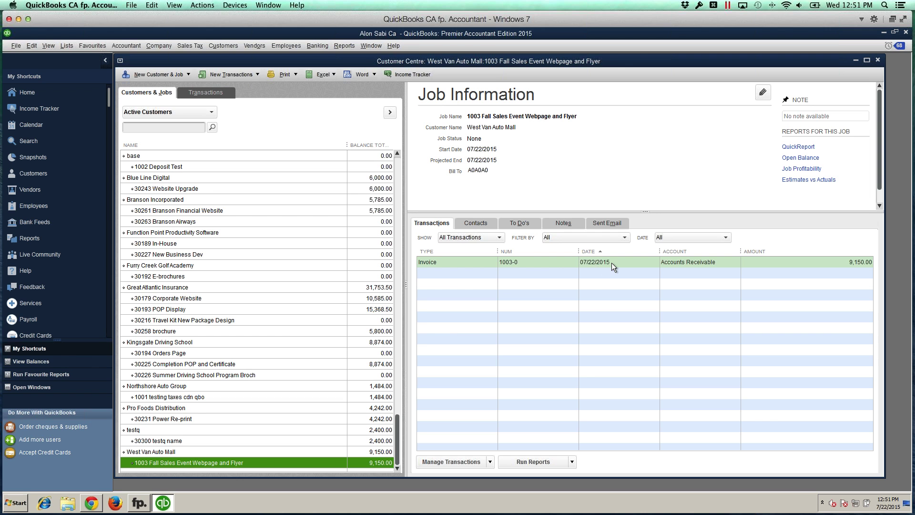
Step: Open invoice 1003-0 from the job's transactions and review its Professional Fees line
double_click(471, 262)
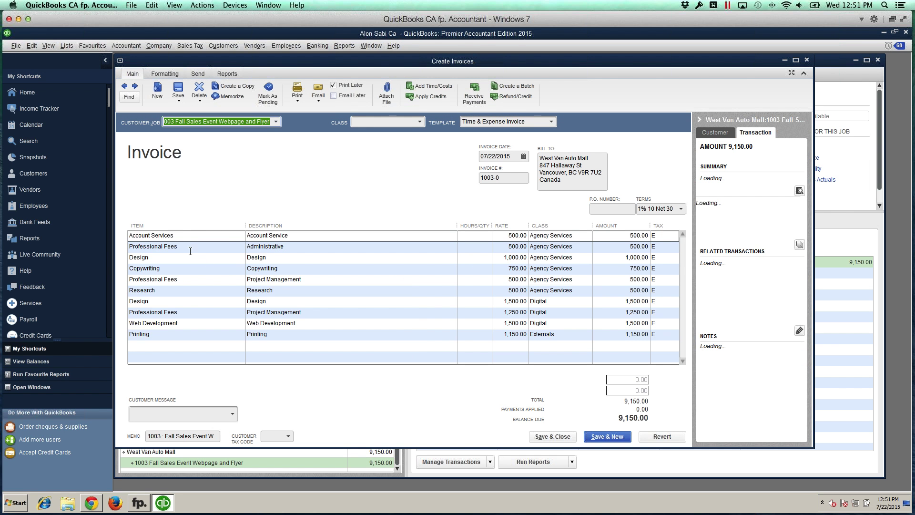
left_click(167, 246)
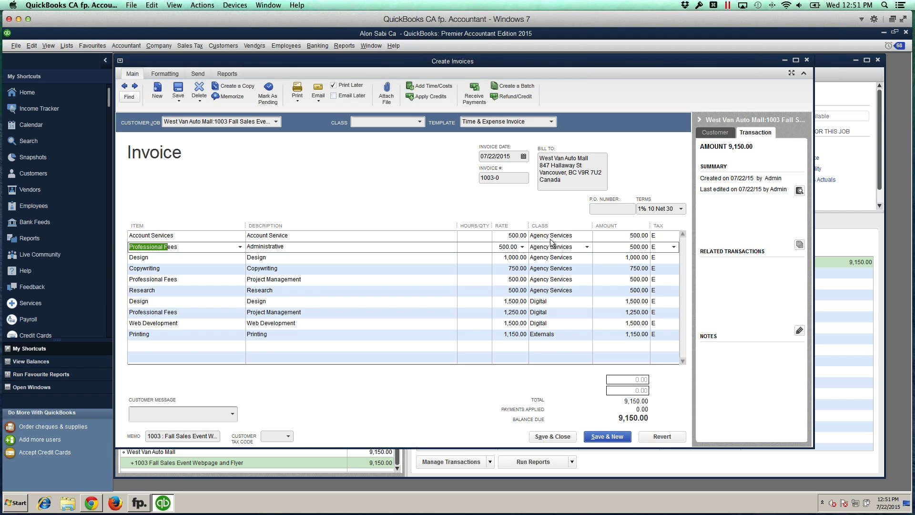
left_click(553, 290)
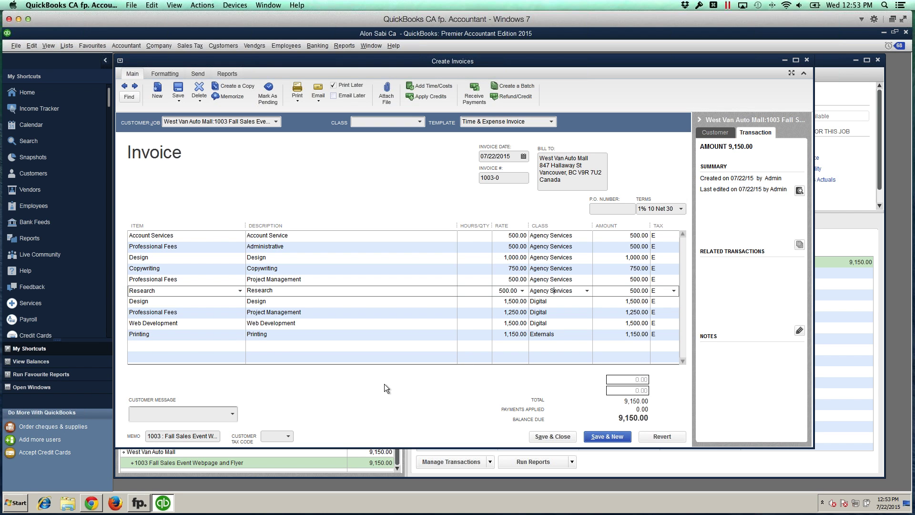
mouse_move(94, 507)
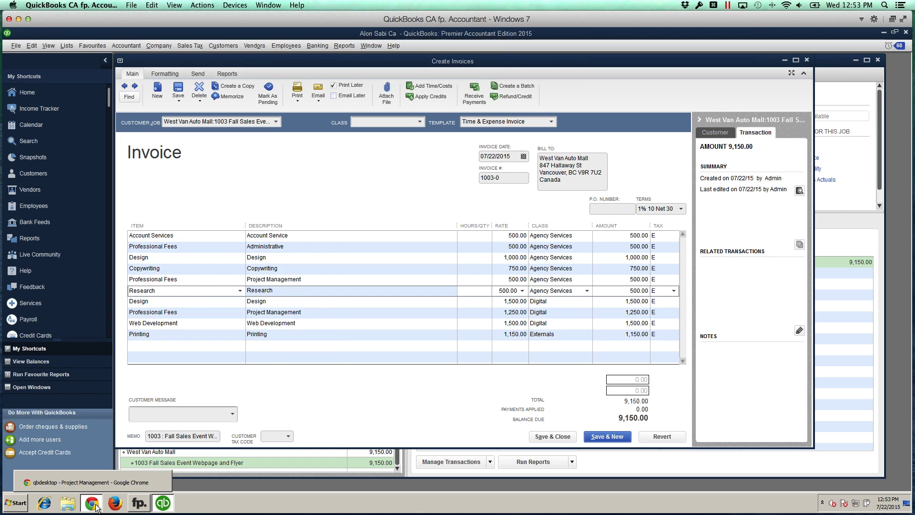
Step: View invoice 1003-0 in FunctionPoint to confirm it is Exported
left_click(110, 480)
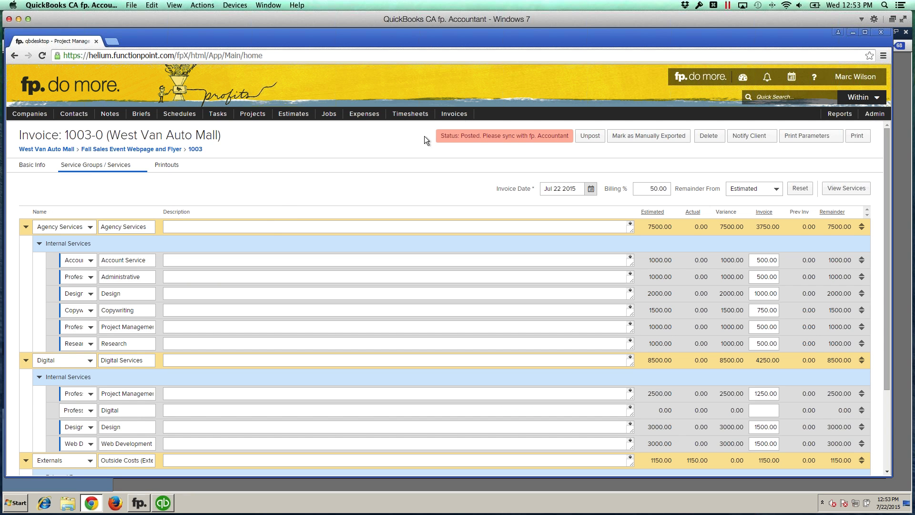
mouse_move(461, 117)
mouse_move(458, 143)
left_click(503, 143)
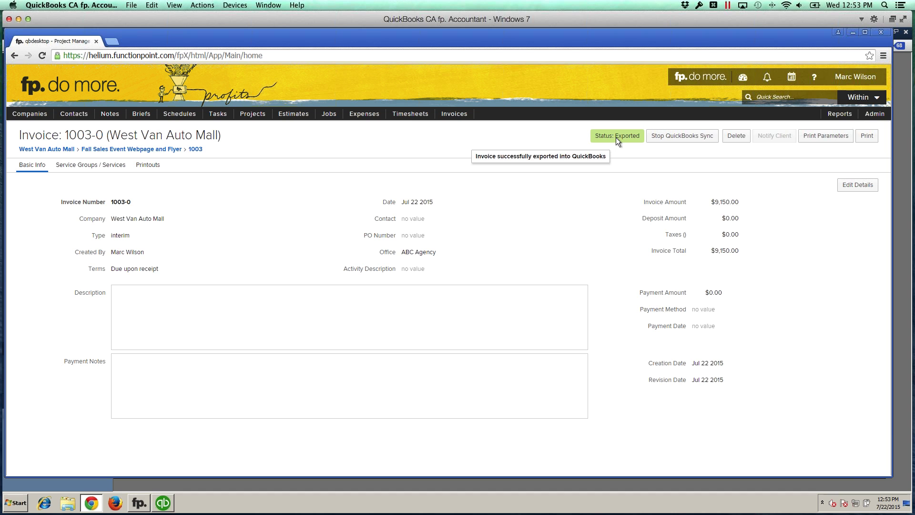
left_click(692, 300)
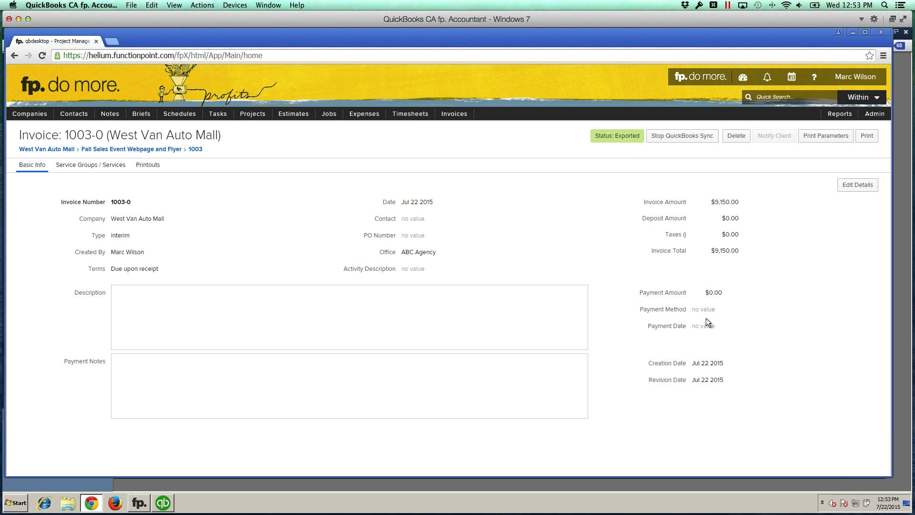
Step: Check job 1003's Invoices tab lists 1003-0 as Outstanding, then return to QuickBooks
left_click(147, 148)
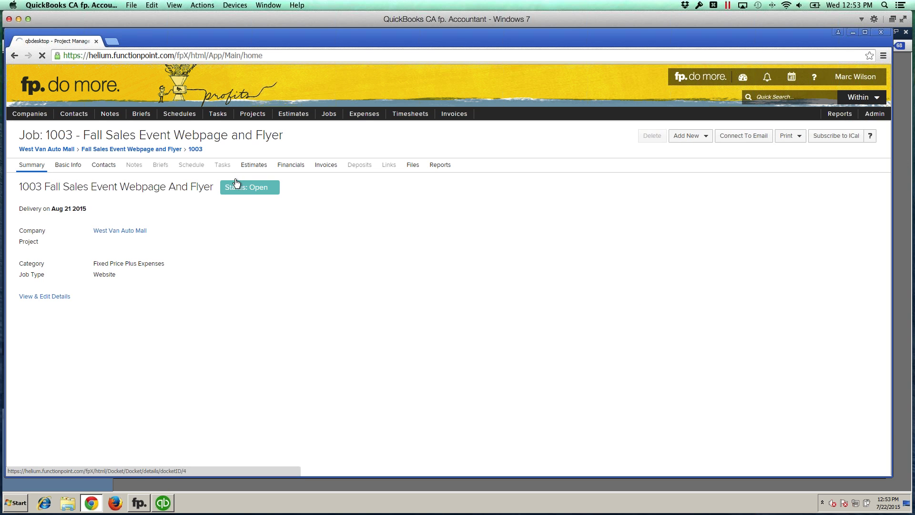
left_click(327, 165)
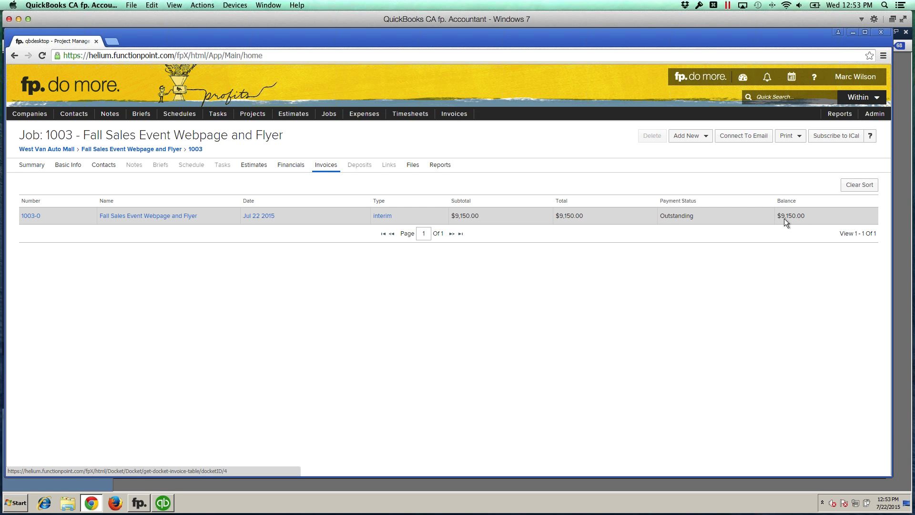
left_click(163, 503)
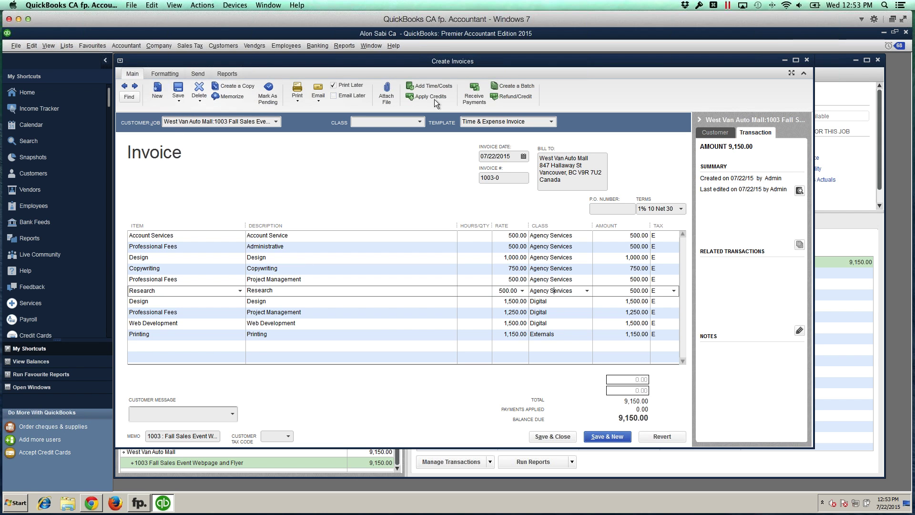
Step: Receive the full 9,150.00 payment against invoice 1003-0 and close the invoice
left_click(473, 95)
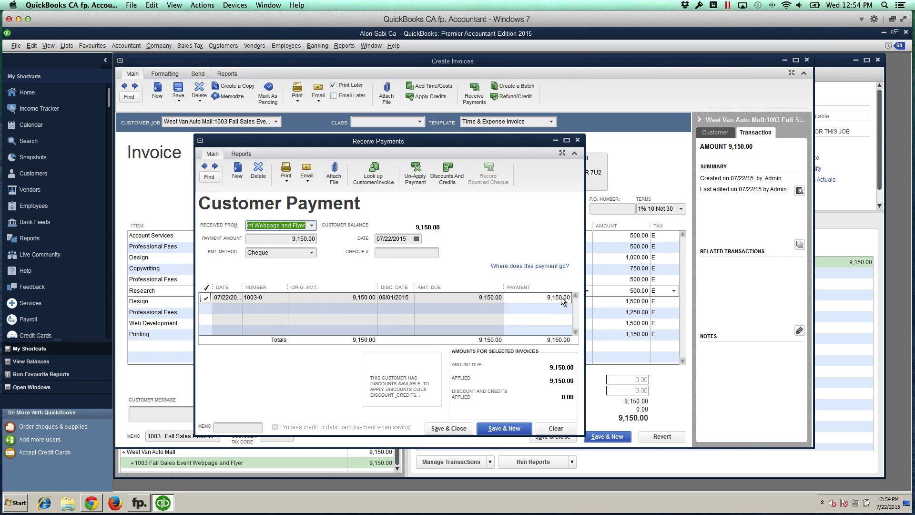
left_click(451, 428)
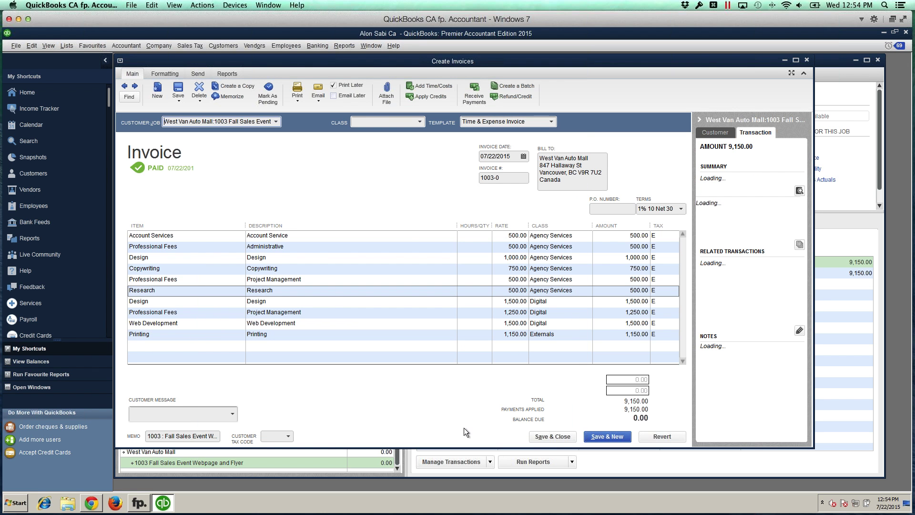
left_click(560, 435)
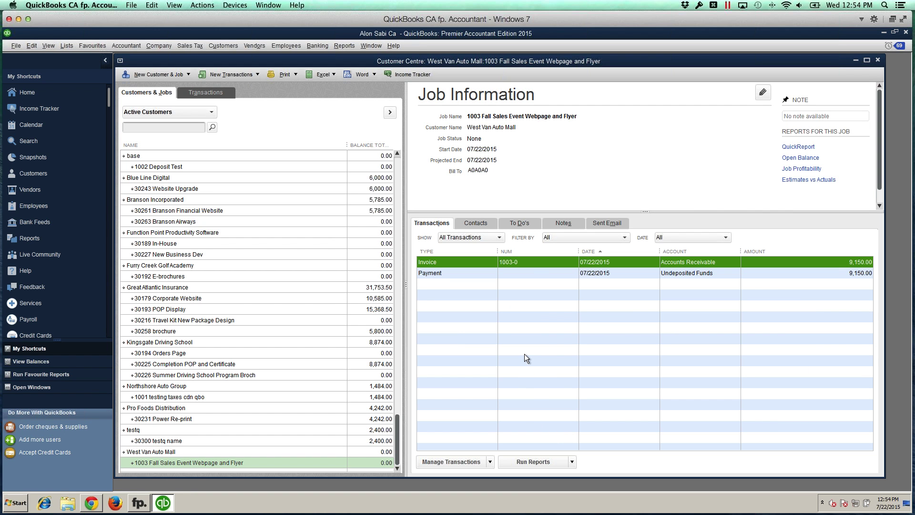
Step: Add the cheque number to the recorded payment, keeping the July 22 date, and save the change
double_click(454, 272)
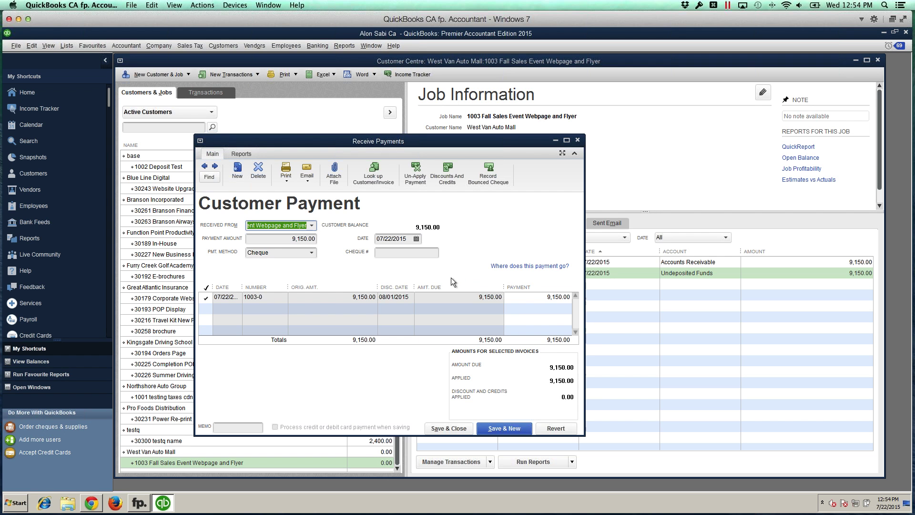
left_click(395, 252)
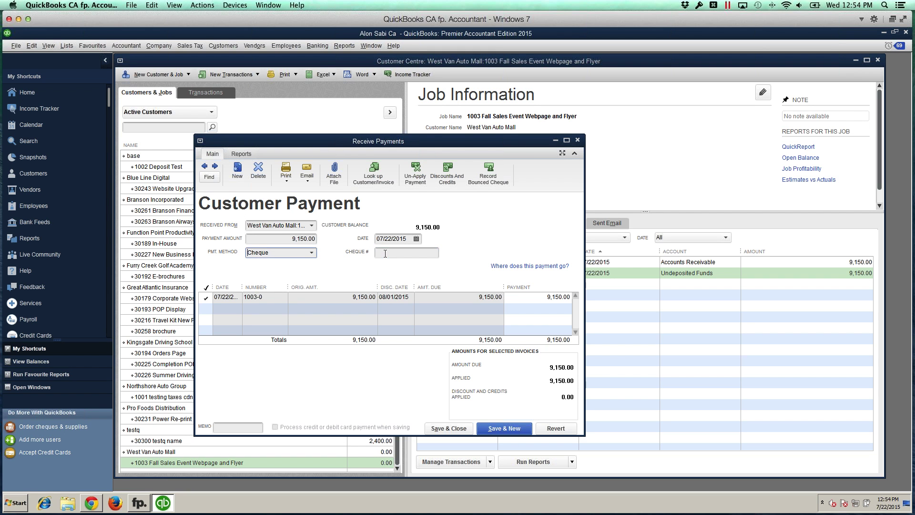
key("shift+Tab")
key("shift+Tab")
key("t")
left_click(403, 254)
type("64728723764")
left_click(416, 238)
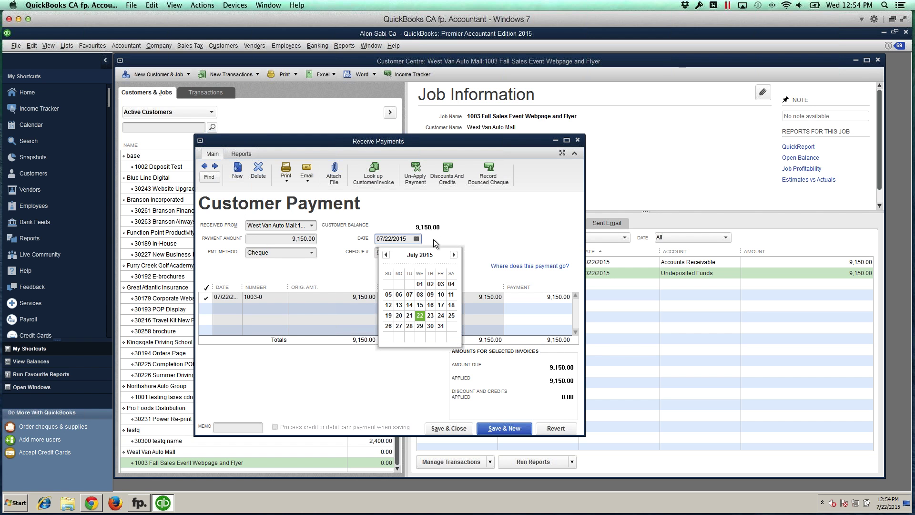
left_click(420, 314)
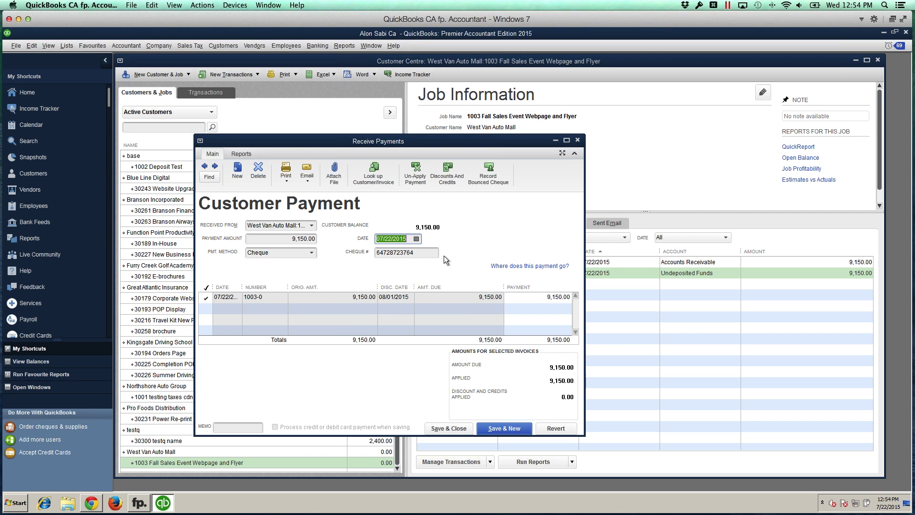
left_click(416, 255)
left_click(446, 427)
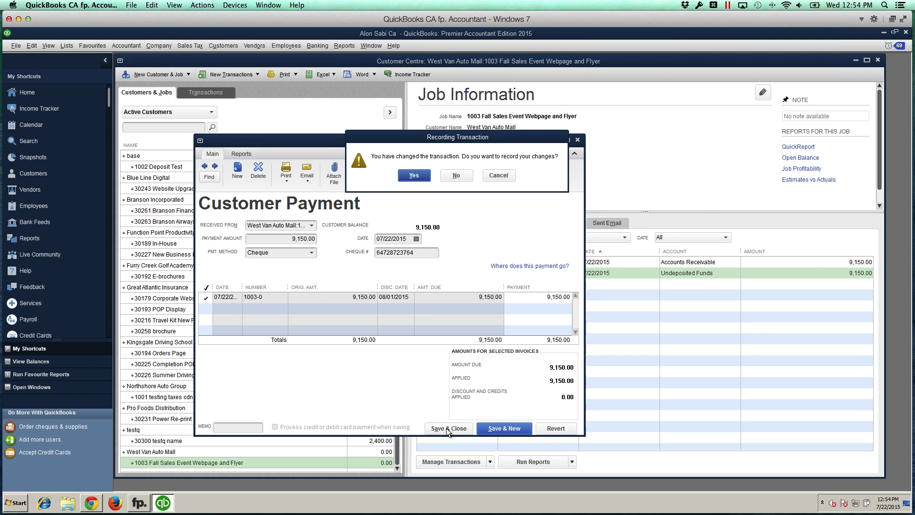
left_click(418, 175)
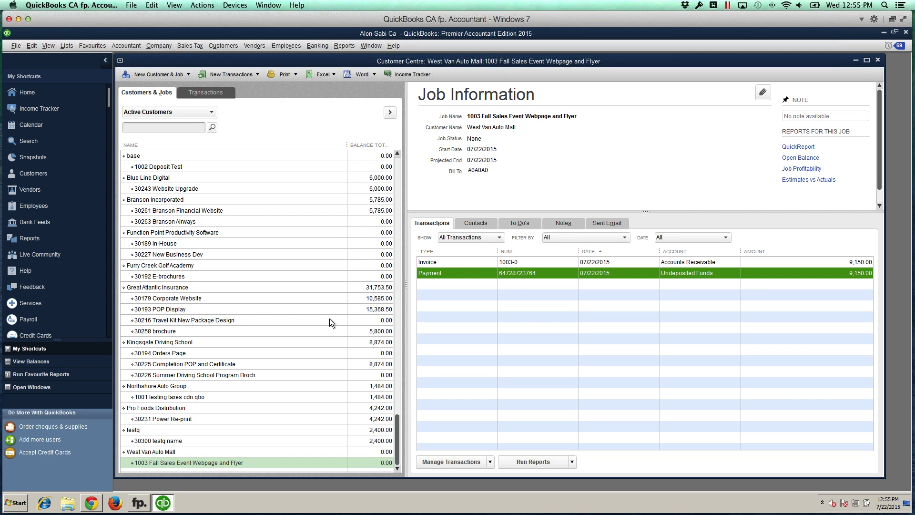
Step: Rerun the fp. Accountant sync with QuickBooks and reload job 1003's page in Chrome
left_click(91, 502)
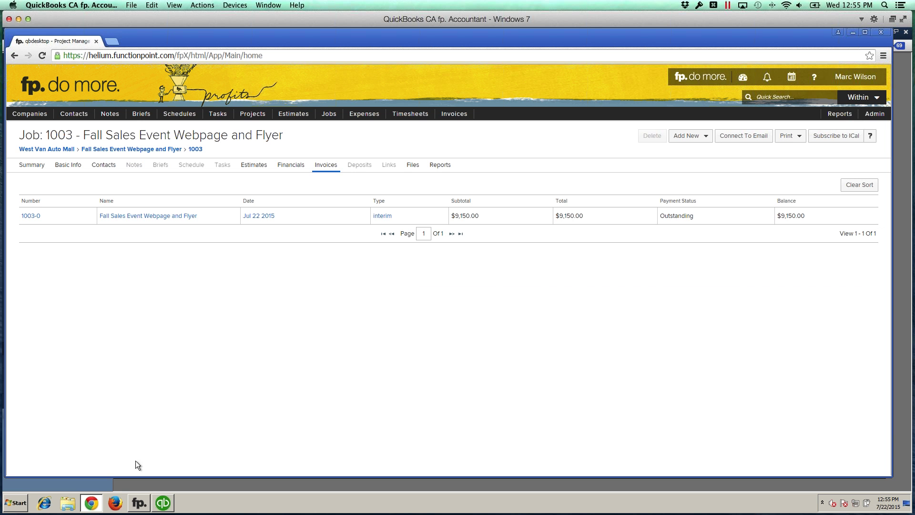
left_click(139, 502)
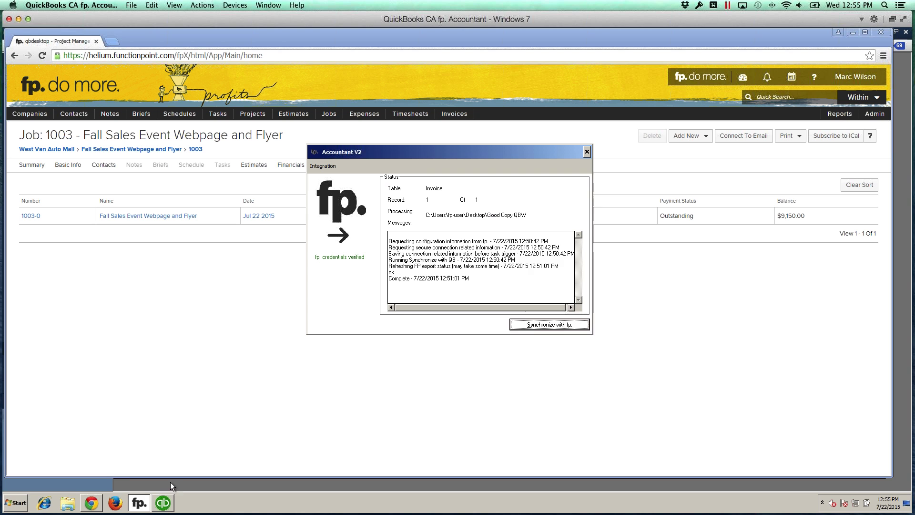
left_click(532, 326)
left_click(262, 310)
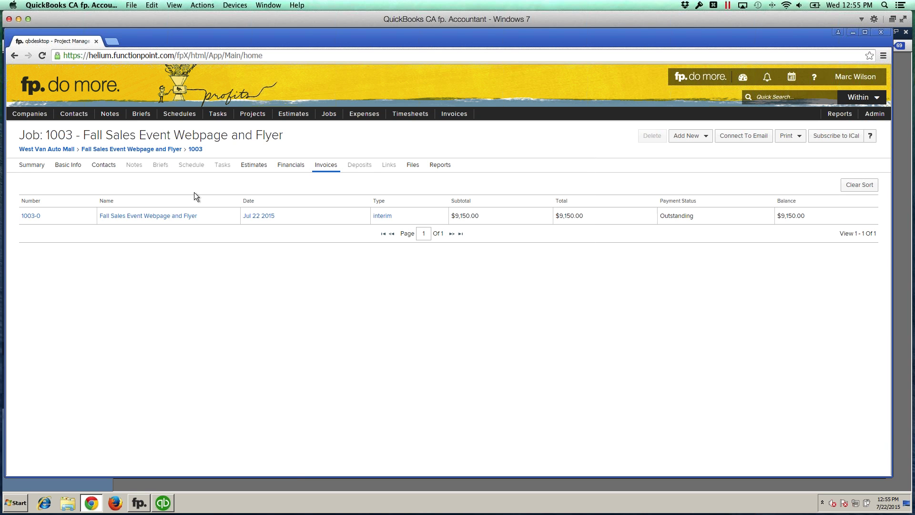
left_click(153, 147)
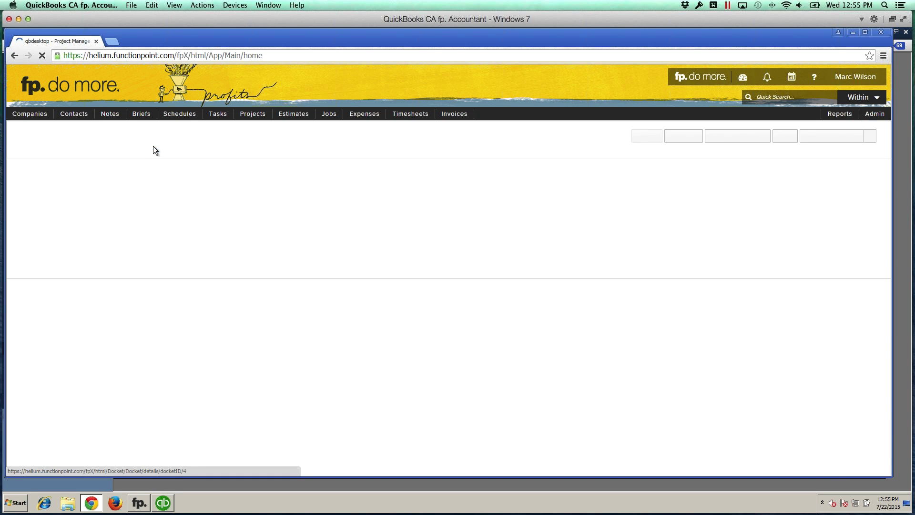
Step: Confirm job 1003's Invoices list shows 1003-0 for $9,150.00 as Paid with $0.00 balance
left_click(322, 164)
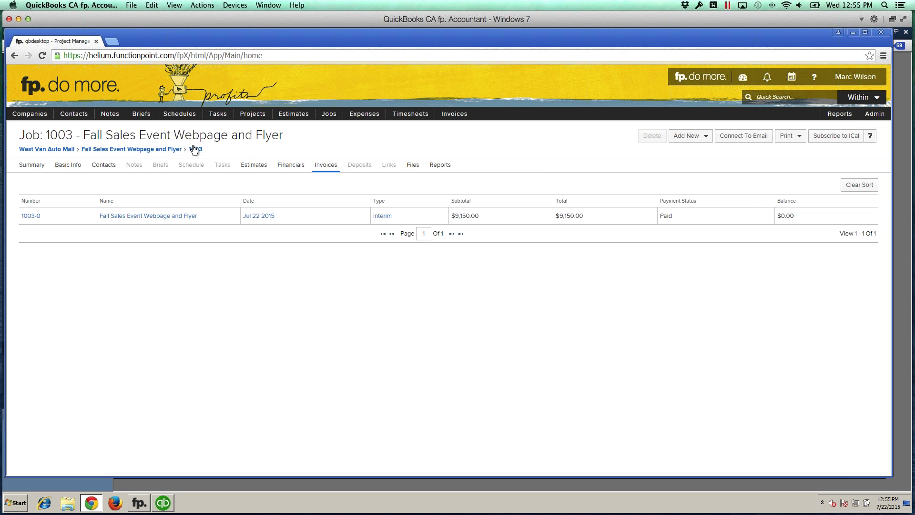
Step: Bring up Job 1003's Summary: $9,150.00 invoiced, $1,000.00 cost, $8,150.00 profit variance
left_click(106, 150)
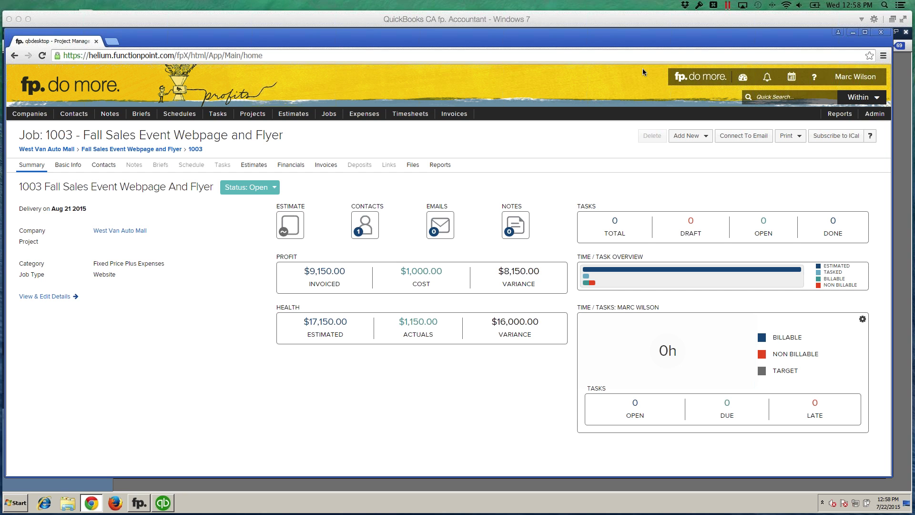
Step: Show the Admin Review Posted Items page, which reports no items to export for All Offices
mouse_move(876, 121)
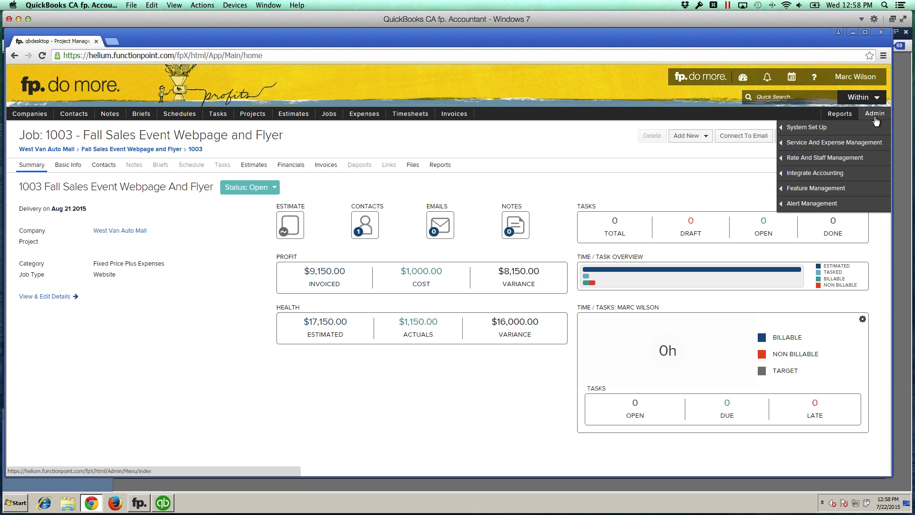
mouse_move(810, 173)
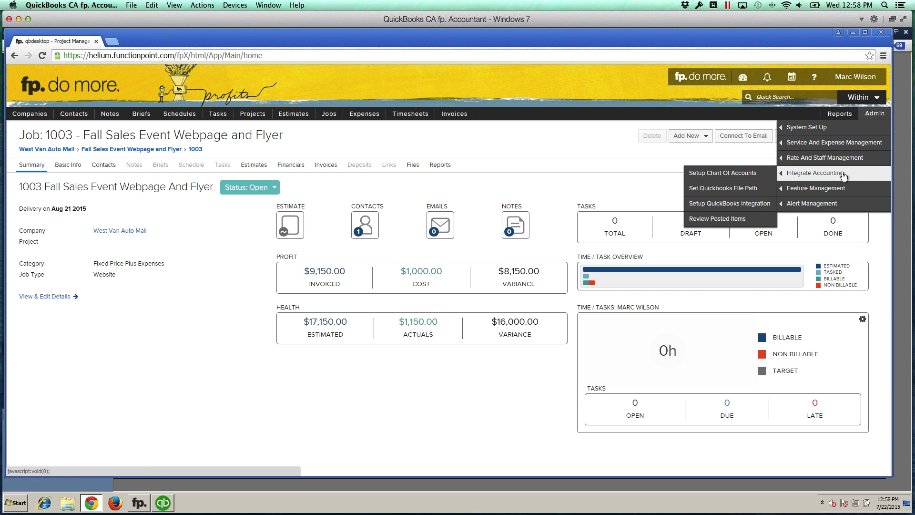
left_click(724, 220)
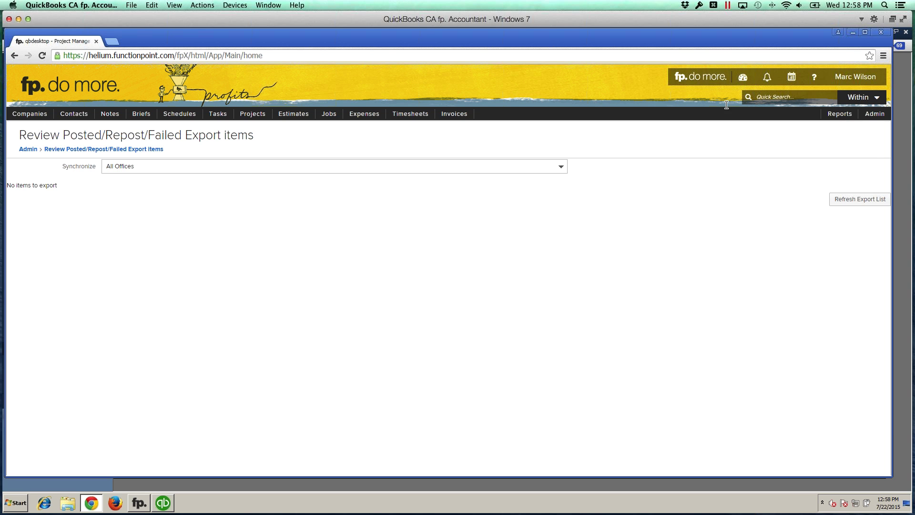
left_click(815, 82)
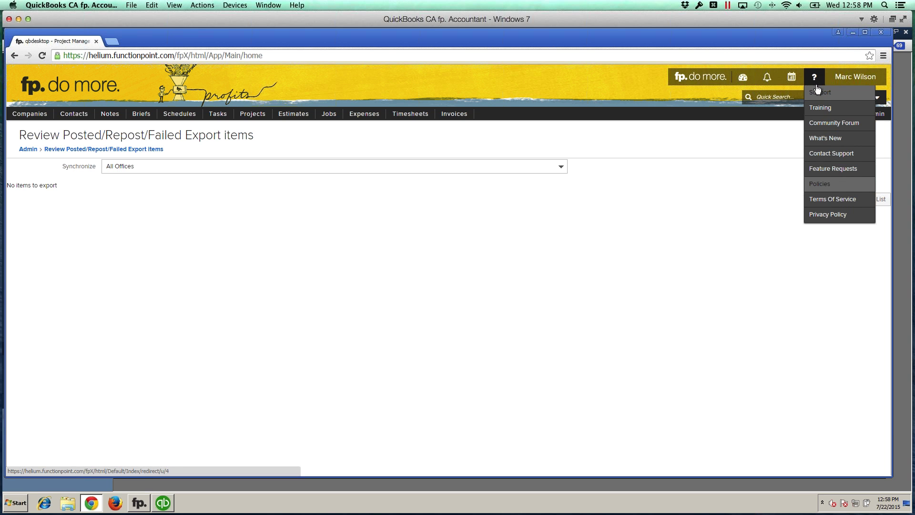
Step: Open the Training fp. Library in a new tab and scroll to its fp.Accountant articles
left_click(821, 108)
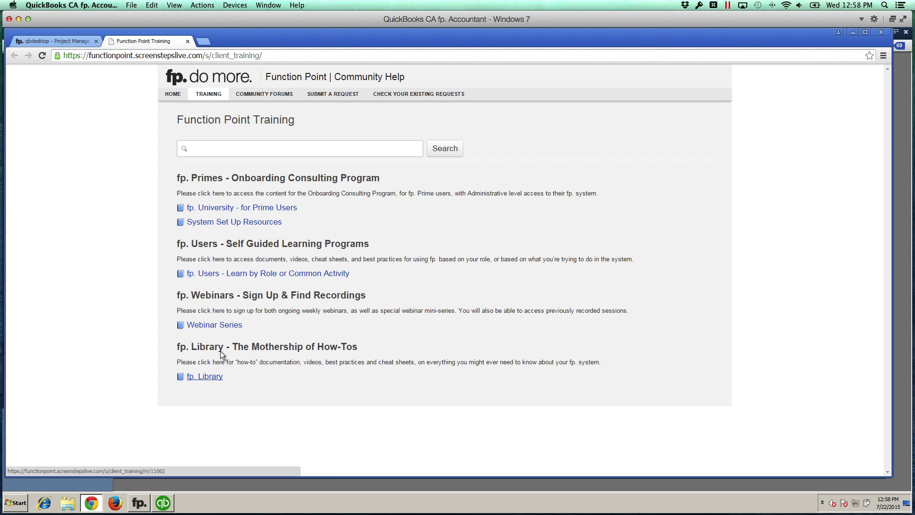
left_click(208, 376)
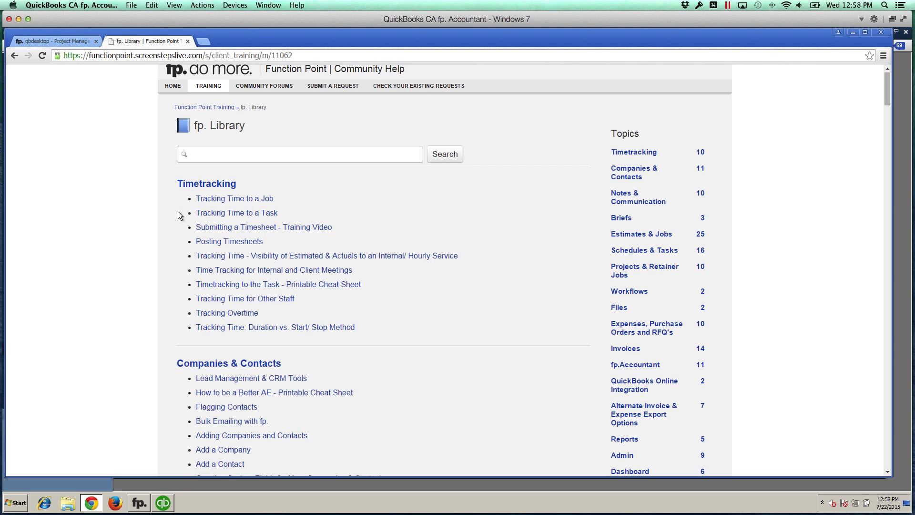
scroll(167, 280, "down", 2)
scroll(174, 289, "down", 5)
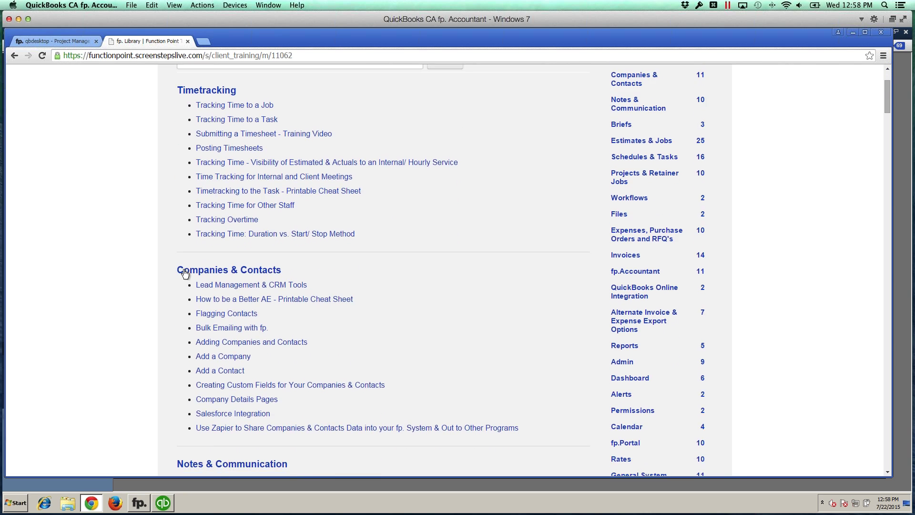
scroll(175, 273, "down", 14)
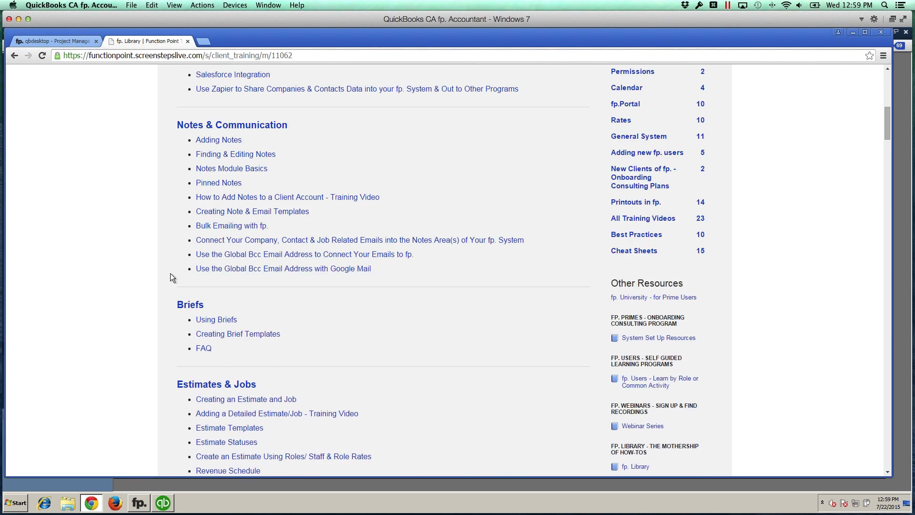
scroll(173, 272, "down", 20)
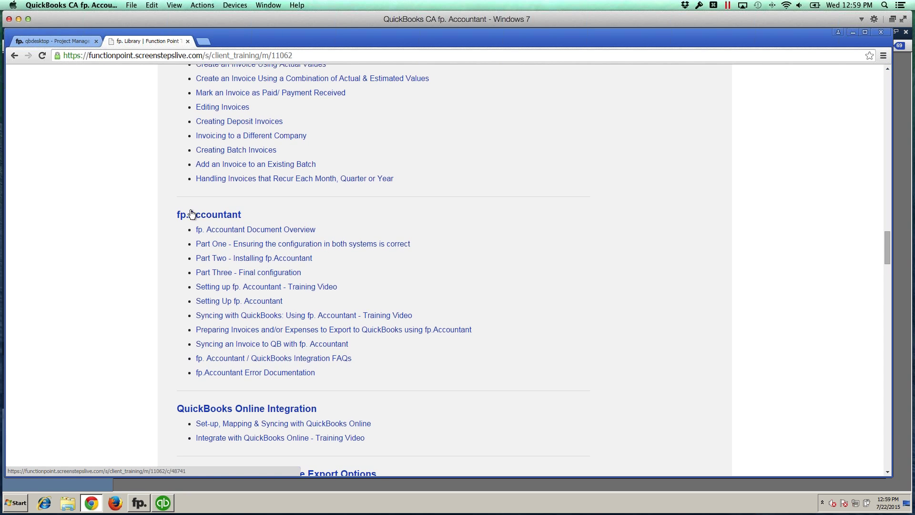
left_click(204, 41)
type("funct")
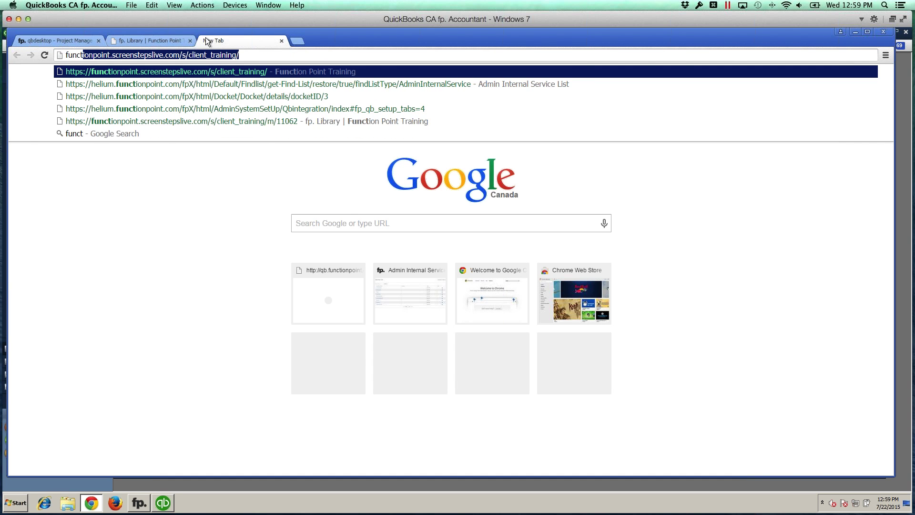
type("ion")
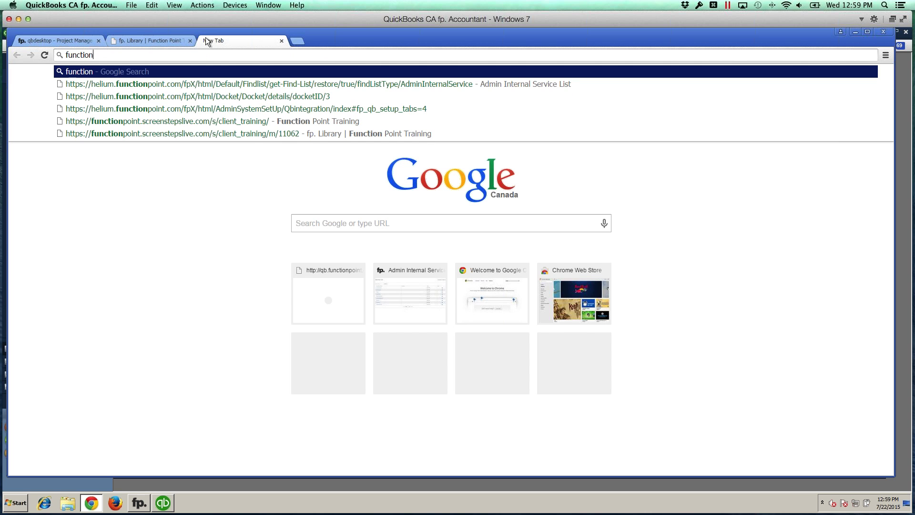
type("point.com")
key("Return")
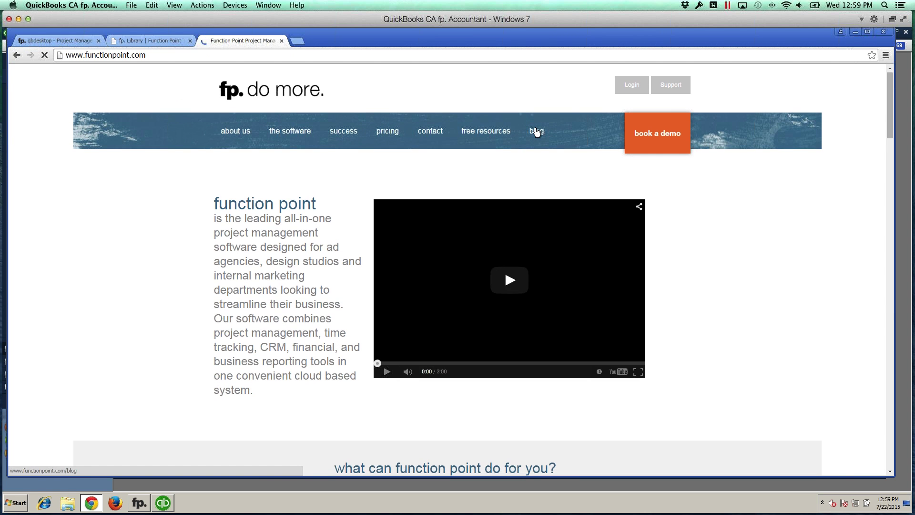
left_click(535, 132)
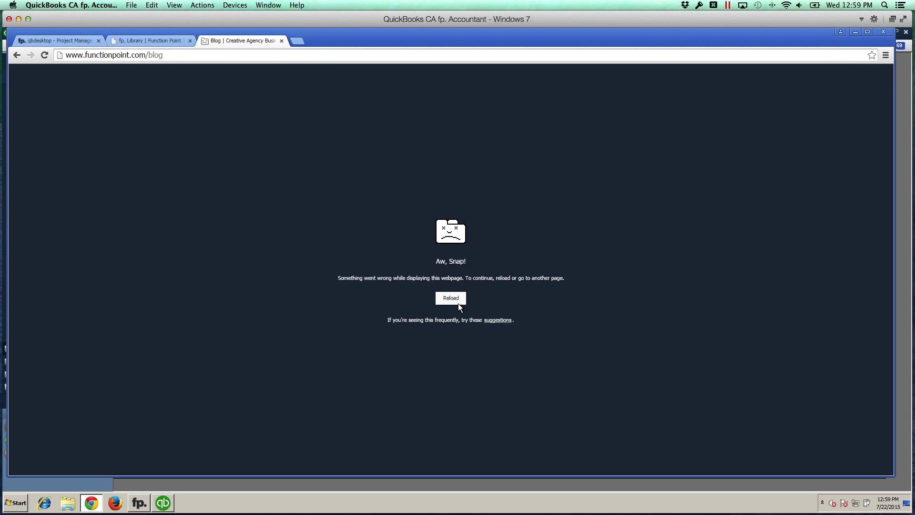
left_click(281, 41)
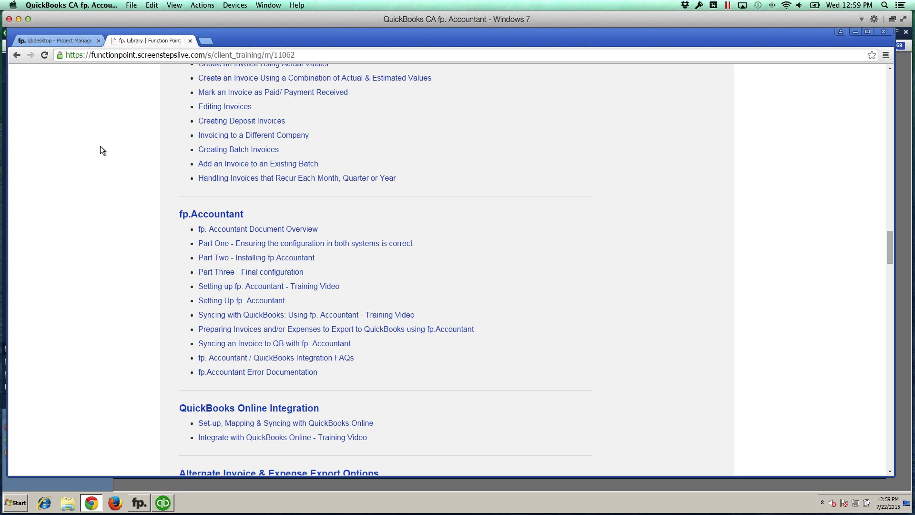
Step: Return from the help library to the qbdesktop tab showing FunctionPoint's export review page
scroll(101, 146, "up", 1)
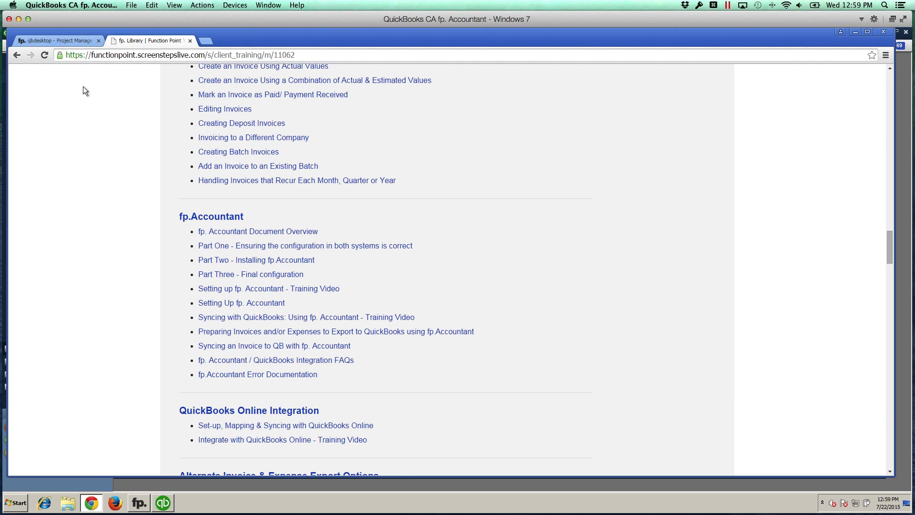
left_click(68, 41)
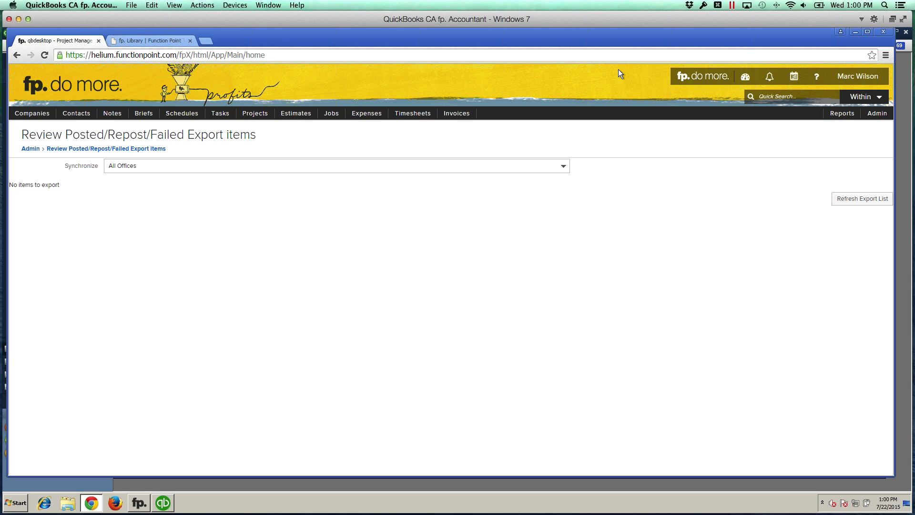
left_click(674, 80)
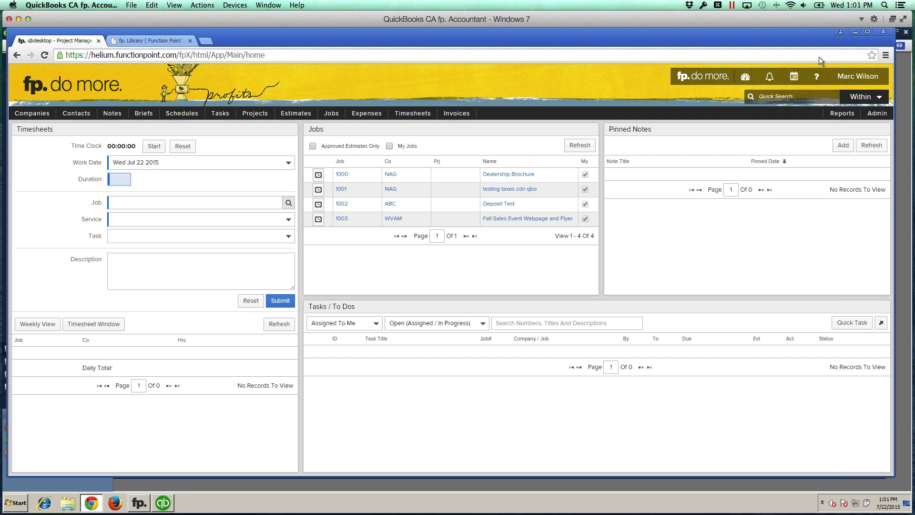
left_click(485, 86)
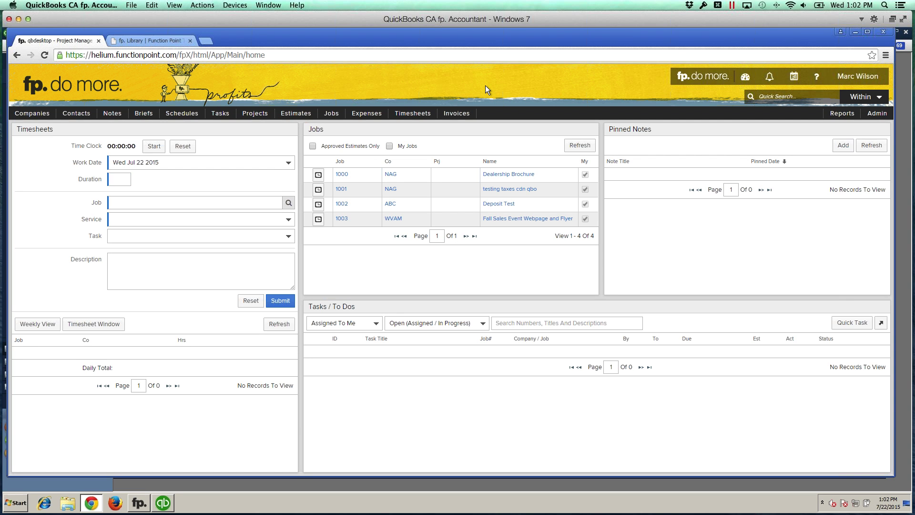